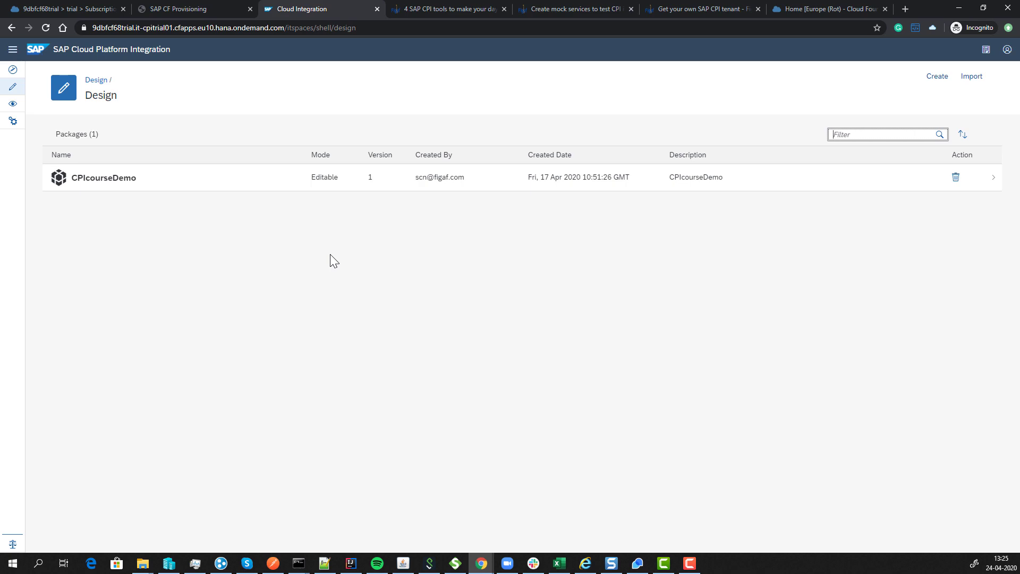
# Step: Look over the open blog posts on getting a CPI tenant, mock services and the 4 SAP CPI tools
pyautogui.click(662, 10)
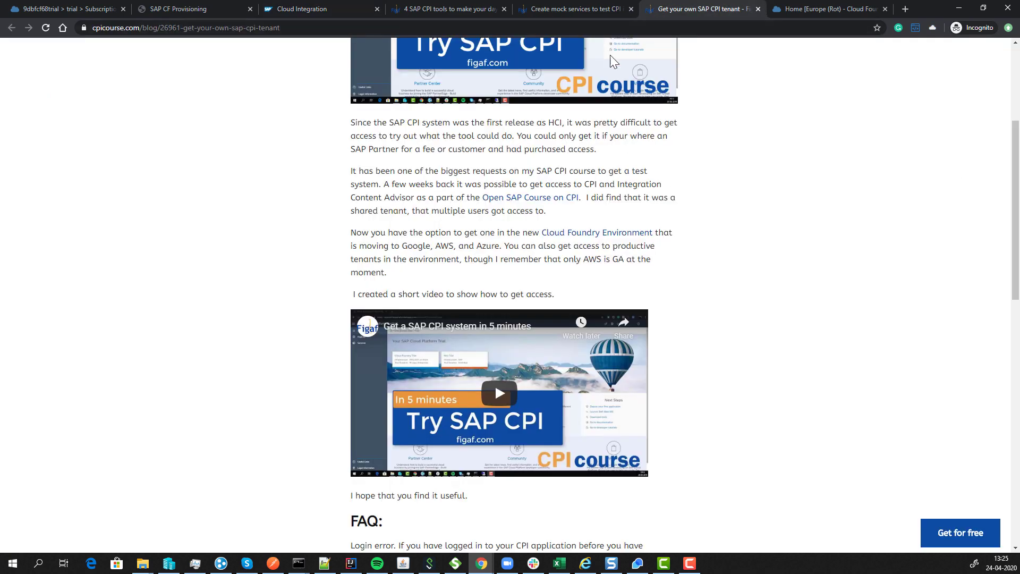
pyautogui.click(584, 8)
pyautogui.click(447, 7)
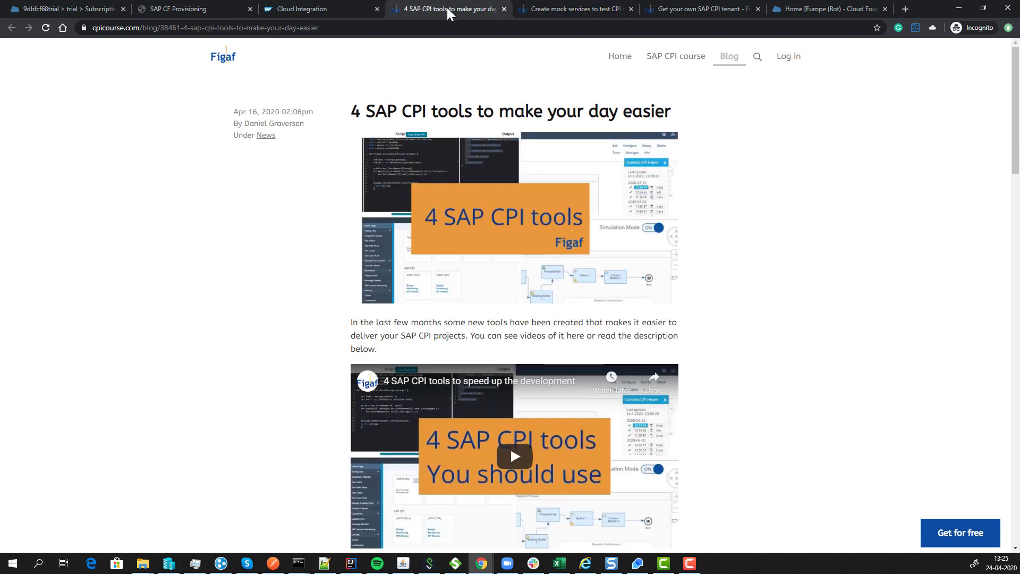
pyautogui.click(670, 7)
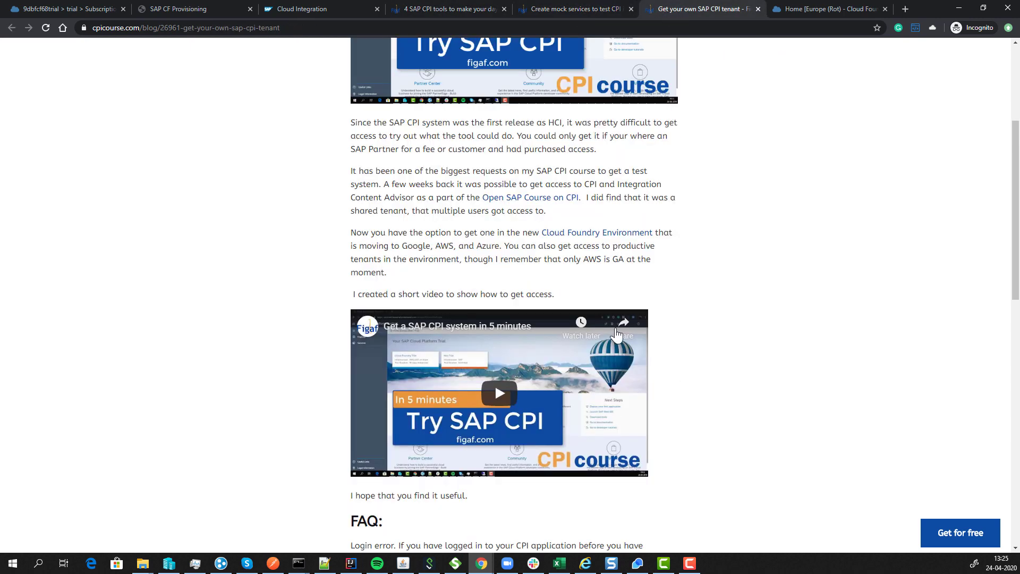
# Step: Switch to the SAP Cloud Platform Cockpit, enter the trial account and show the trial subaccount's subscriptions
pyautogui.click(797, 10)
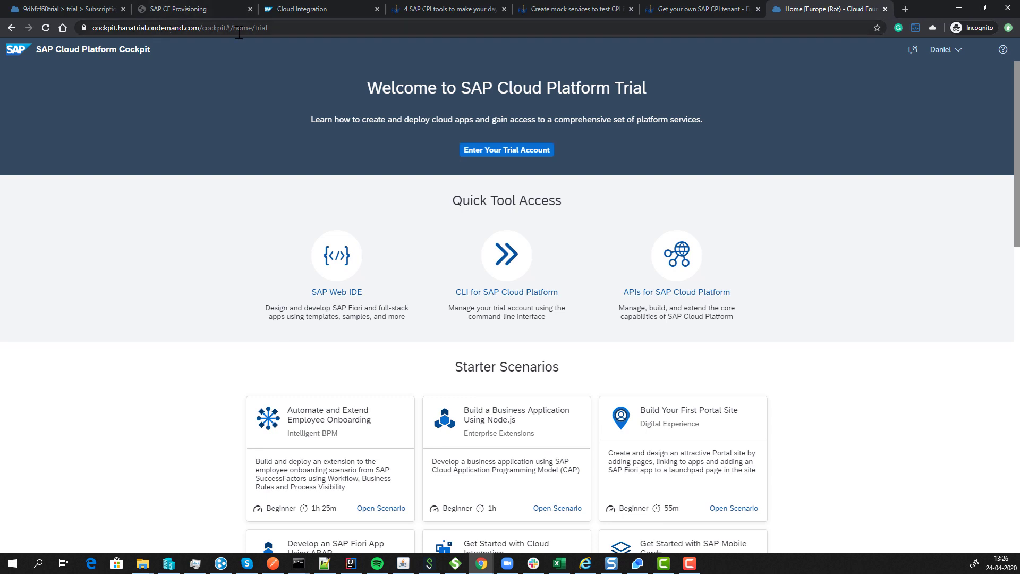
pyautogui.click(516, 156)
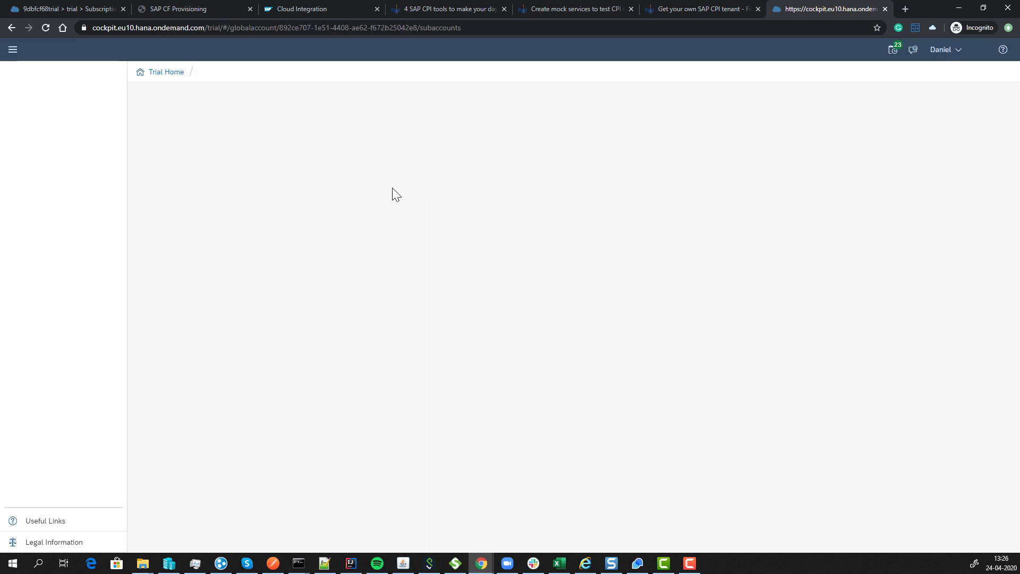
pyautogui.click(219, 219)
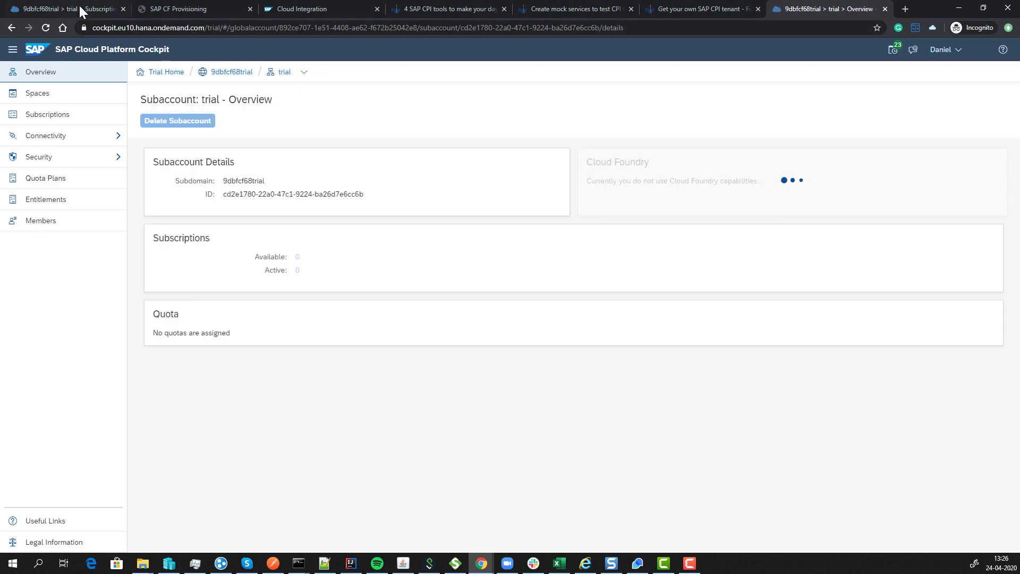
pyautogui.click(64, 115)
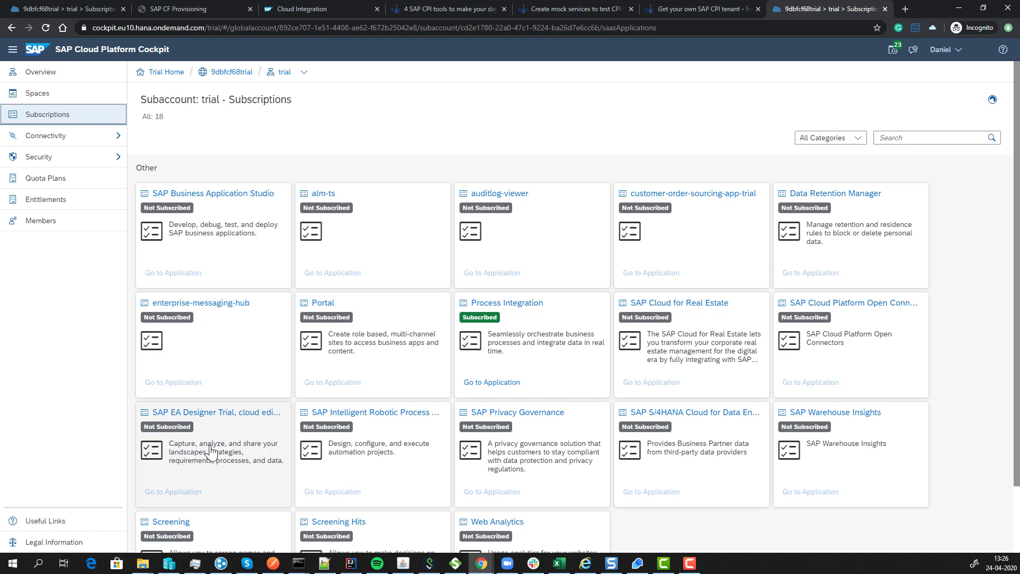
pyautogui.scroll(-1, 210, 450)
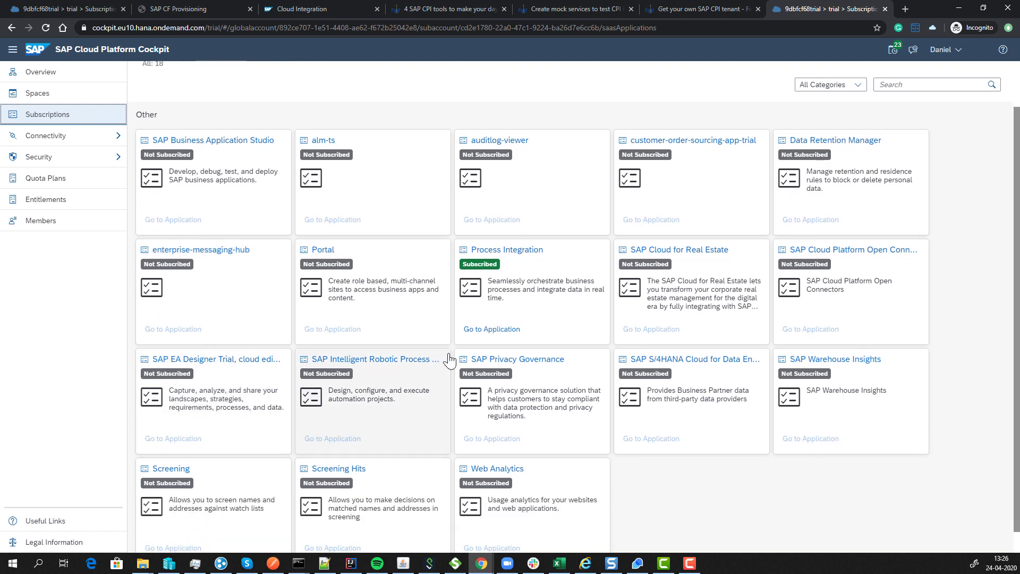
# Step: Launch the subscribed Process Integration application, open the tenant's web UI and go to its design workspace
pyautogui.click(502, 329)
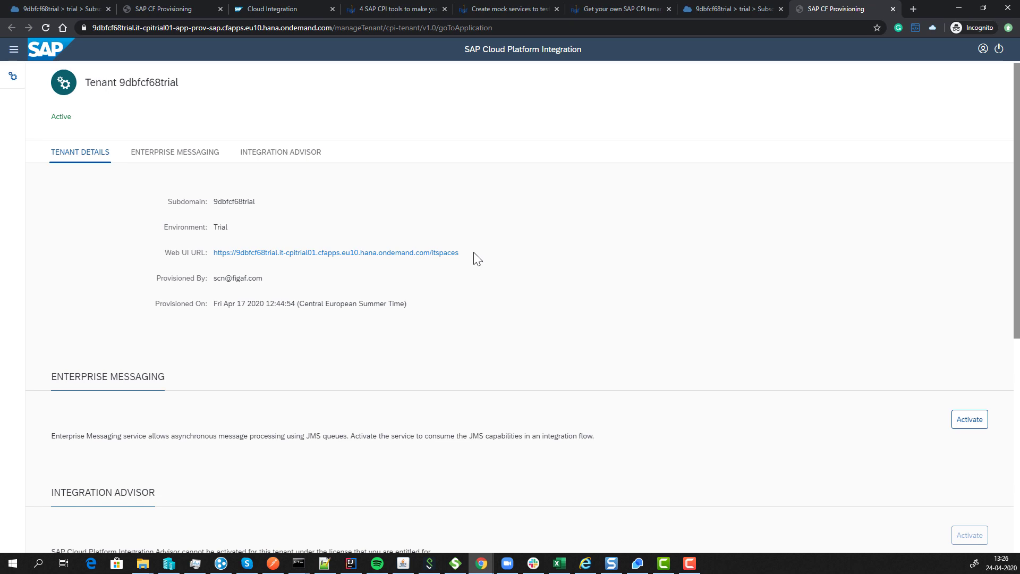
pyautogui.click(444, 256)
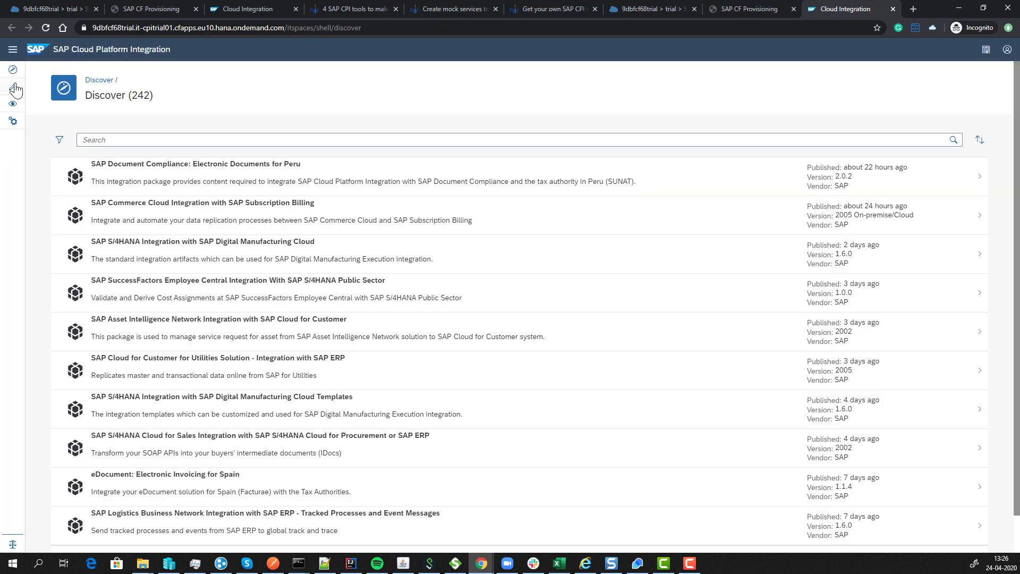
pyautogui.click(13, 87)
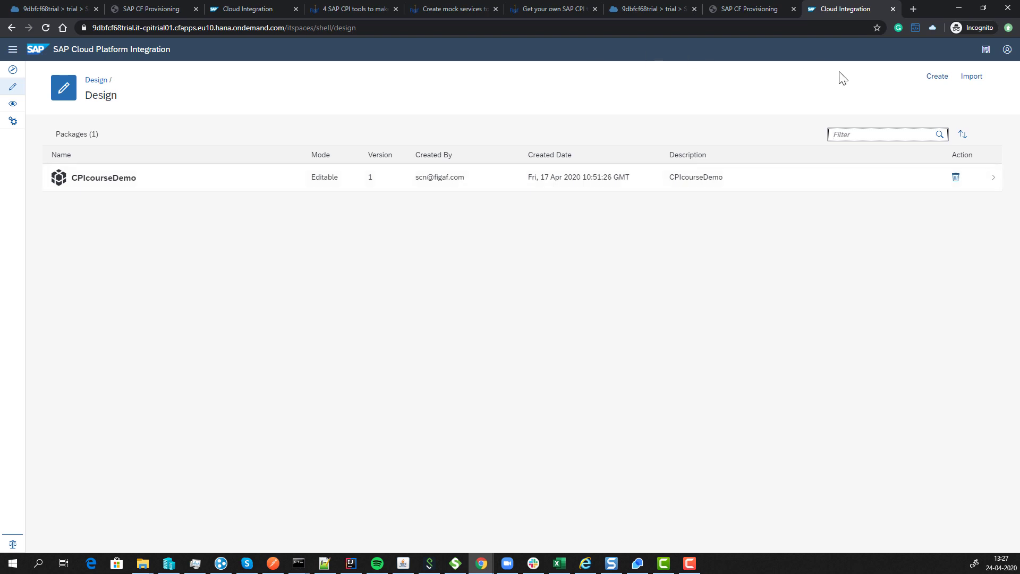
# Step: Start a new integration package named cpicouse and copy its technical name
pyautogui.click(936, 76)
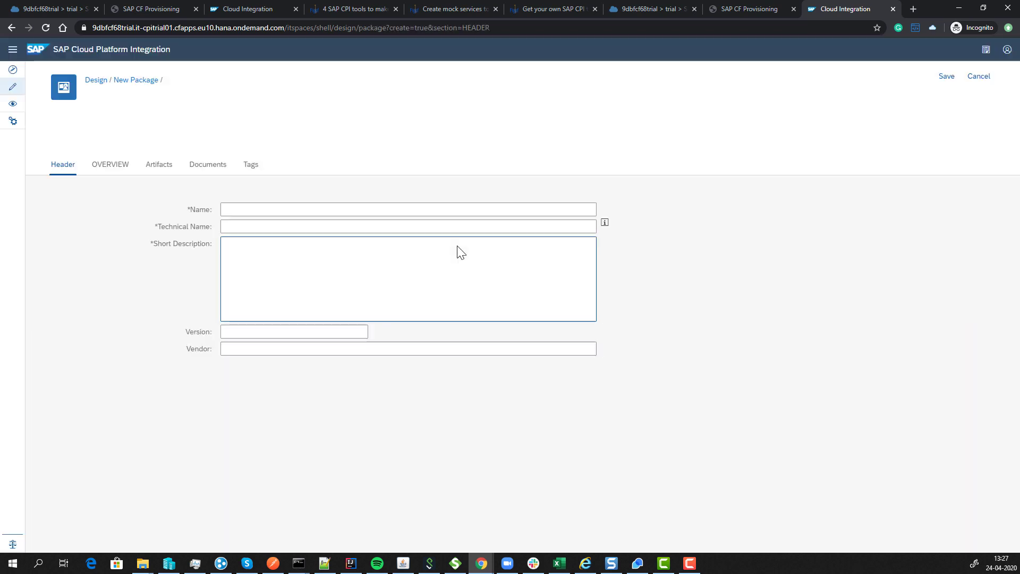
pyautogui.click(423, 208)
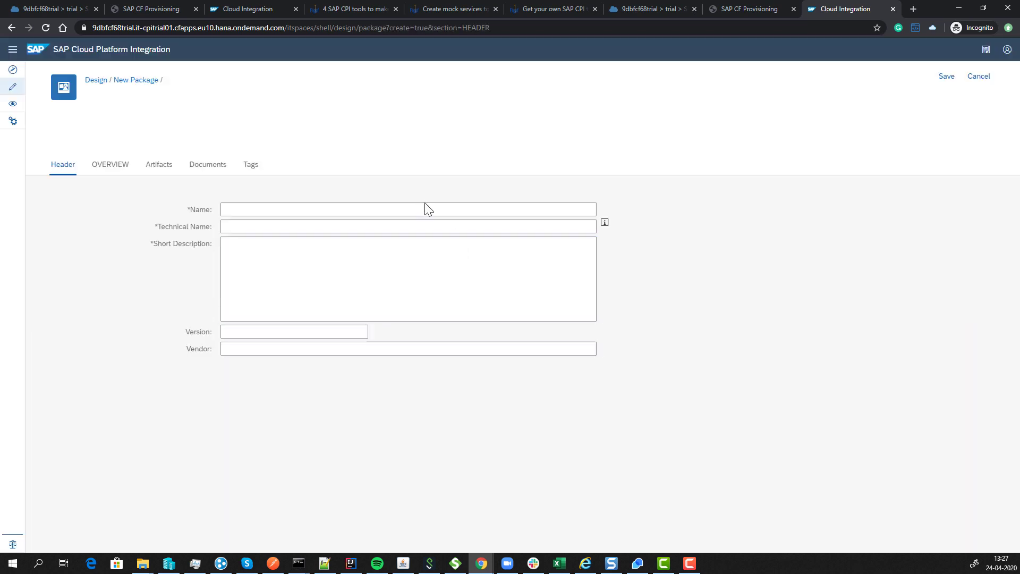
pyautogui.write('cpic')
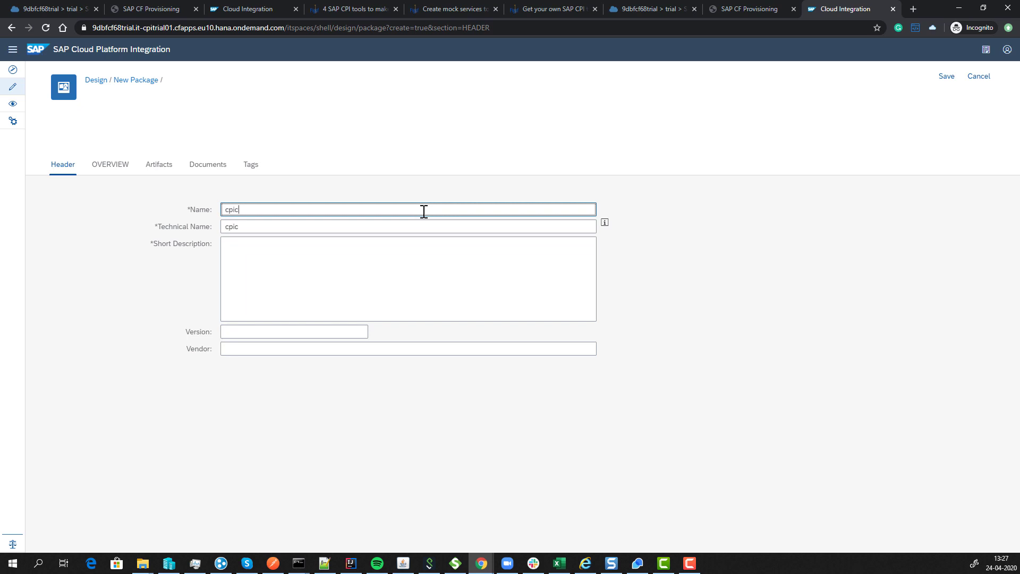
pyautogui.write('ouse')
pyautogui.press('Tab')
pyautogui.hotkey('ctrl', 'c')
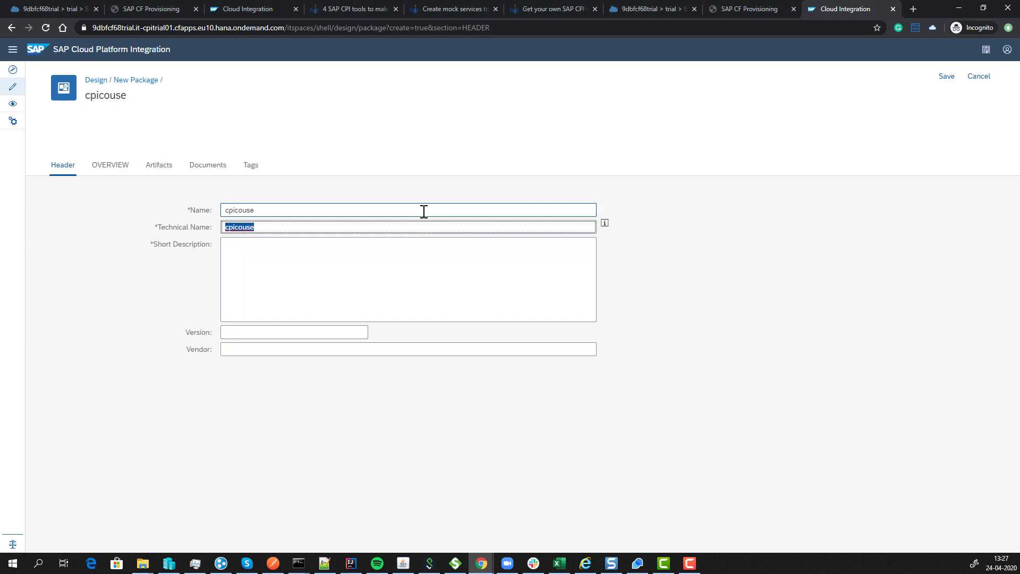
# Step: Set the package's short description to cpicouse, version to 1.0 and vendor to you, and save the package
pyautogui.click(278, 264)
pyautogui.hotkey('ctrl', 'v')
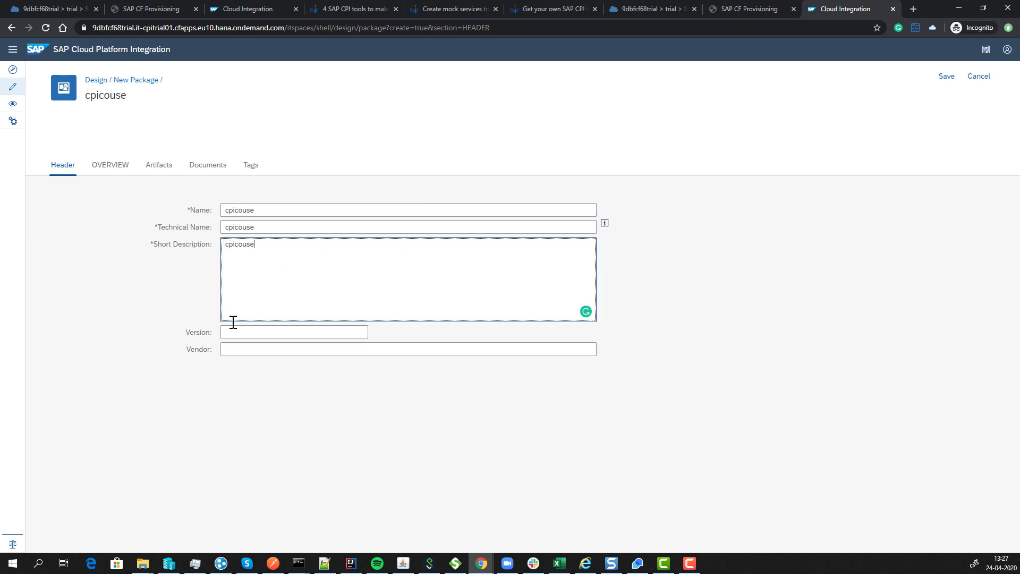
pyautogui.click(235, 332)
pyautogui.write('1')
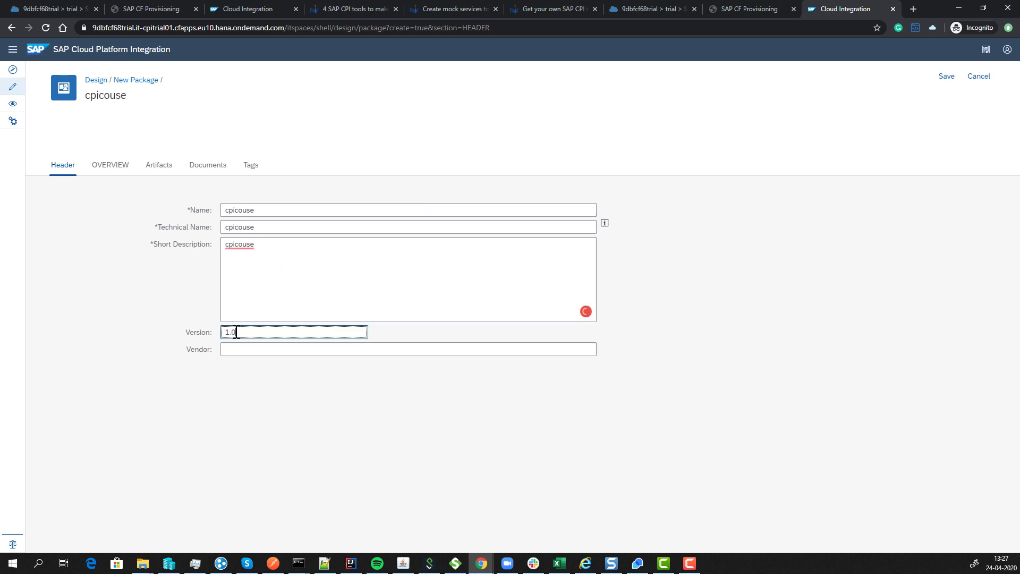
pyautogui.click(232, 349)
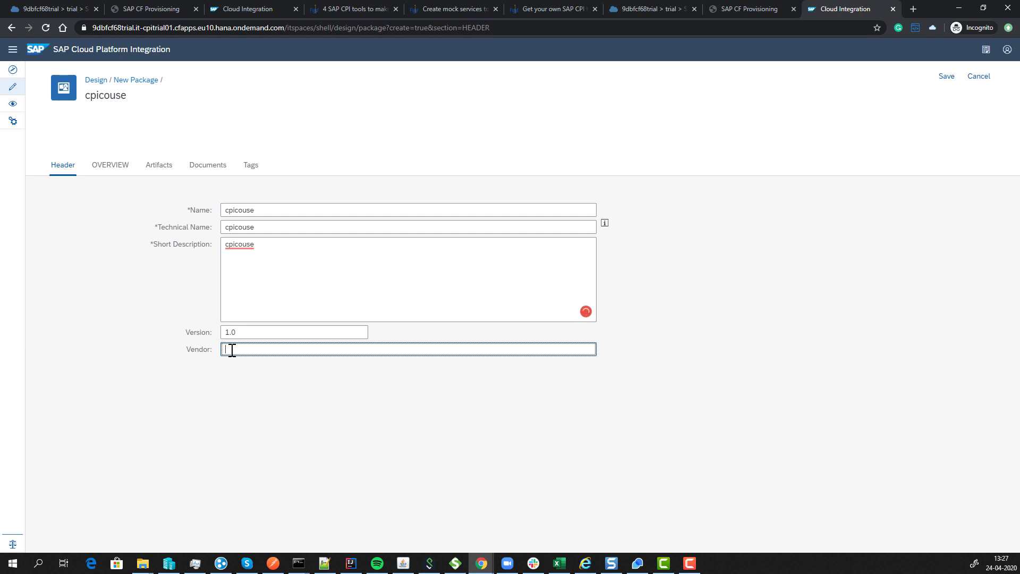
pyautogui.write('you')
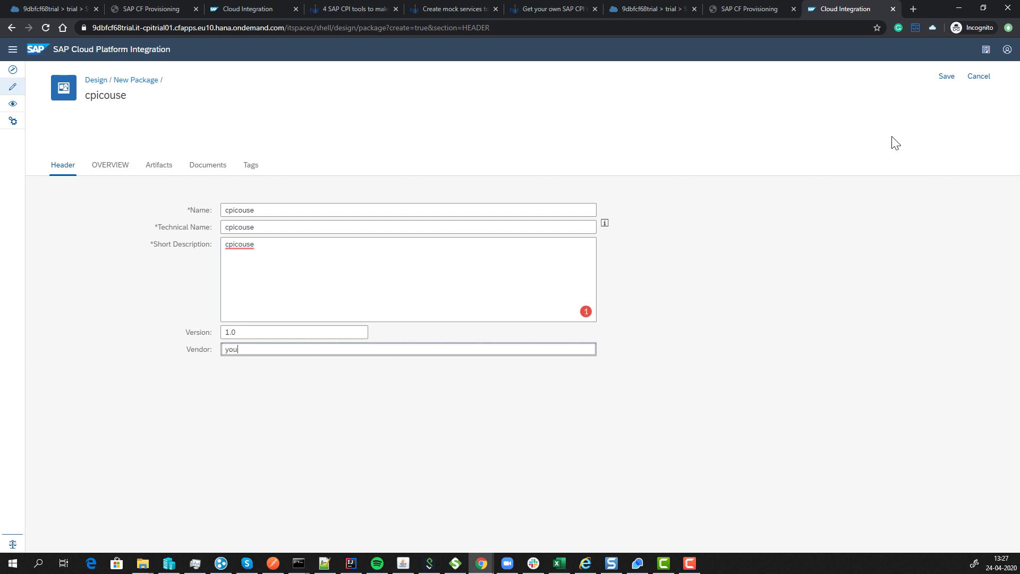
pyautogui.click(948, 77)
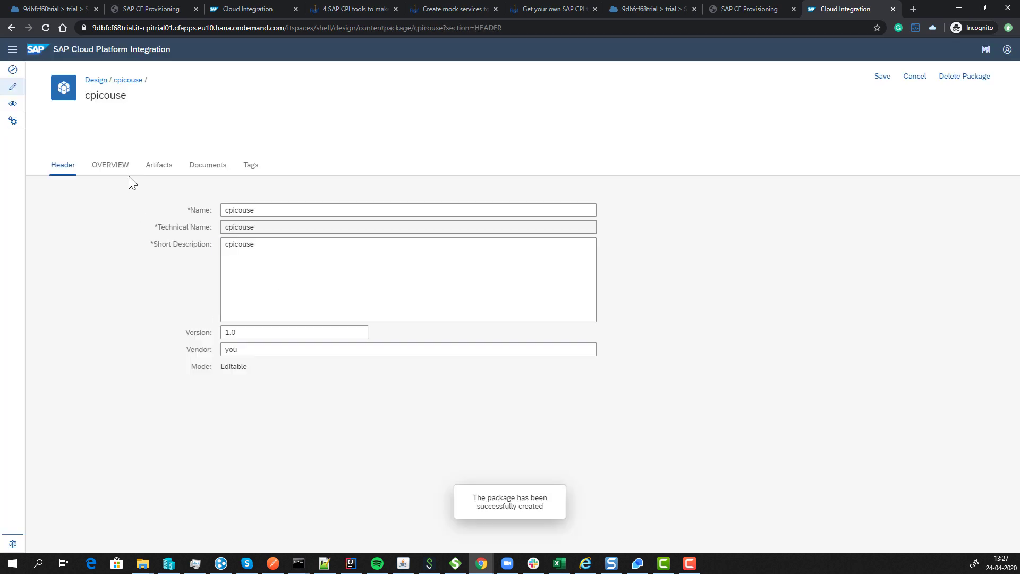
# Step: Add an integration flow named myFirstCPIflow to the cpicouse package's artifacts
pyautogui.click(127, 176)
pyautogui.click(158, 171)
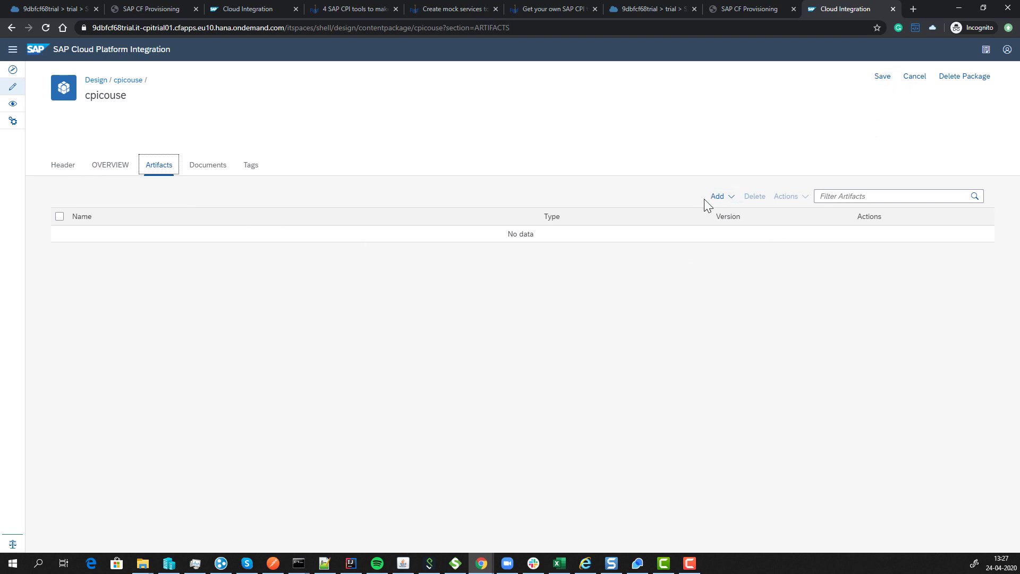
pyautogui.click(718, 198)
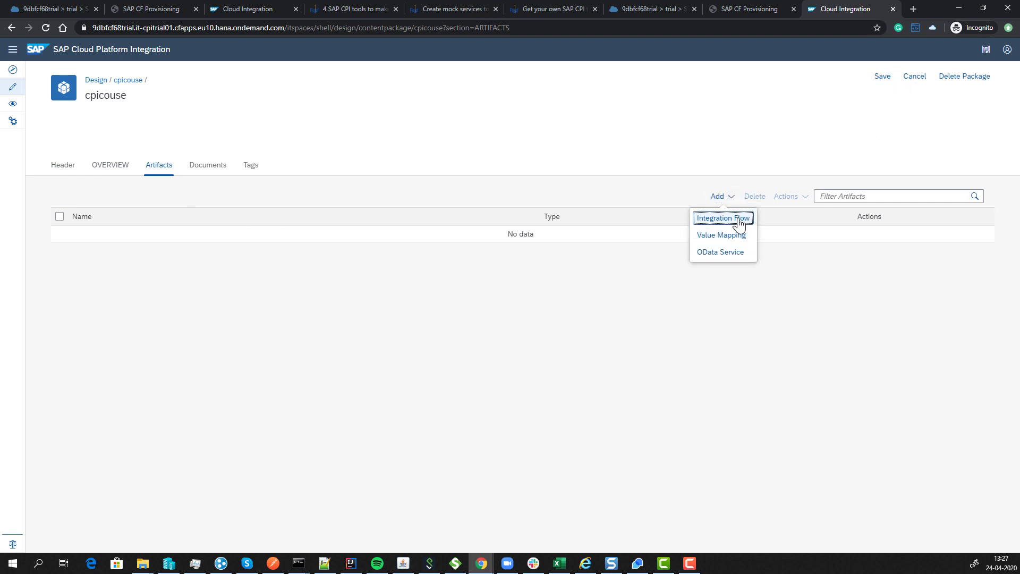
pyautogui.click(725, 219)
pyautogui.click(444, 256)
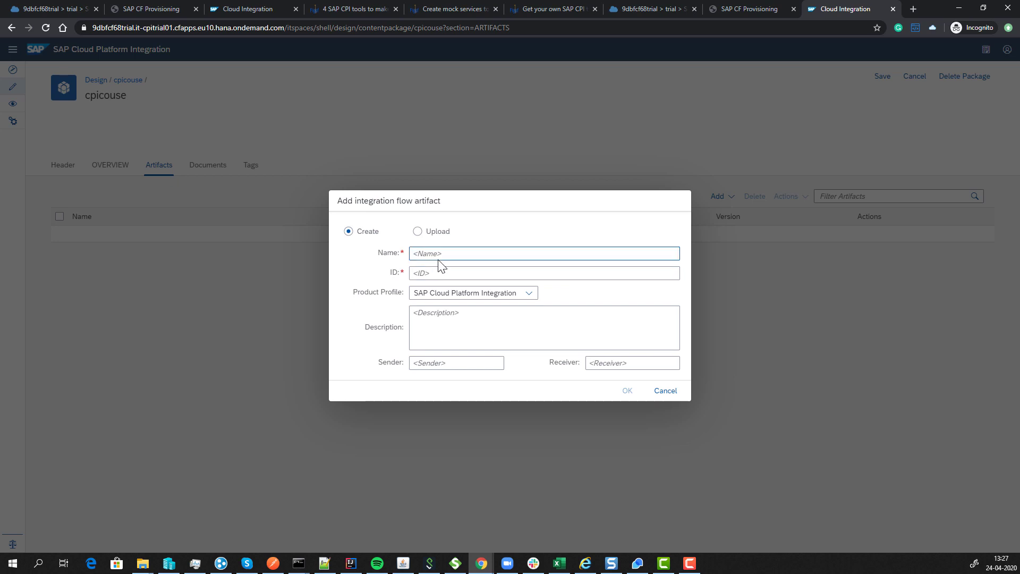
pyautogui.write('myFirstCPIflow')
pyautogui.click(455, 341)
pyautogui.click(446, 365)
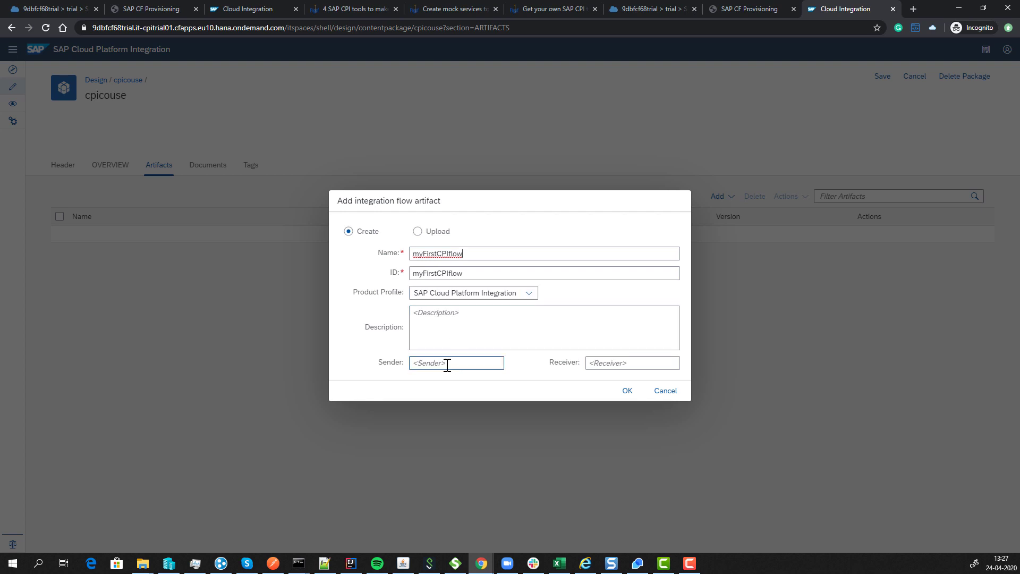
pyautogui.click(627, 390)
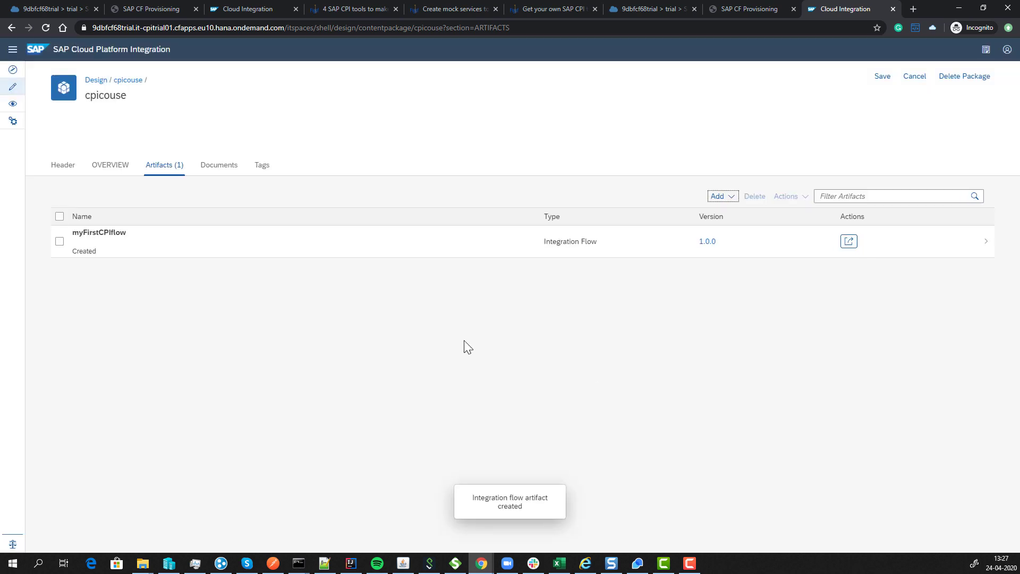
# Step: Open the myFirstCPIflow integration flow and switch it to edit mode
pyautogui.click(83, 237)
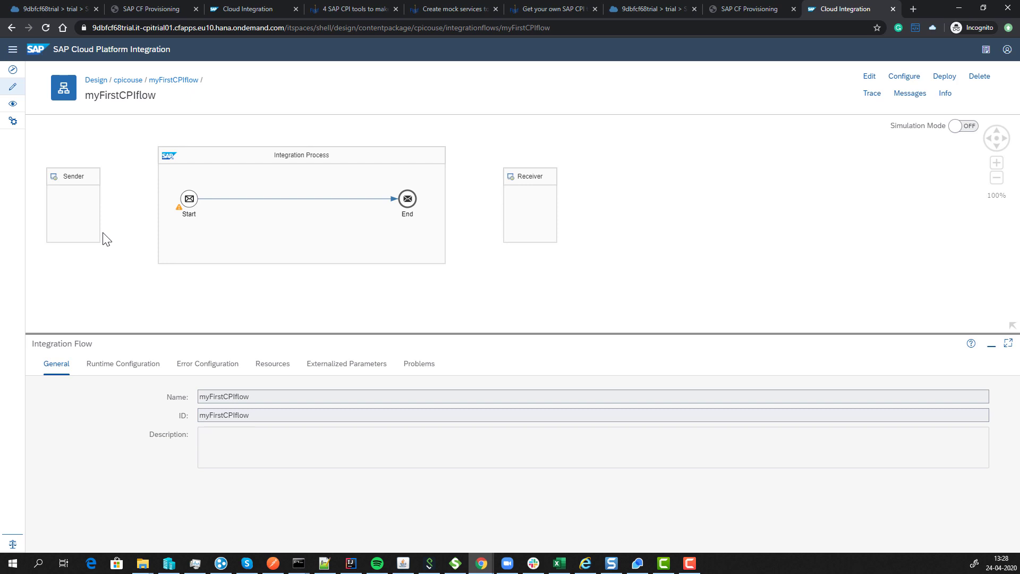
pyautogui.click(79, 212)
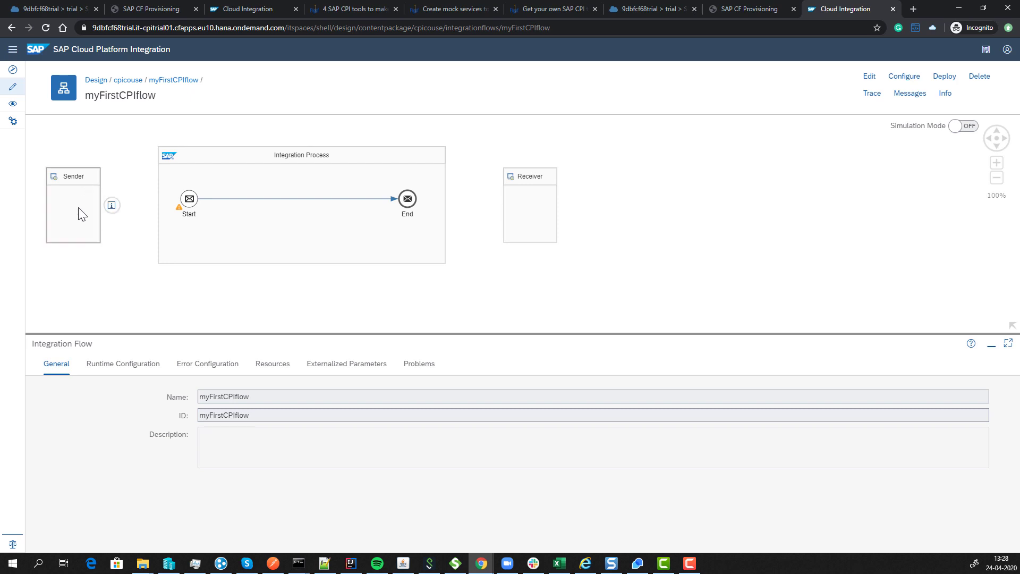
pyautogui.click(869, 77)
# Step: Try connecting the Sender to the Start event over an HTTPS adapter with address /endpoin, and delete the connection
pyautogui.moveTo(118, 205); pyautogui.dragTo(215, 198)
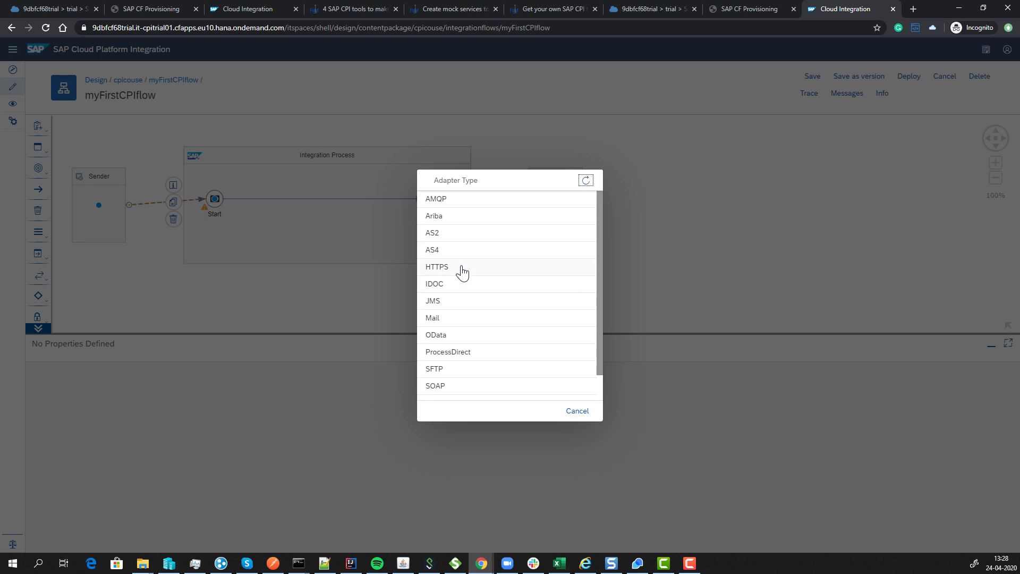
pyautogui.click(460, 268)
pyautogui.click(116, 370)
pyautogui.click(226, 416)
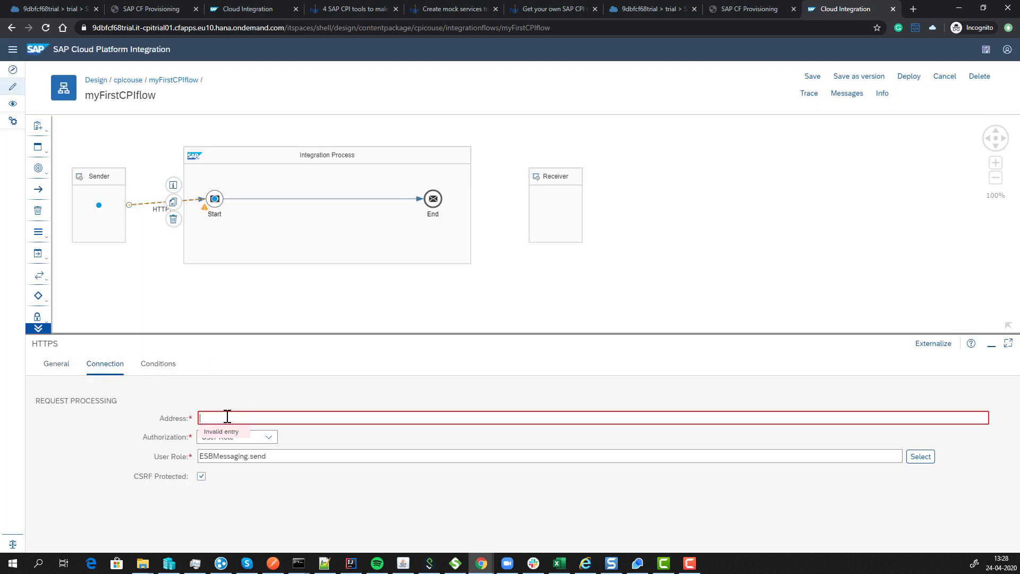
pyautogui.write('/endpoin')
pyautogui.click(180, 231)
# Step: Replace the Start message event in the Integration Process with a start timer and show its scheduler settings
pyautogui.click(217, 214)
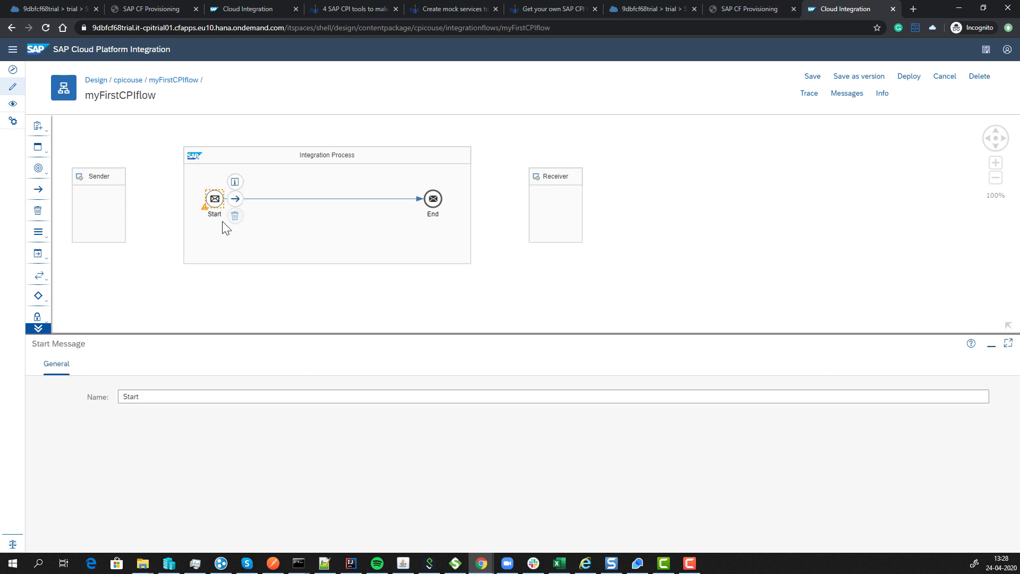
pyautogui.click(234, 216)
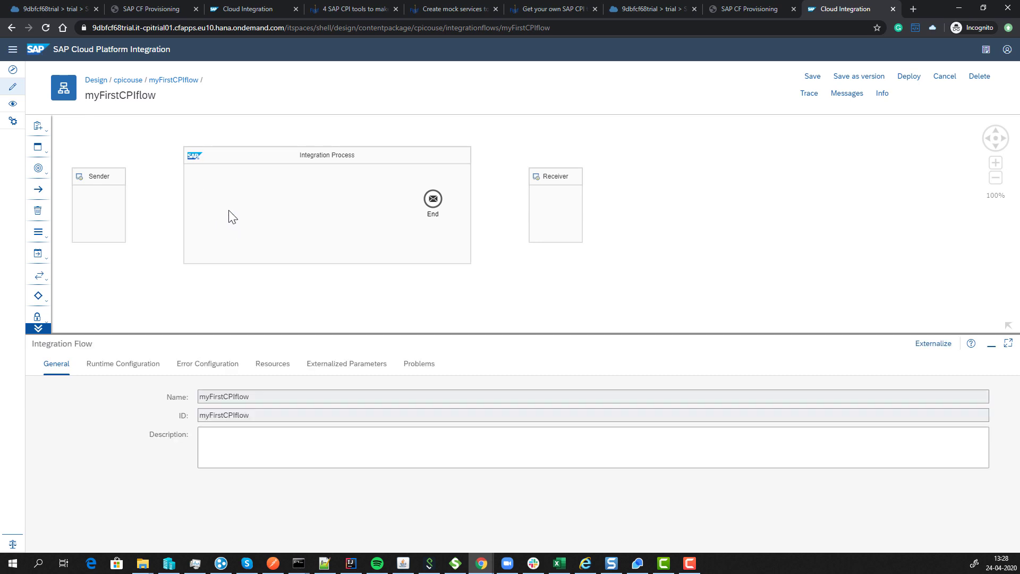
pyautogui.click(38, 169)
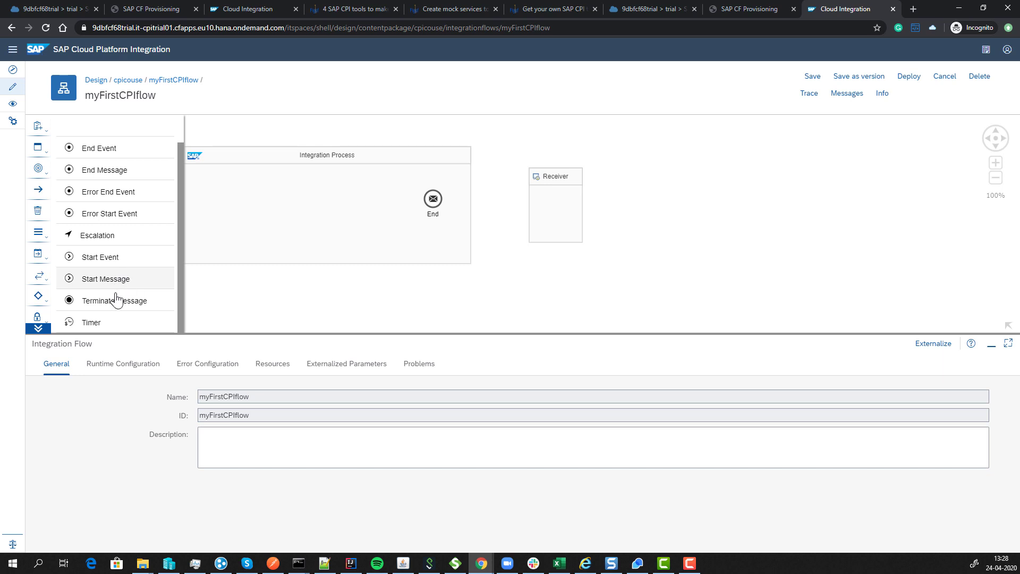
pyautogui.click(102, 321)
pyautogui.click(219, 203)
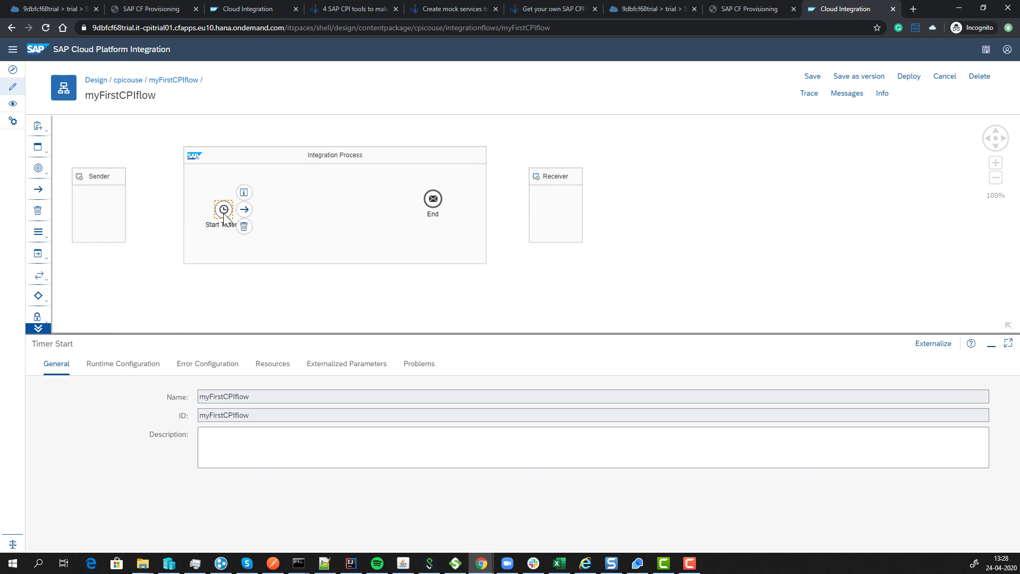
pyautogui.click(102, 364)
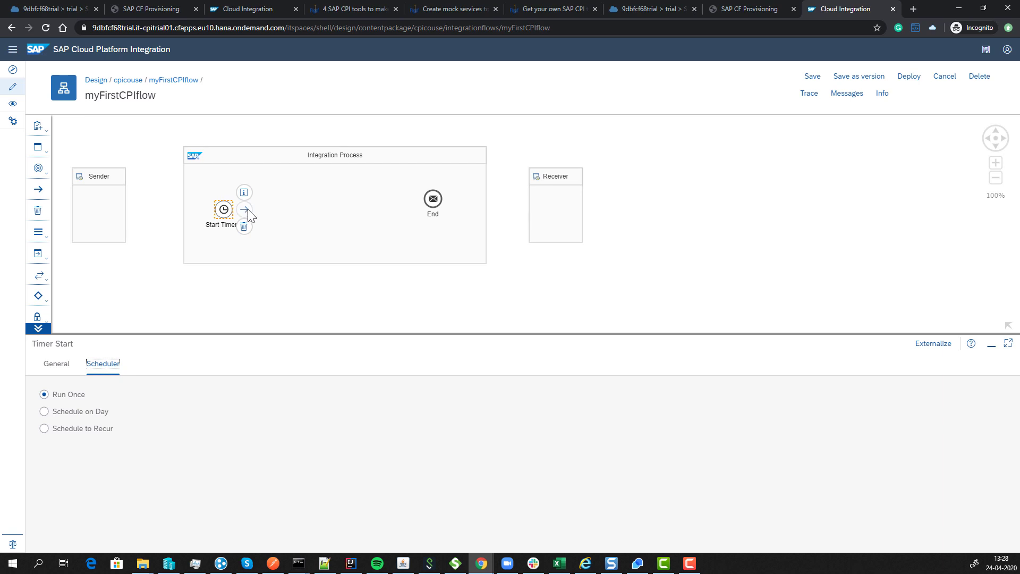
# Step: Add a Content Modifier to the Integration Process, connect it between the start timer and the End event, and select it
pyautogui.click(43, 257)
pyautogui.click(125, 189)
pyautogui.click(304, 202)
pyautogui.moveTo(247, 208); pyautogui.dragTo(307, 212)
pyautogui.moveTo(366, 213); pyautogui.dragTo(432, 198)
pyautogui.click(341, 222)
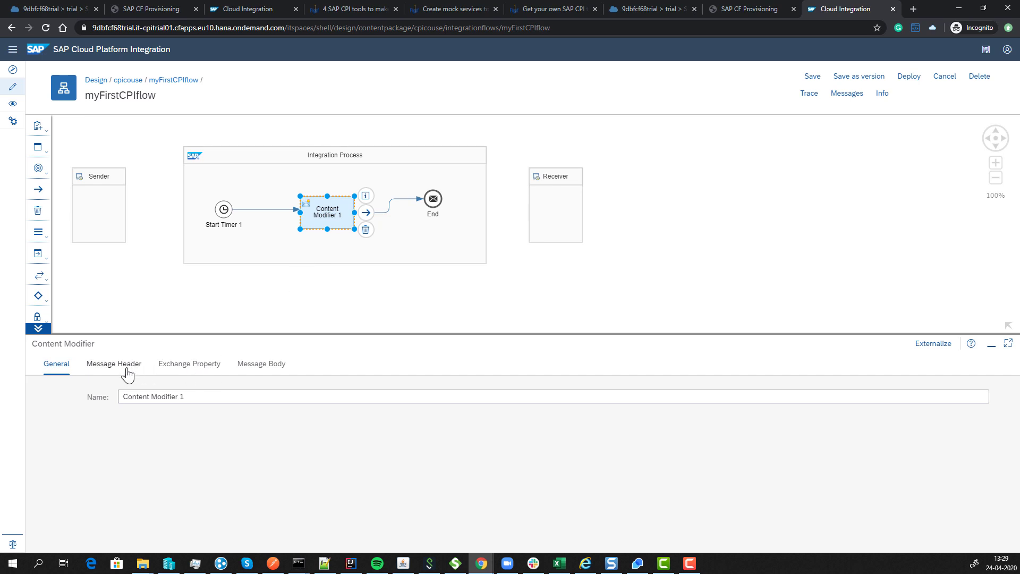
# Step: Set the Content Modifier's message body to "demo content" and save myFirstCPIflow as version 1.0.1
pyautogui.click(281, 365)
pyautogui.click(252, 419)
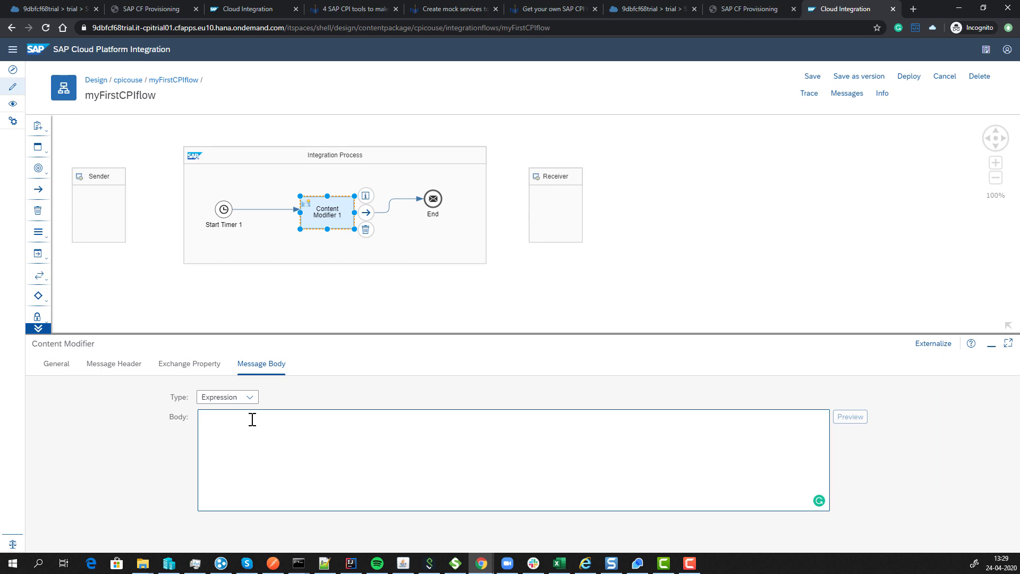
pyautogui.write('demo content')
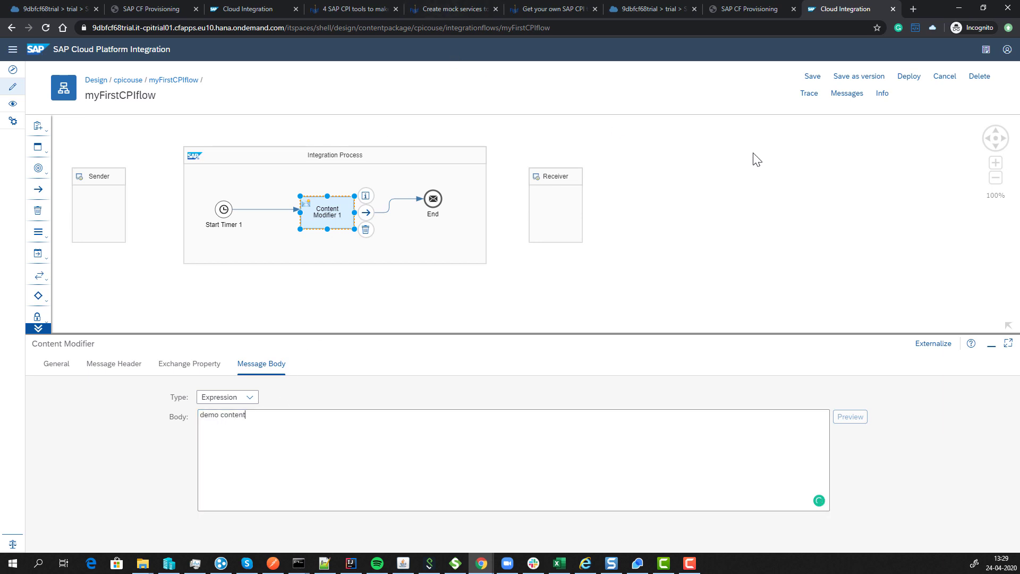
pyautogui.click(866, 78)
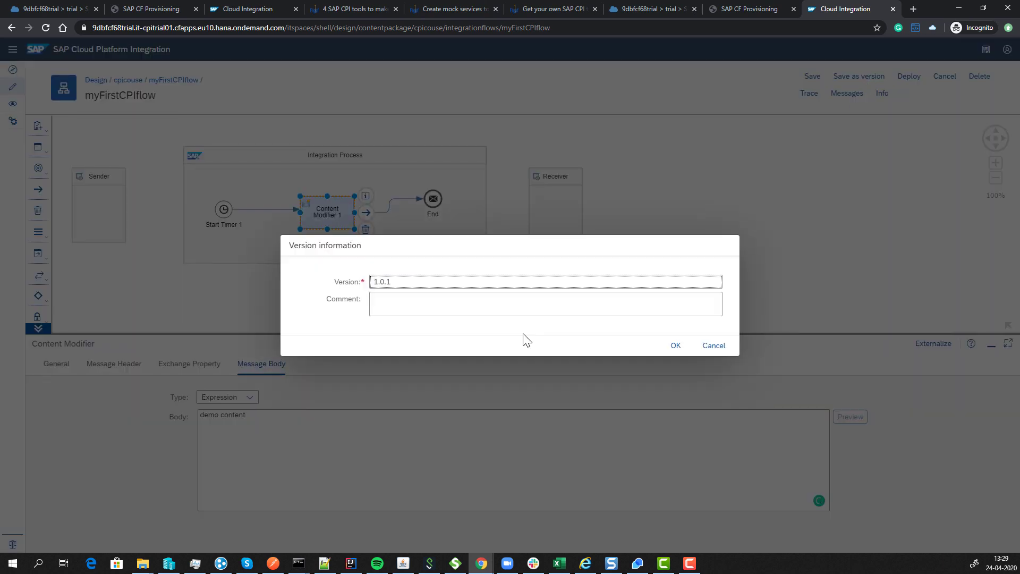
pyautogui.click(676, 345)
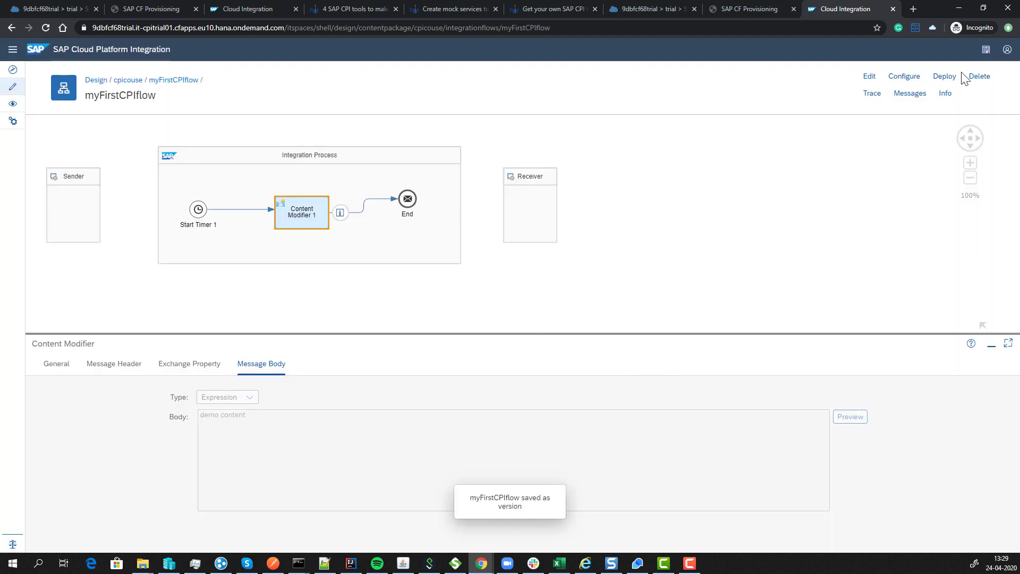
# Step: Deploy the myFirstCPIflow integration flow and acknowledge the deployment
pyautogui.click(943, 76)
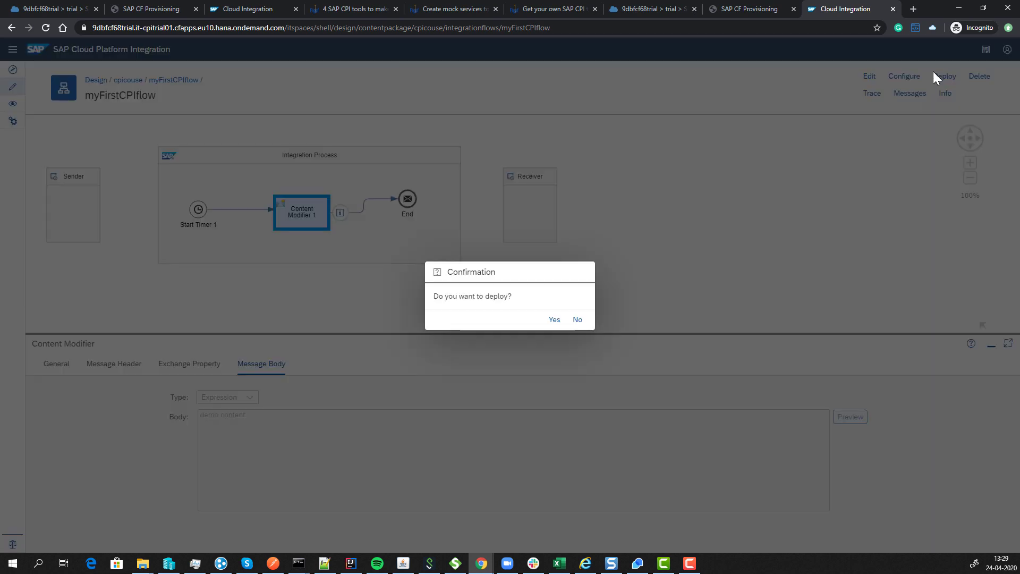
pyautogui.click(553, 319)
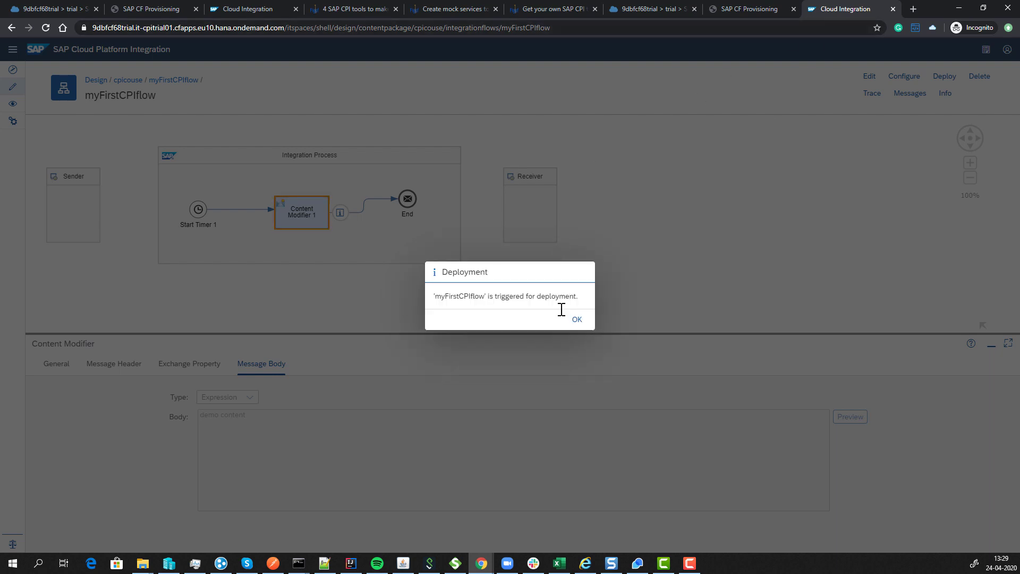
pyautogui.click(577, 320)
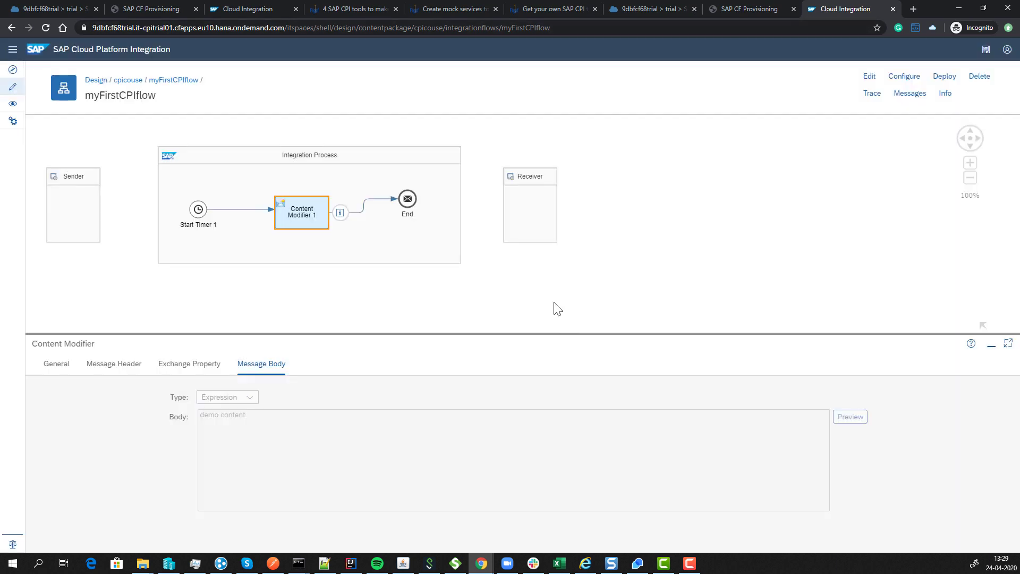
# Step: Duplicate the integration flow's browser tab and open the list of all deployed integration content in monitoring there
pyautogui.rightClick(831, 8)
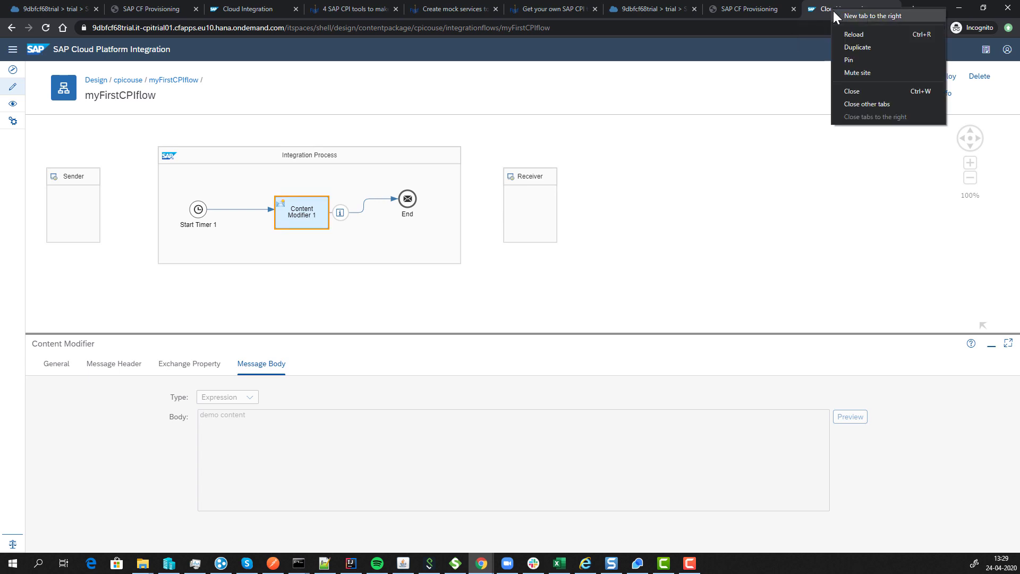
pyautogui.click(860, 47)
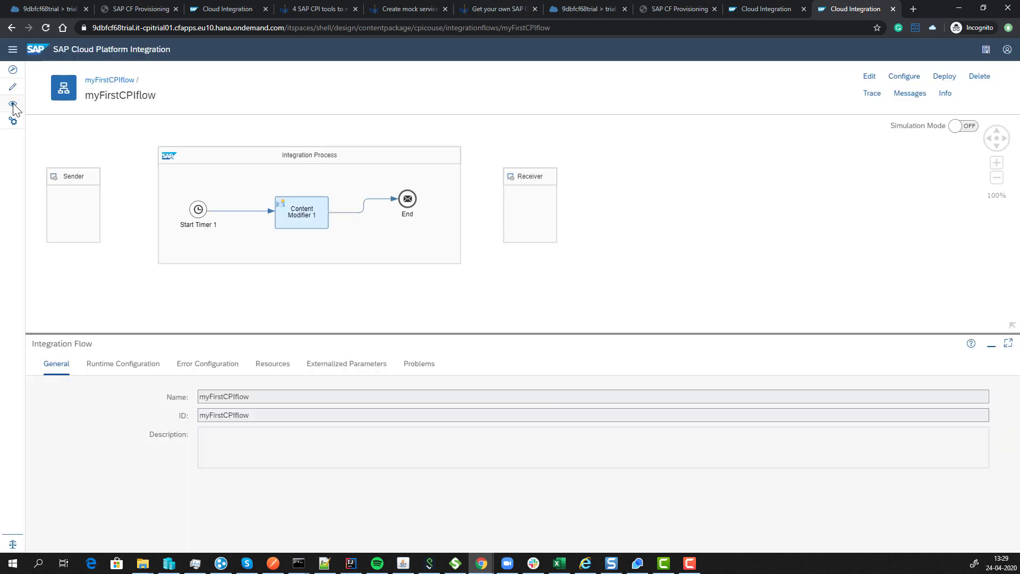
pyautogui.click(13, 104)
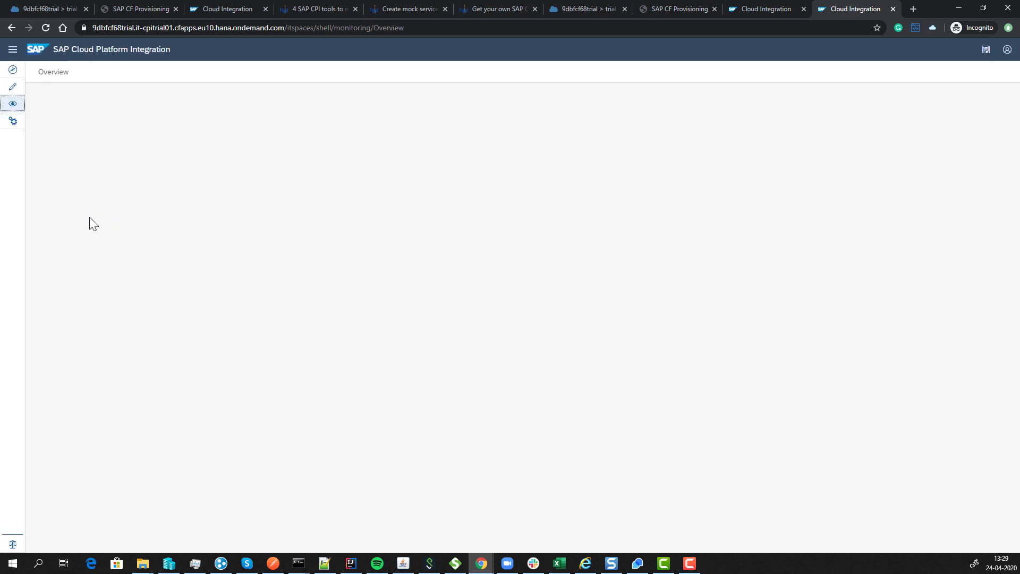
pyautogui.click(86, 281)
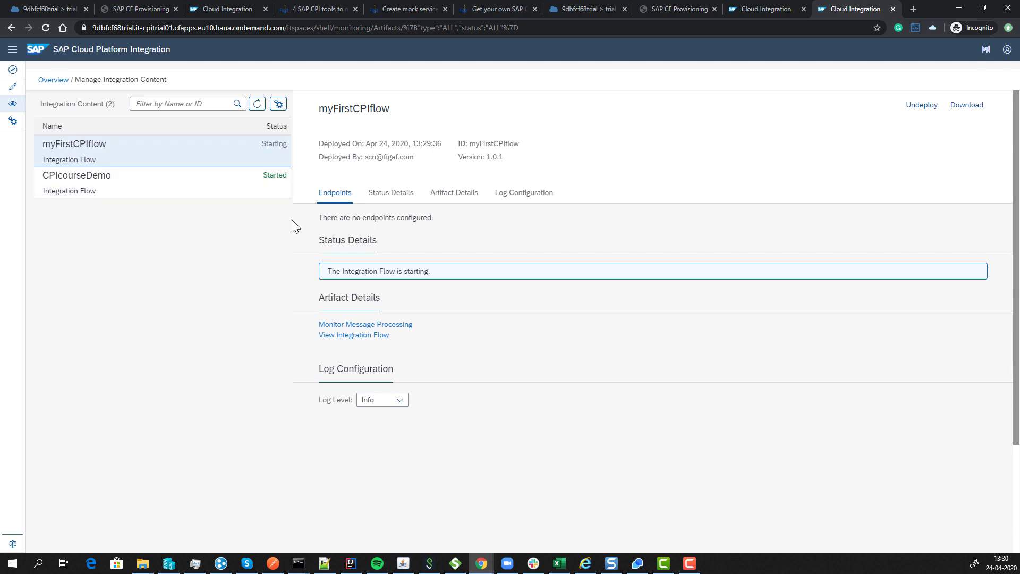
# Step: Change the deployed myFirstCPIflow's log level to Debug, and from there to Trace
pyautogui.click(399, 399)
pyautogui.click(398, 453)
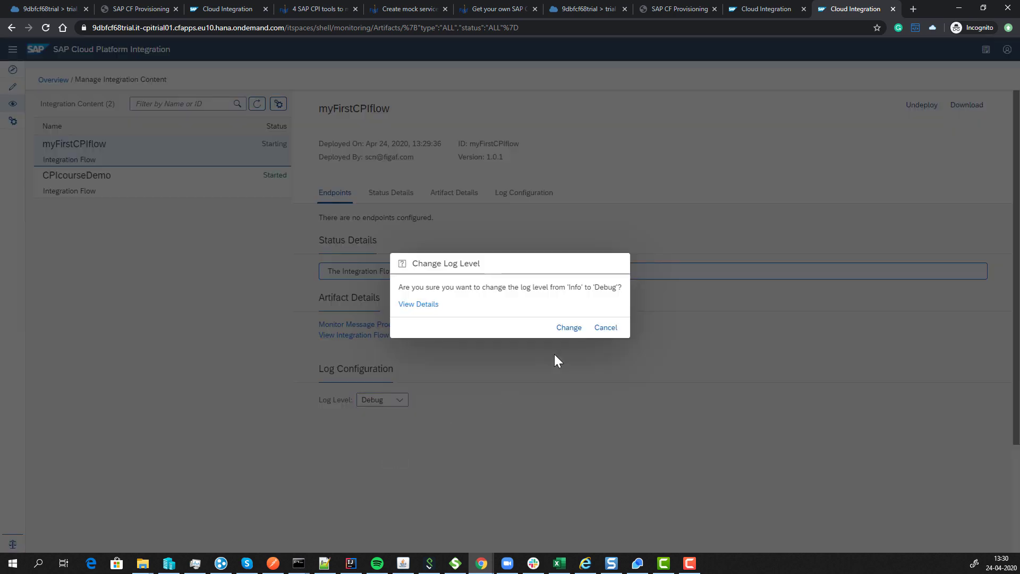
pyautogui.click(567, 328)
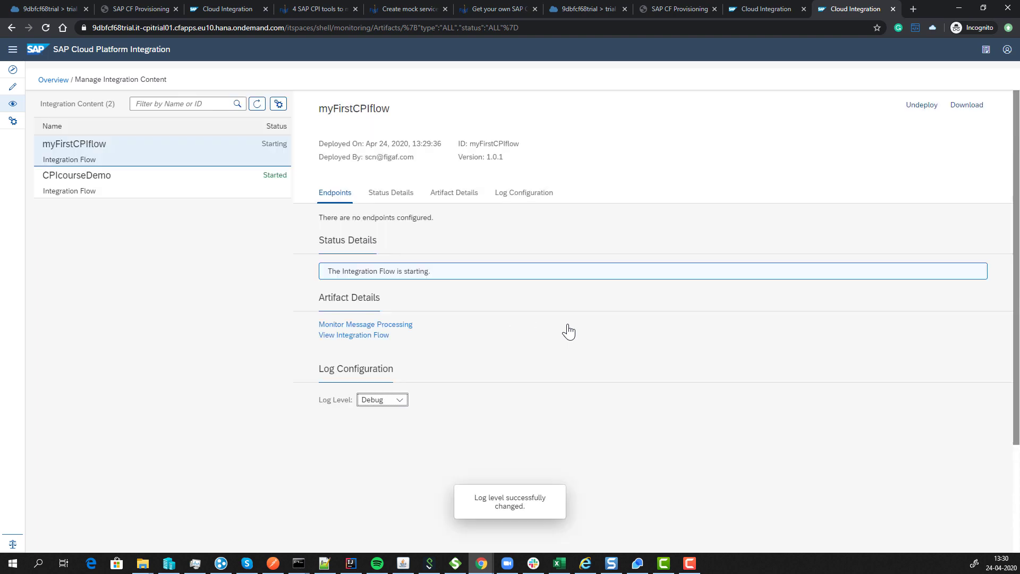
pyautogui.click(404, 409)
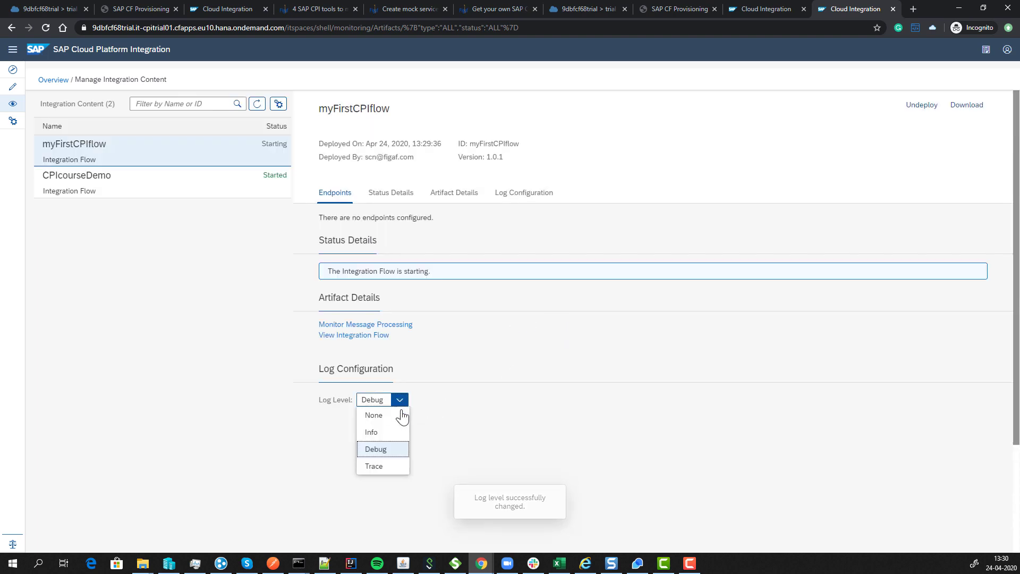
pyautogui.click(398, 466)
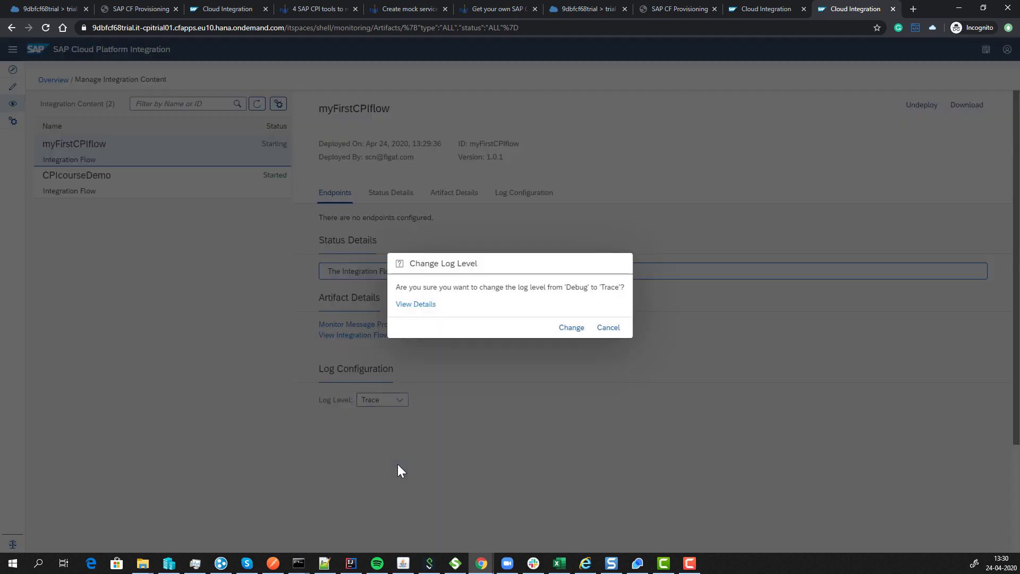
pyautogui.click(571, 328)
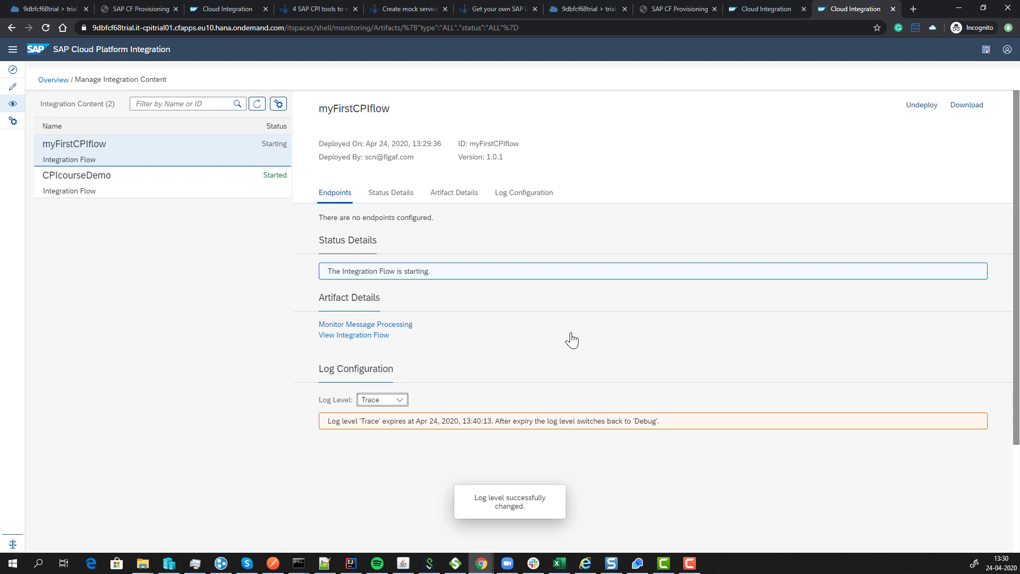
# Step: Check the message processing monitor for messages of all integration flows in the past hour, refreshing the list
pyautogui.click(13, 103)
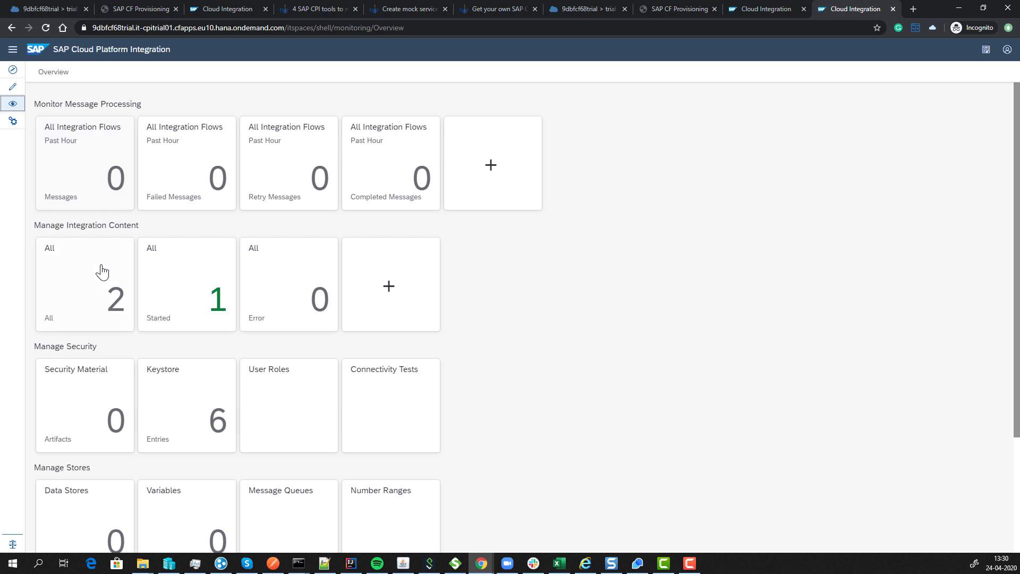
pyautogui.click(121, 188)
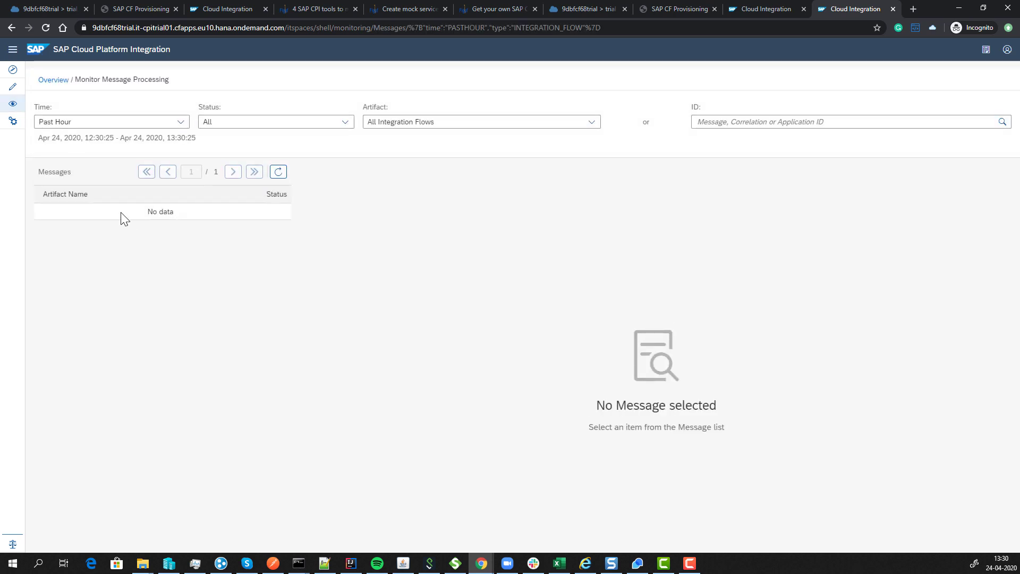
pyautogui.click(277, 179)
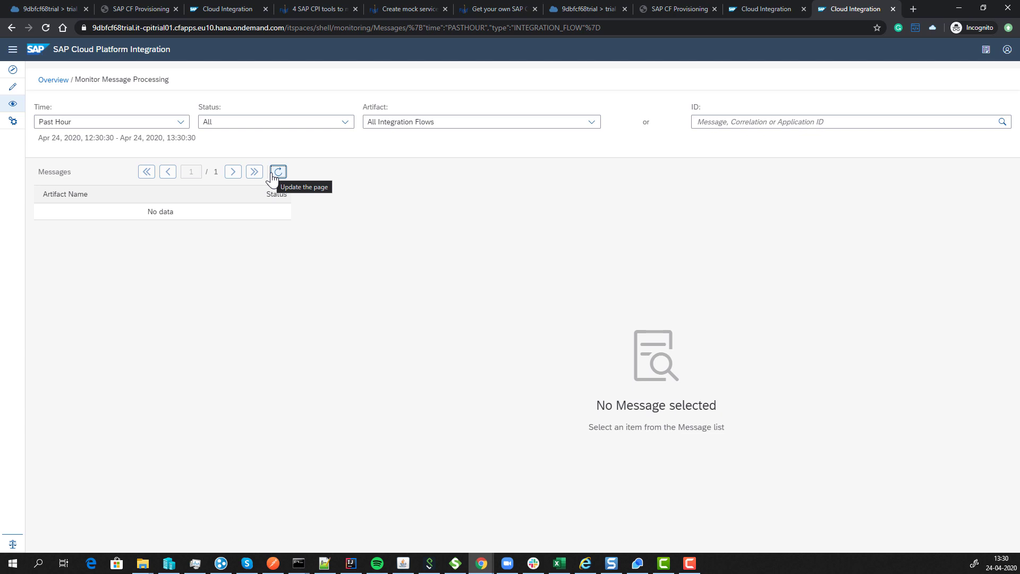
pyautogui.click(280, 174)
# Step: Return to the list of all deployed integration content and check the deployment details of myFirstCPIflow and CPIcourseDemo
pyautogui.click(12, 105)
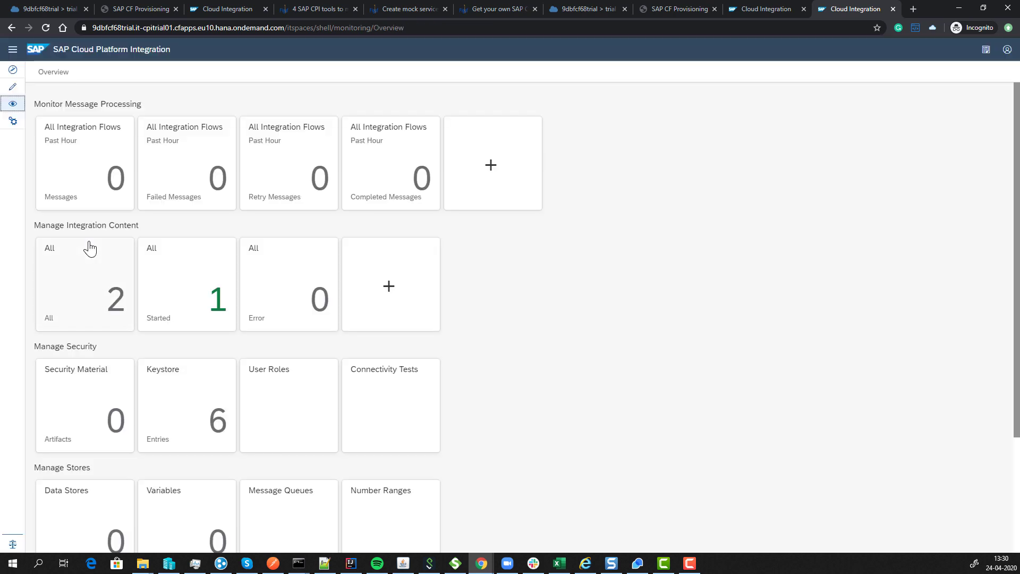
pyautogui.click(89, 247)
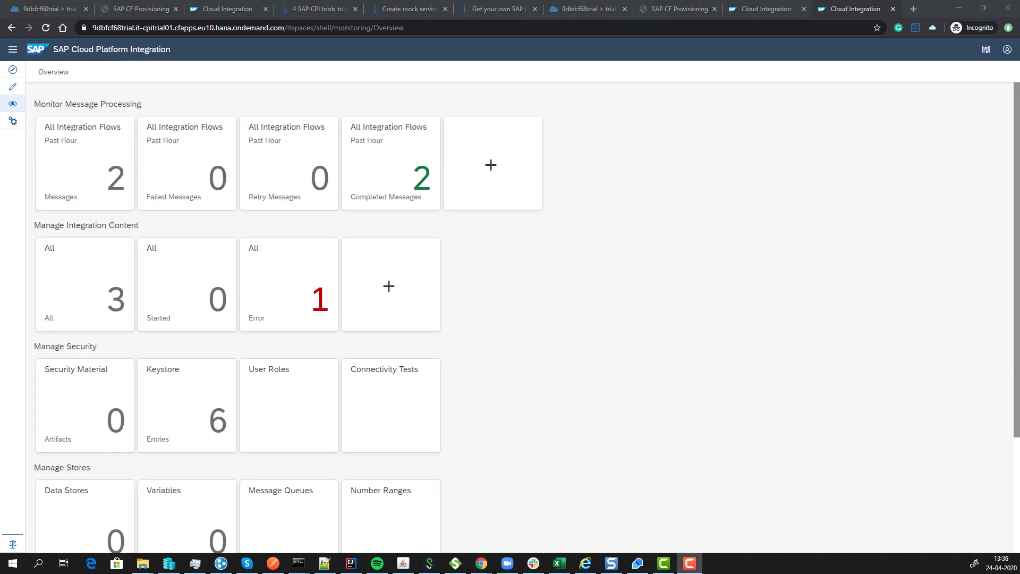
pyautogui.click(78, 325)
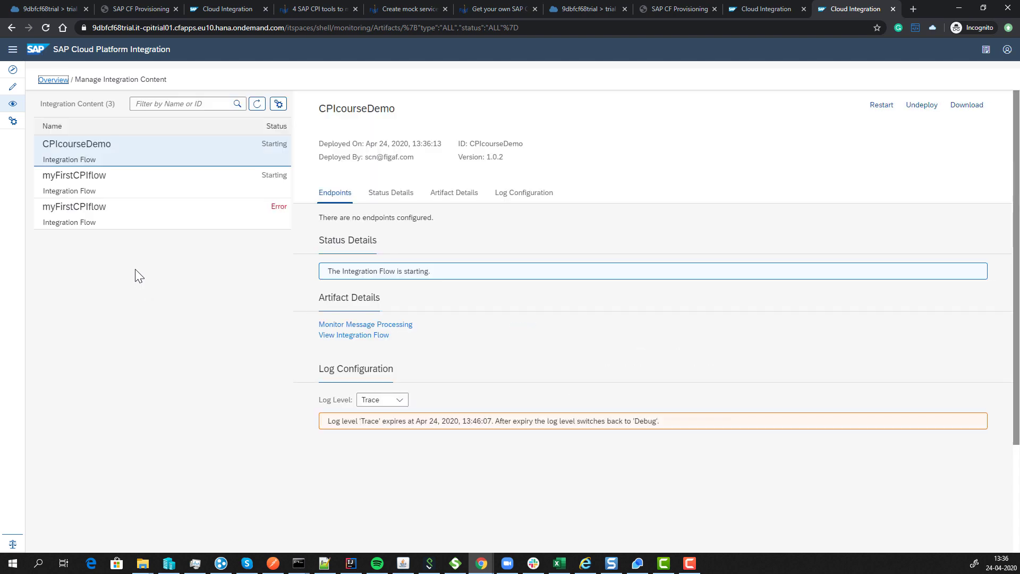
pyautogui.click(222, 187)
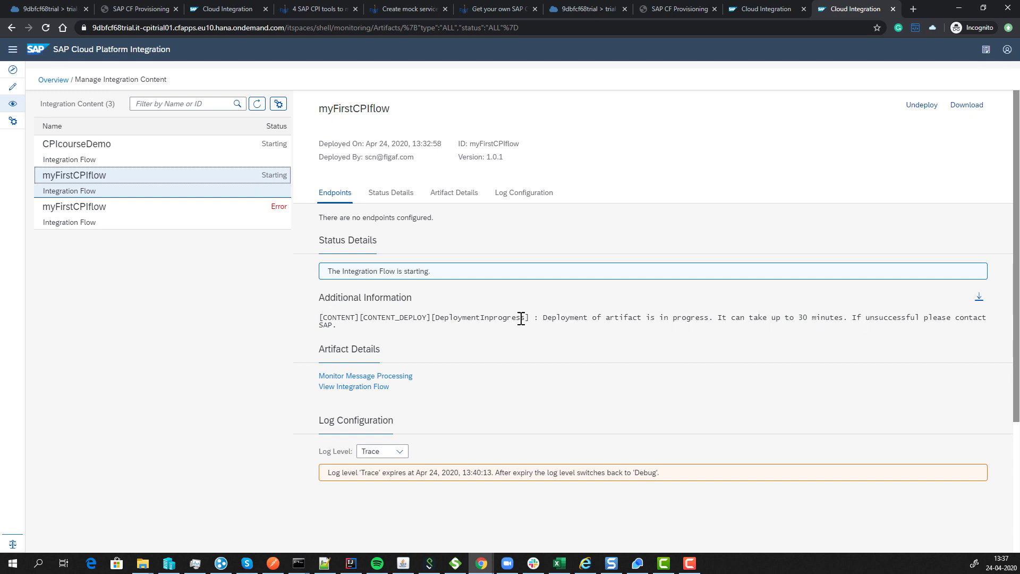
pyautogui.click(111, 158)
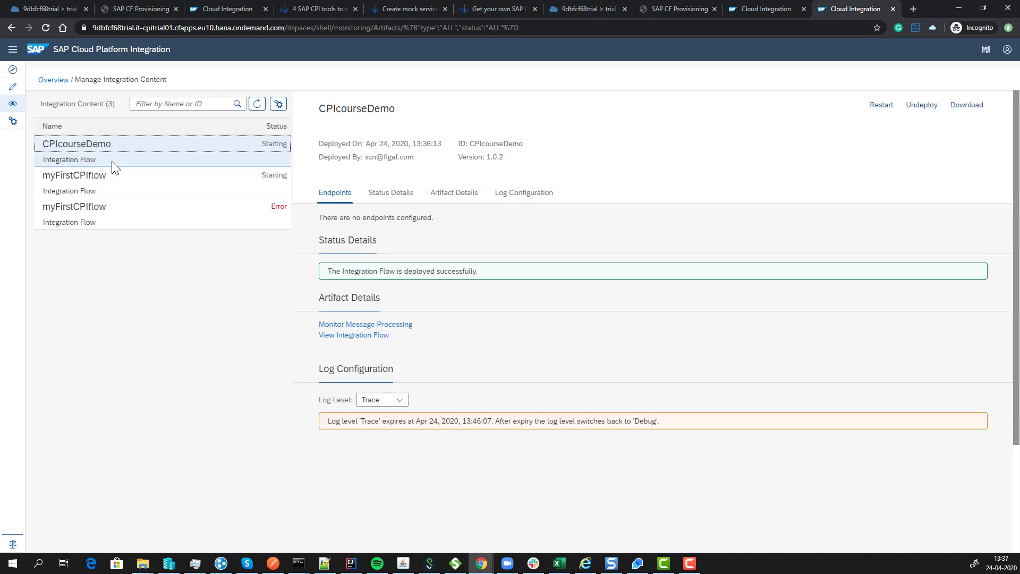
# Step: Open the trace run of the most recent CPIcourseDemo message from the past hour's processed messages
pyautogui.click(8, 107)
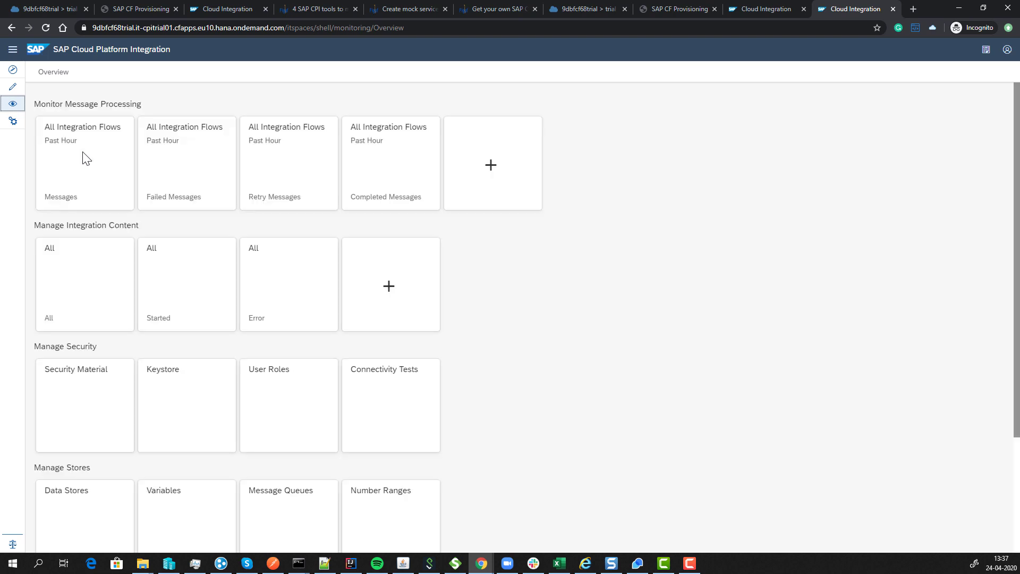
pyautogui.click(83, 153)
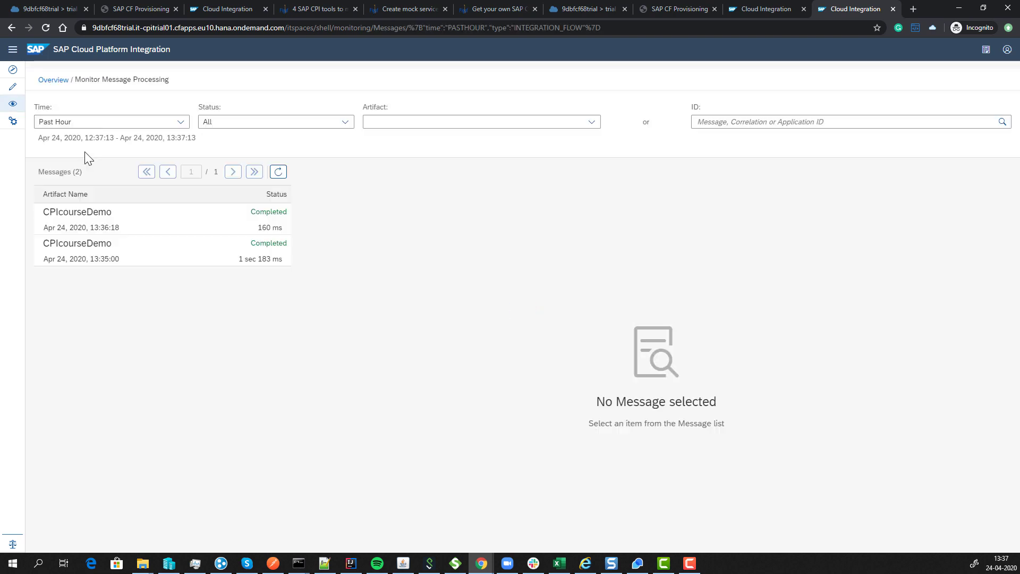
pyautogui.click(192, 228)
pyautogui.click(498, 496)
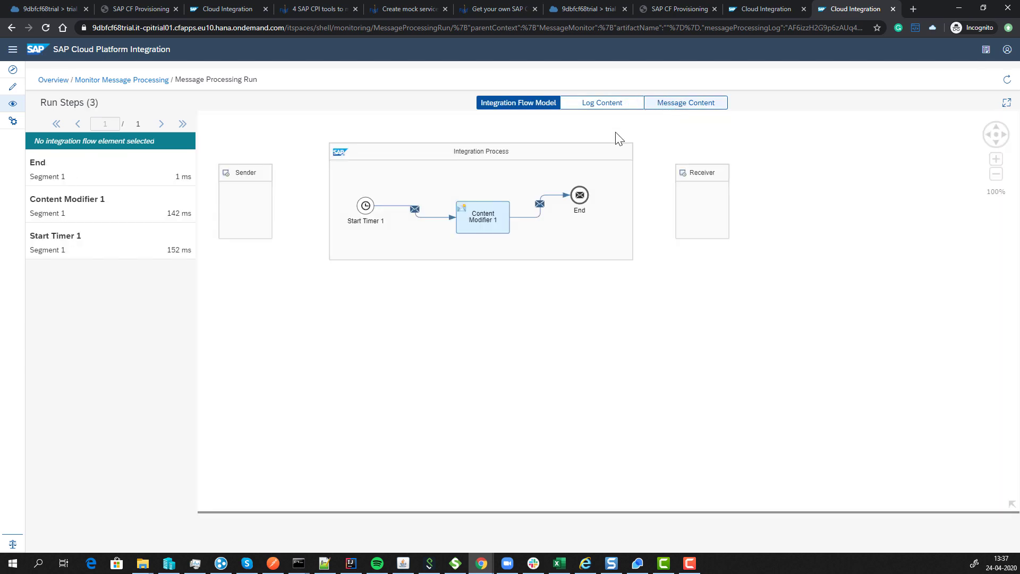
# Step: Examine the header, exchange properties and payload before the Content Modifier 1 step, and the payload before the End step
pyautogui.click(685, 107)
pyautogui.click(170, 211)
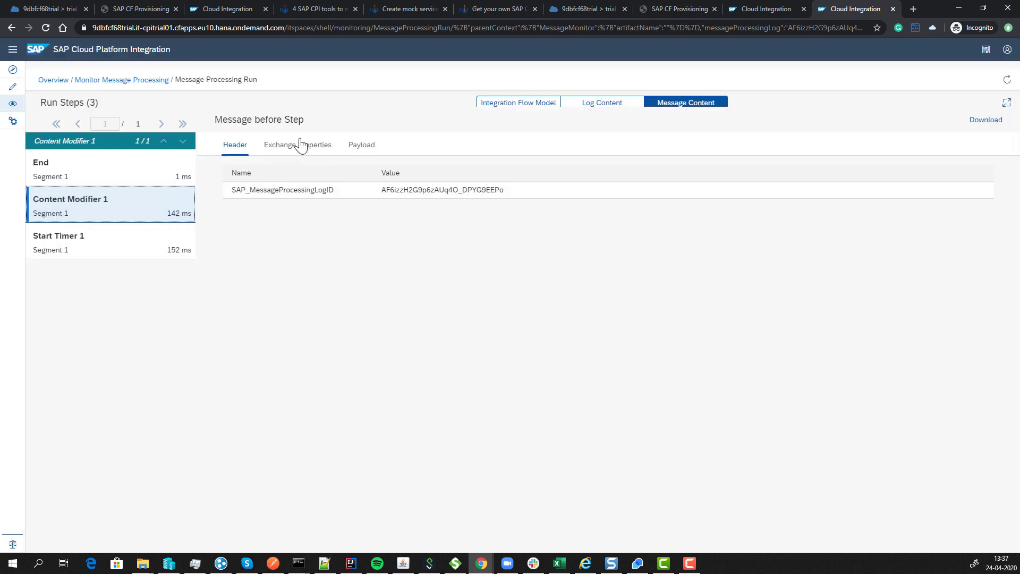
pyautogui.click(301, 145)
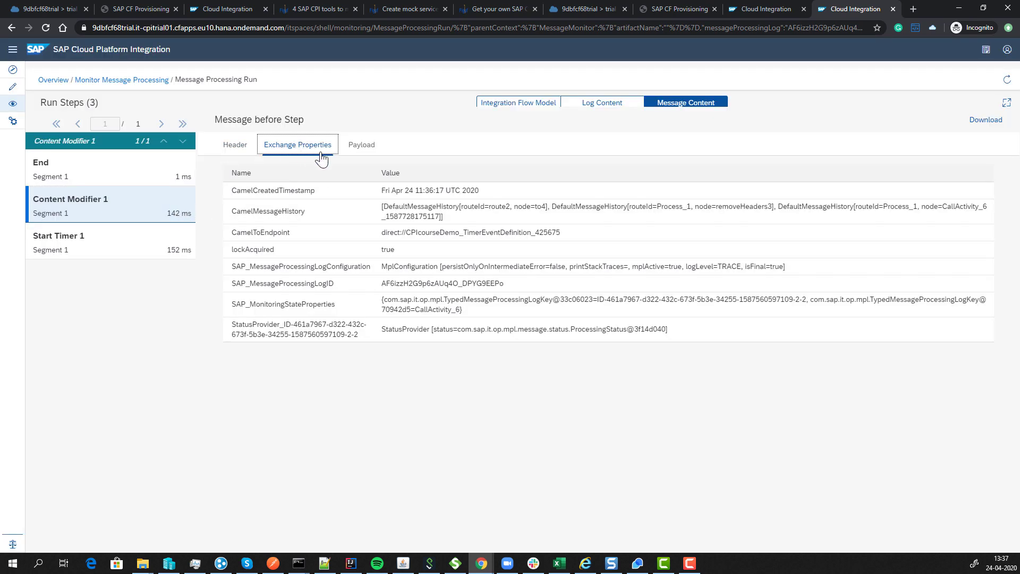
pyautogui.click(353, 152)
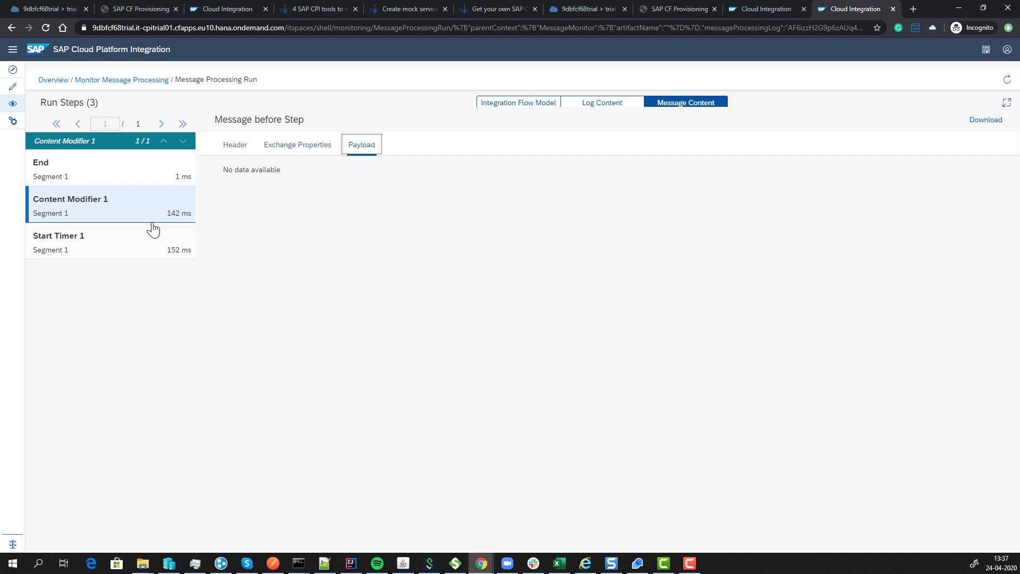
pyautogui.click(134, 180)
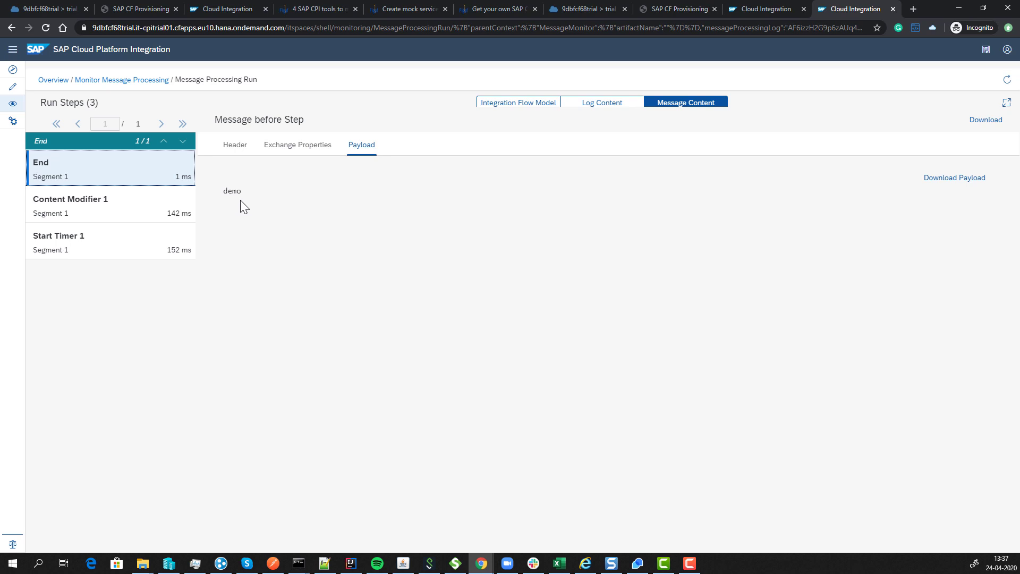
pyautogui.moveTo(240, 194); pyautogui.dragTo(209, 189)
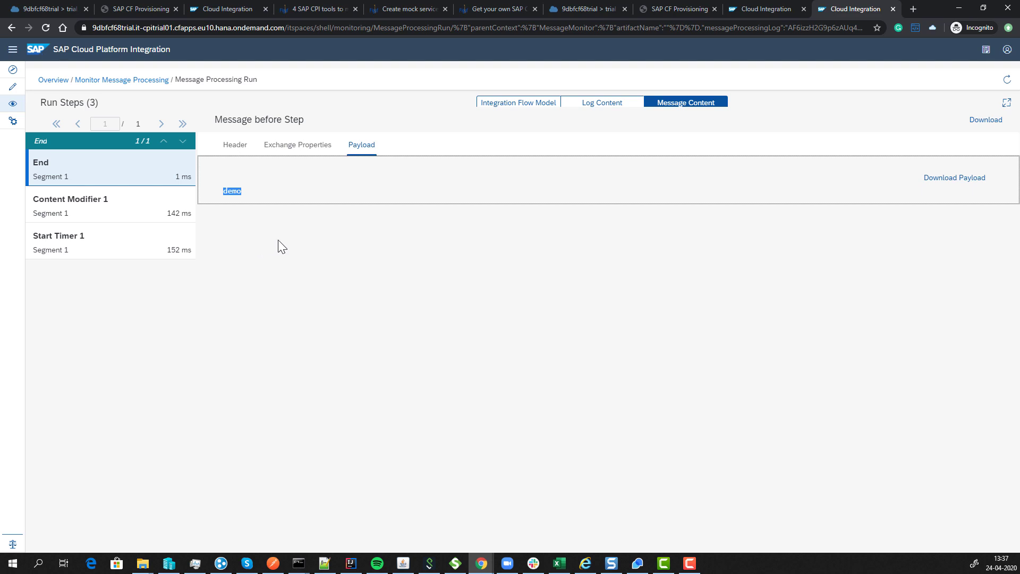
# Step: In the CPIcourseDemo flow editor, add a constant message header named demo with value 123 to Content Modifier 1
pyautogui.click(764, 8)
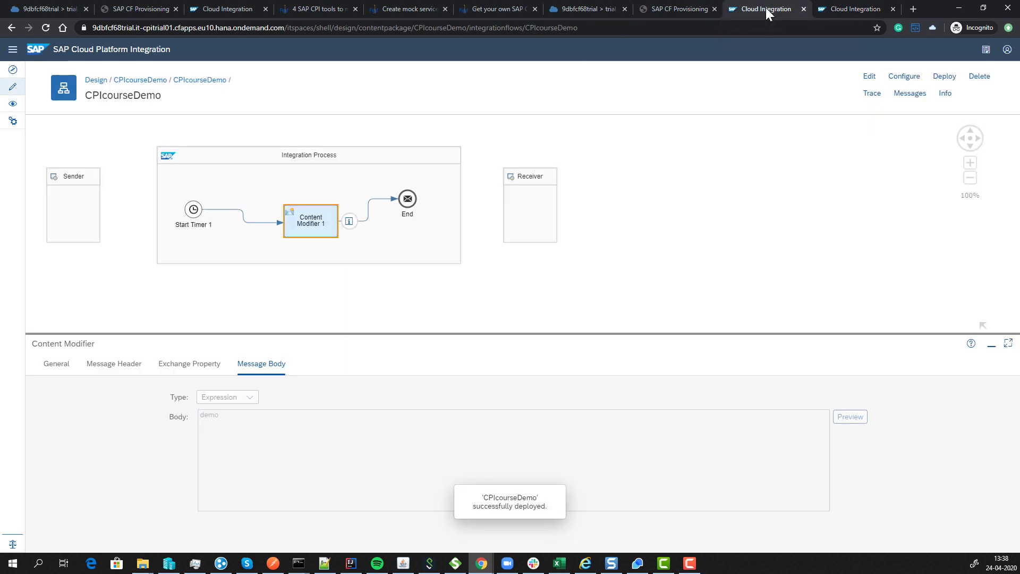
pyautogui.click(869, 76)
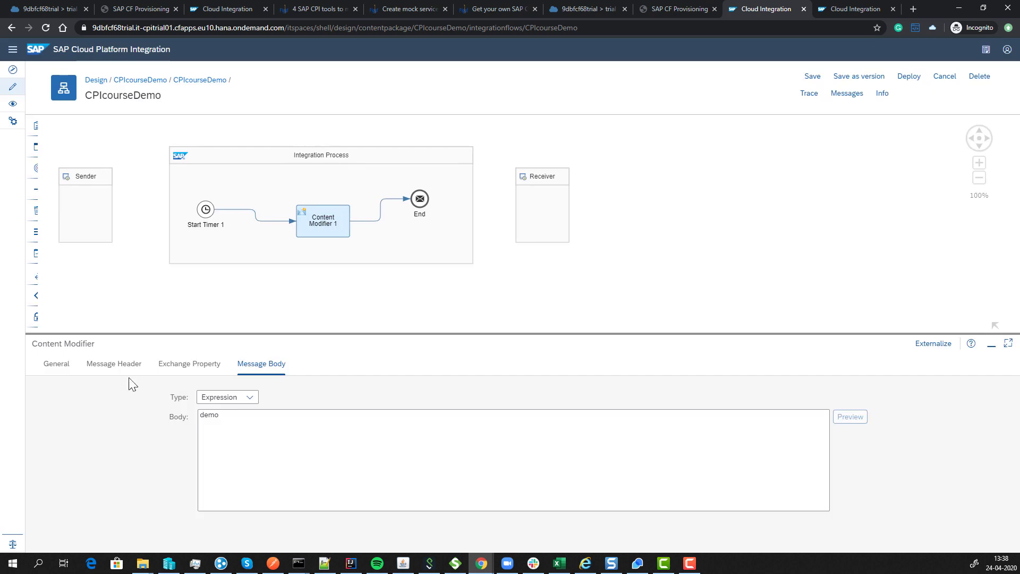
pyautogui.click(114, 363)
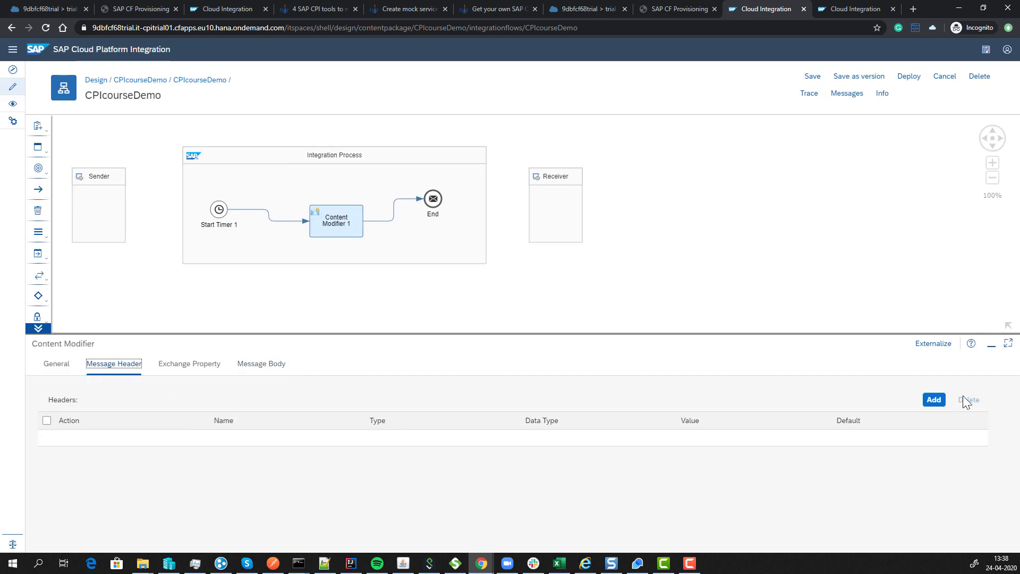
pyautogui.click(933, 400)
pyautogui.click(253, 443)
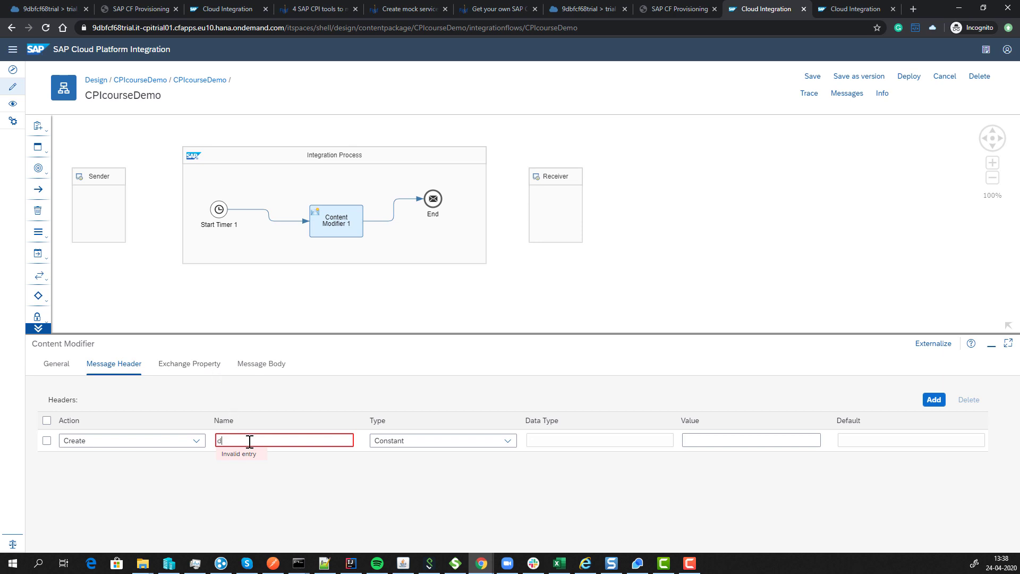
pyautogui.write('emo12')
pyautogui.press('BackSpace')
pyautogui.press('BackSpace')
pyautogui.press('BackSpace')
pyautogui.click(706, 441)
pyautogui.write('123')
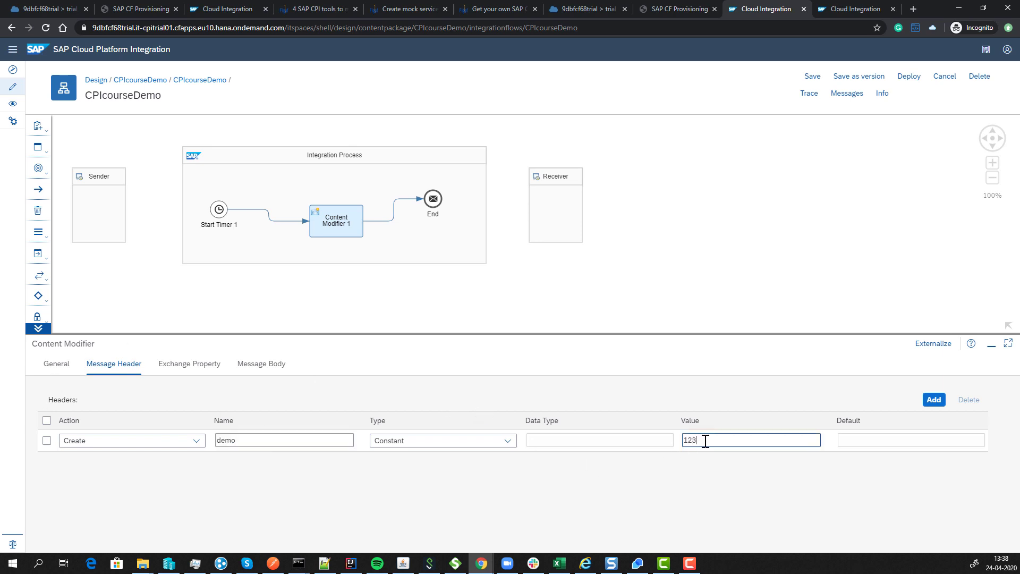
# Step: Add a constant exchange property named propdemo with value 124 to Content Modifier 1
pyautogui.click(182, 365)
pyautogui.click(934, 399)
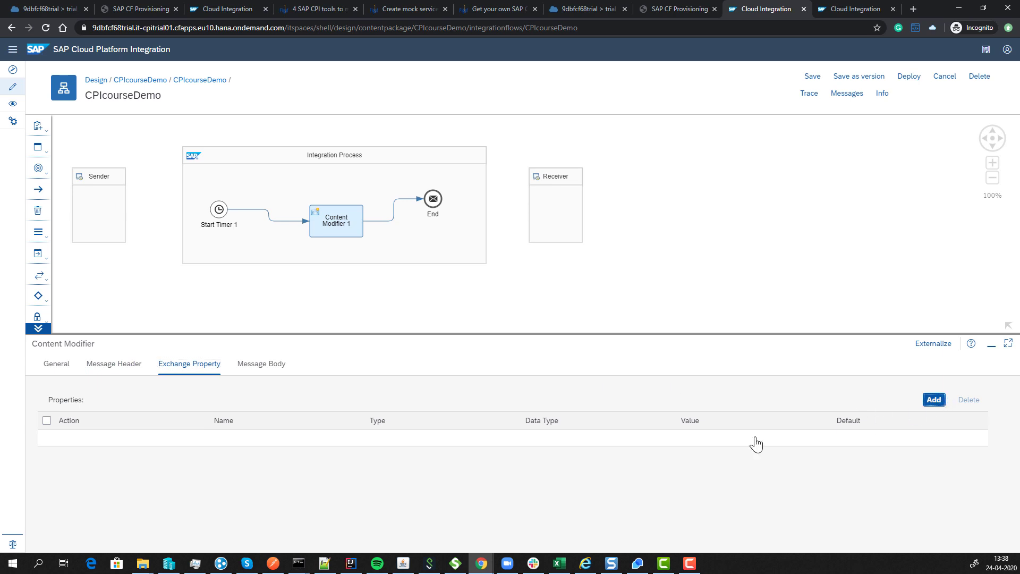
pyautogui.click(282, 441)
pyautogui.write('prop')
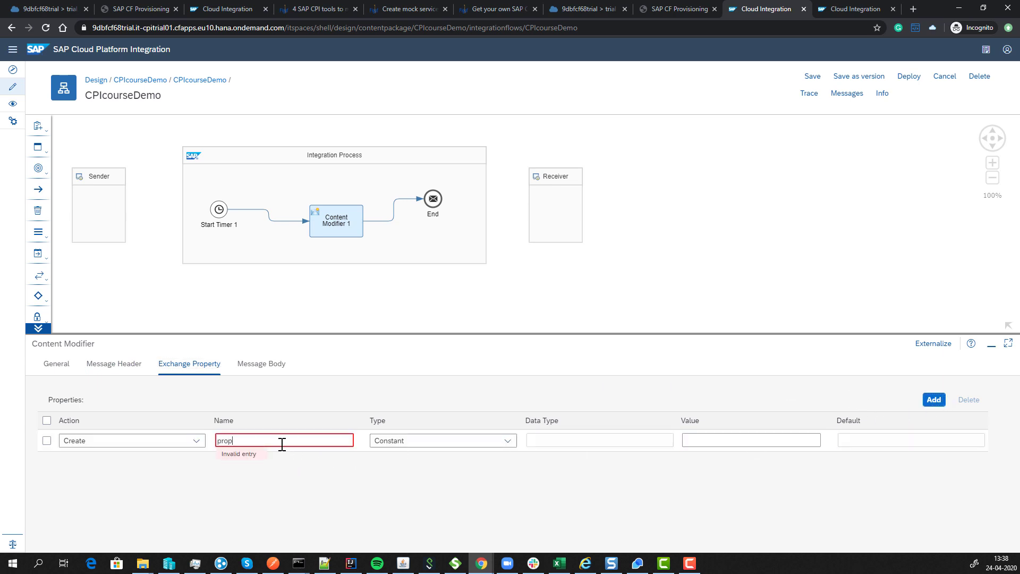
pyautogui.write('demo')
pyautogui.click(702, 440)
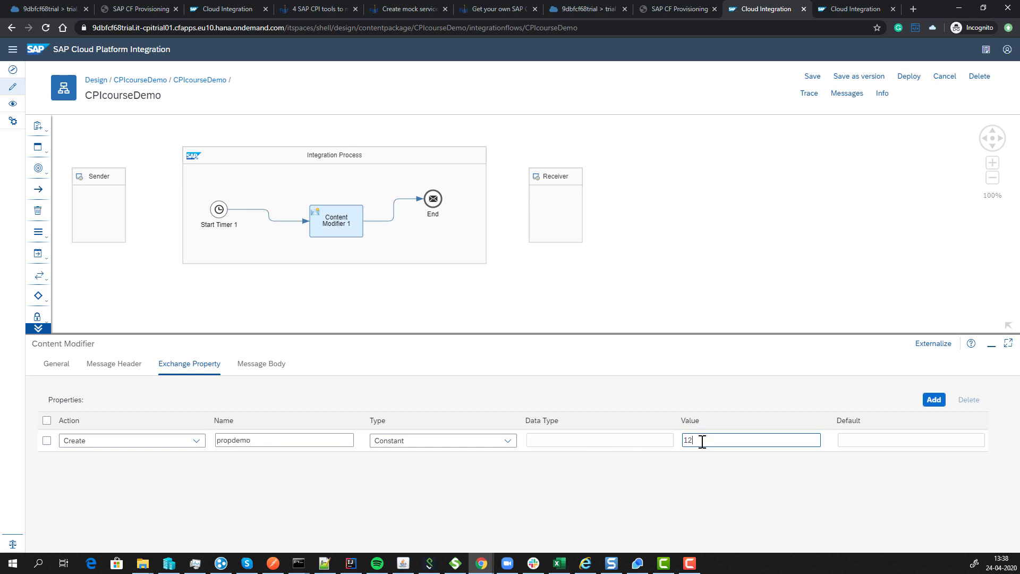
# Step: Set the message body expression of Content Modifier 1 to "demo 3 ${header.demo} --"
pyautogui.click(250, 365)
pyautogui.click(273, 435)
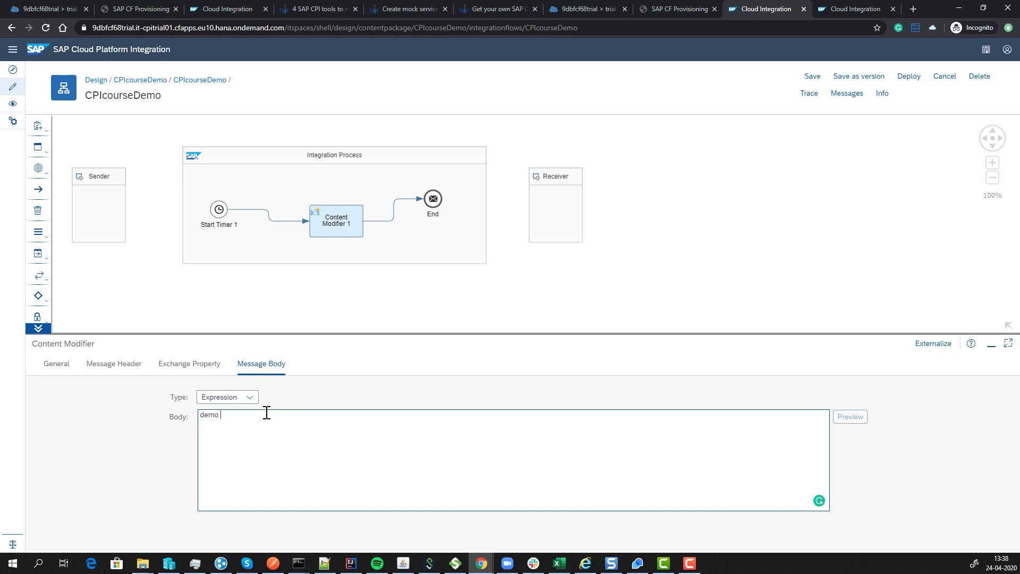
pyautogui.write('3')
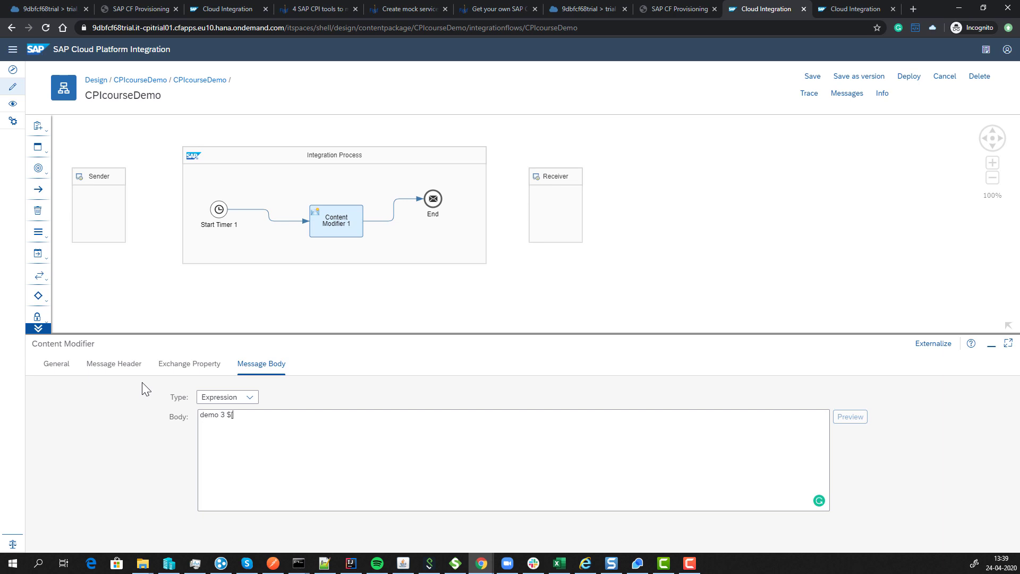
pyautogui.write(' ${header.demo} --')
# Step: Save and deploy the CPIcourseDemo integration flow
pyautogui.click(912, 81)
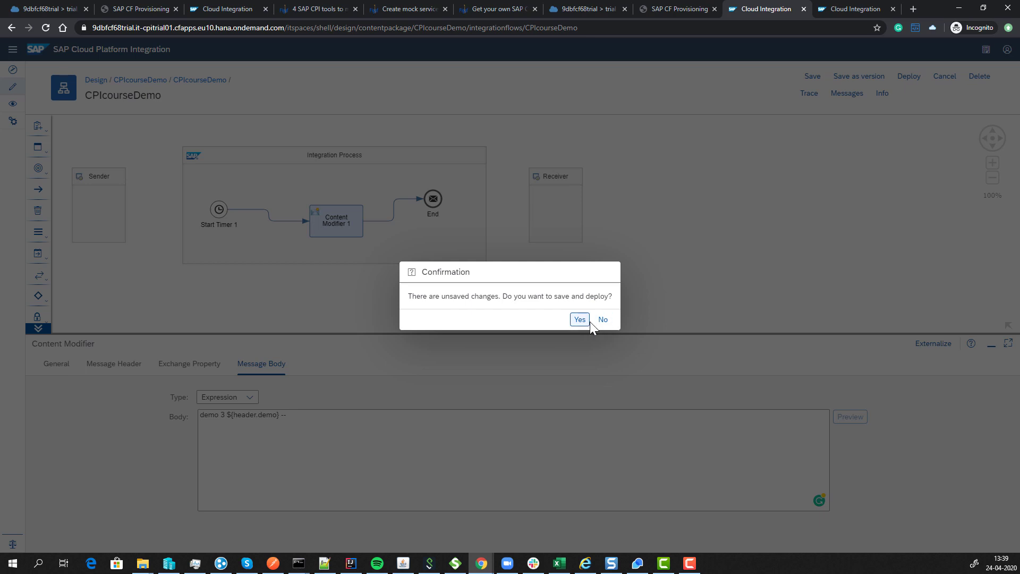
pyautogui.click(588, 320)
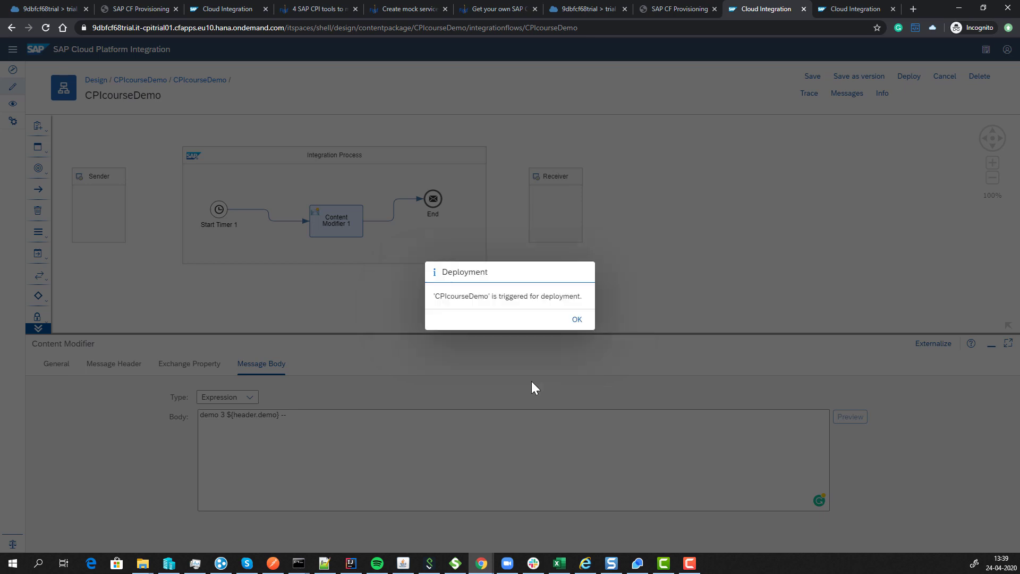
pyautogui.click(576, 320)
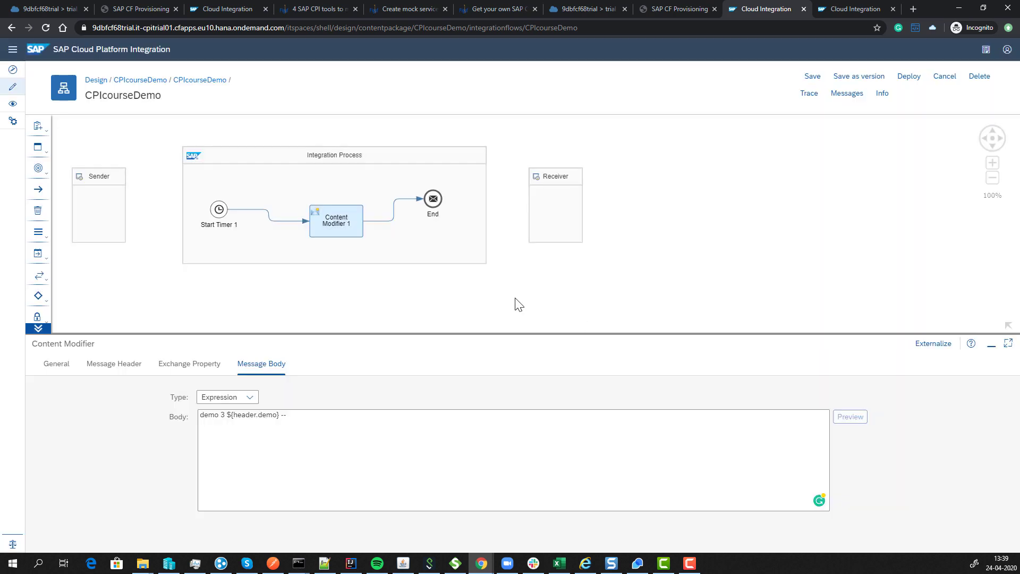
# Step: Refresh the processed messages of the past hour and open the trace run of the newest CPIcourseDemo message
pyautogui.click(841, 7)
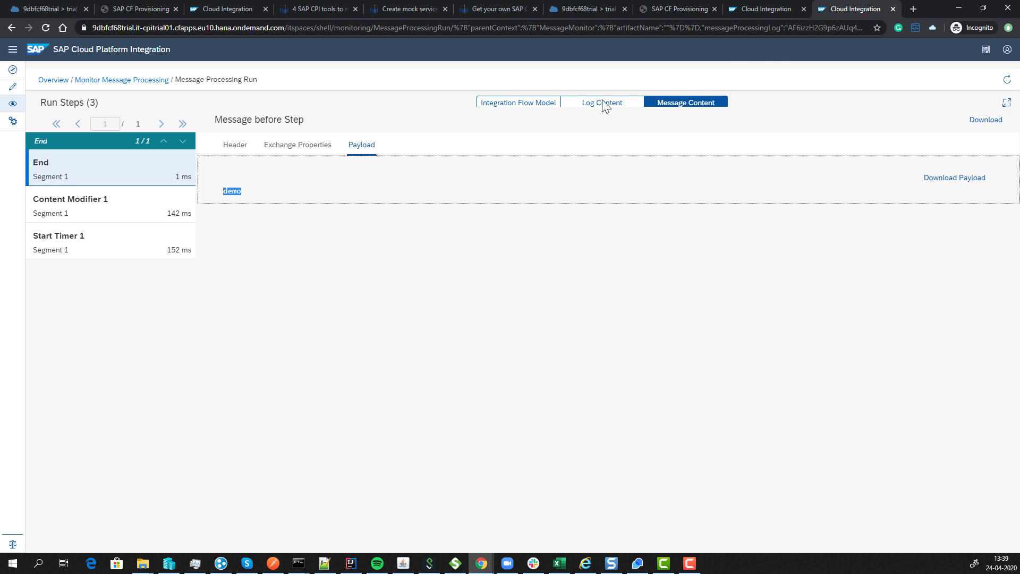
pyautogui.click(151, 81)
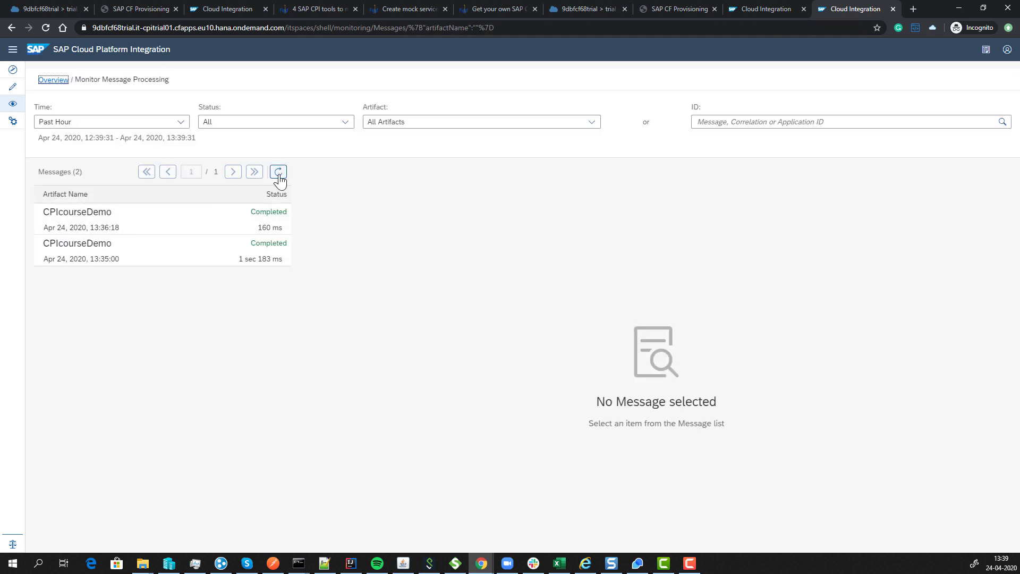
pyautogui.click(278, 173)
pyautogui.click(257, 225)
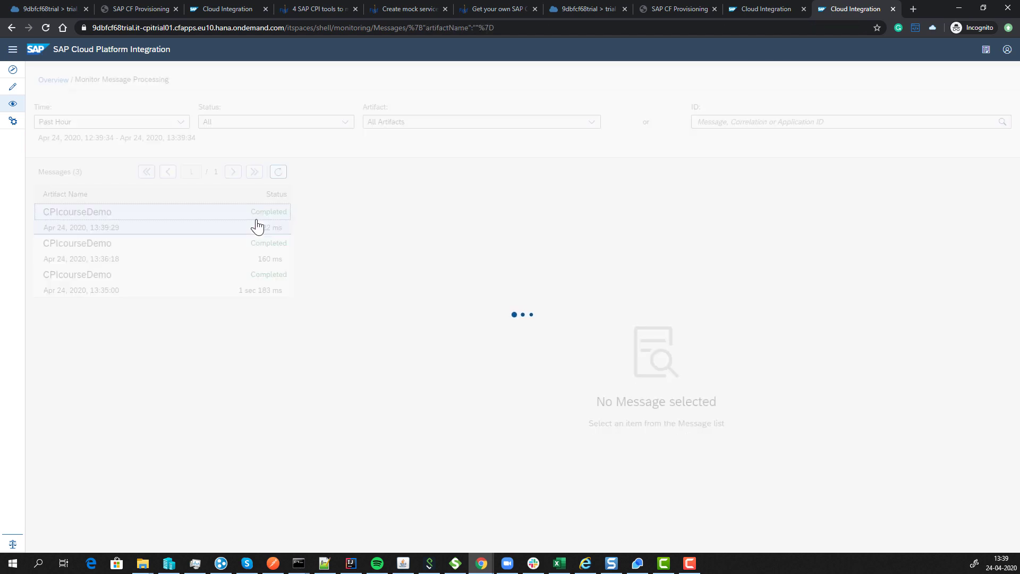
pyautogui.click(499, 496)
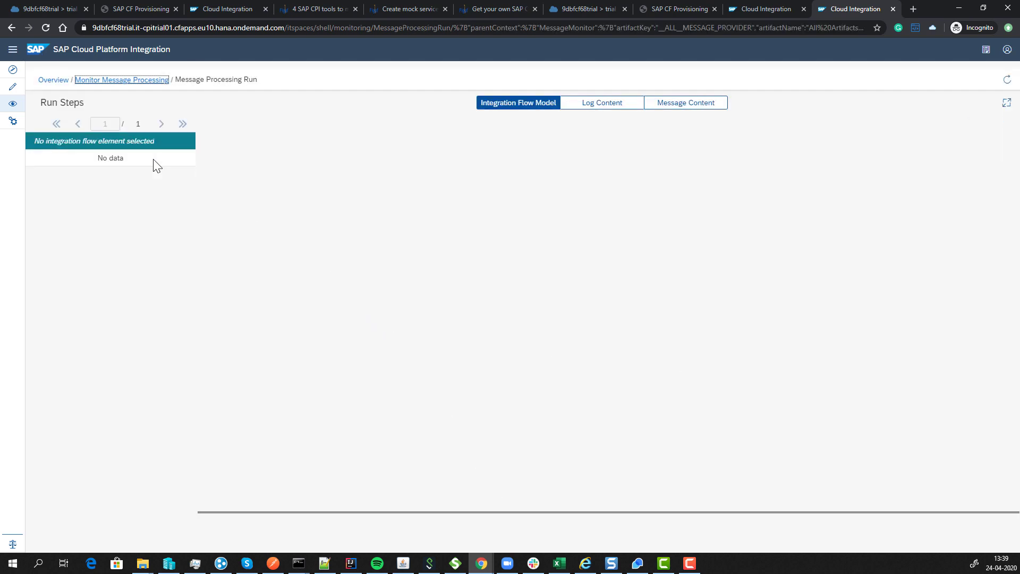
# Step: Examine the payload, header and exchange properties of the message before the End step, including the propdemo property
pyautogui.click(676, 103)
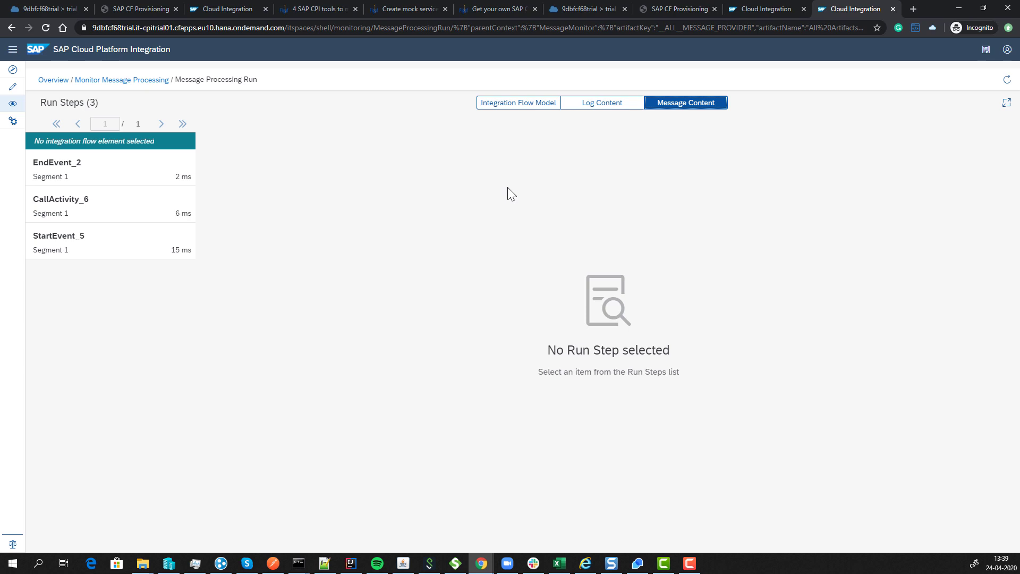
pyautogui.click(164, 177)
pyautogui.click(688, 107)
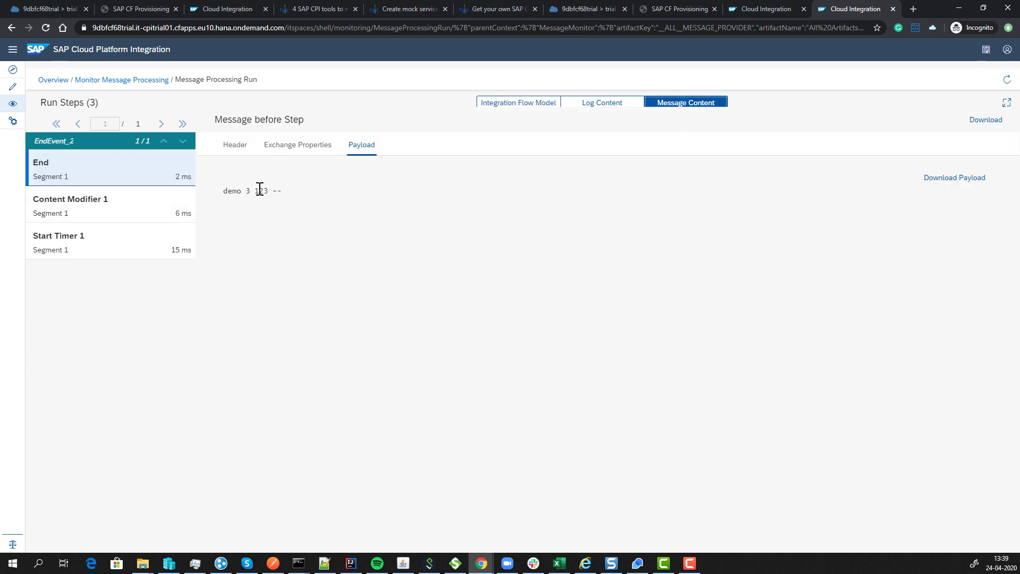
pyautogui.click(234, 150)
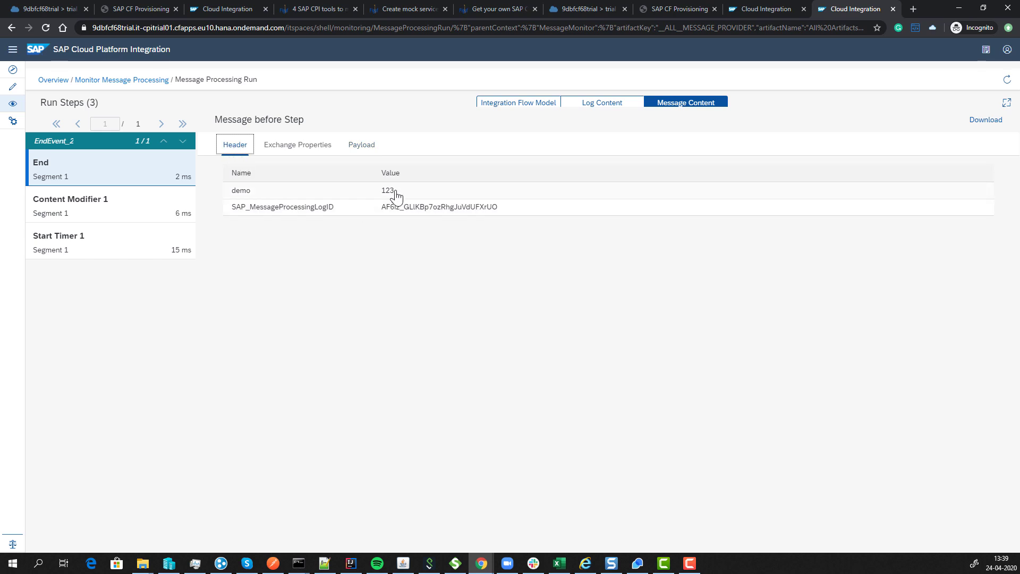
pyautogui.click(297, 145)
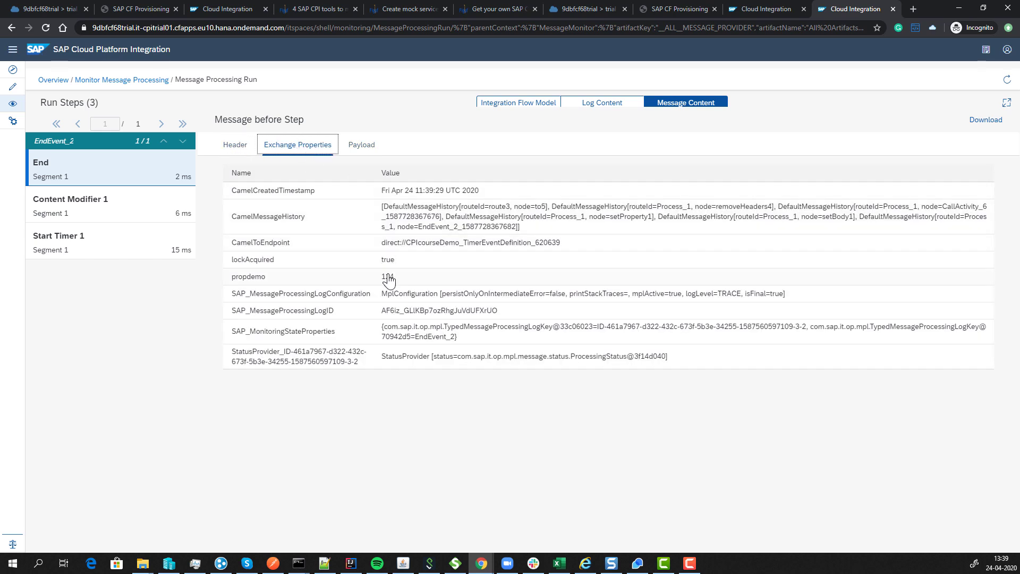
pyautogui.moveTo(395, 276); pyautogui.dragTo(234, 281)
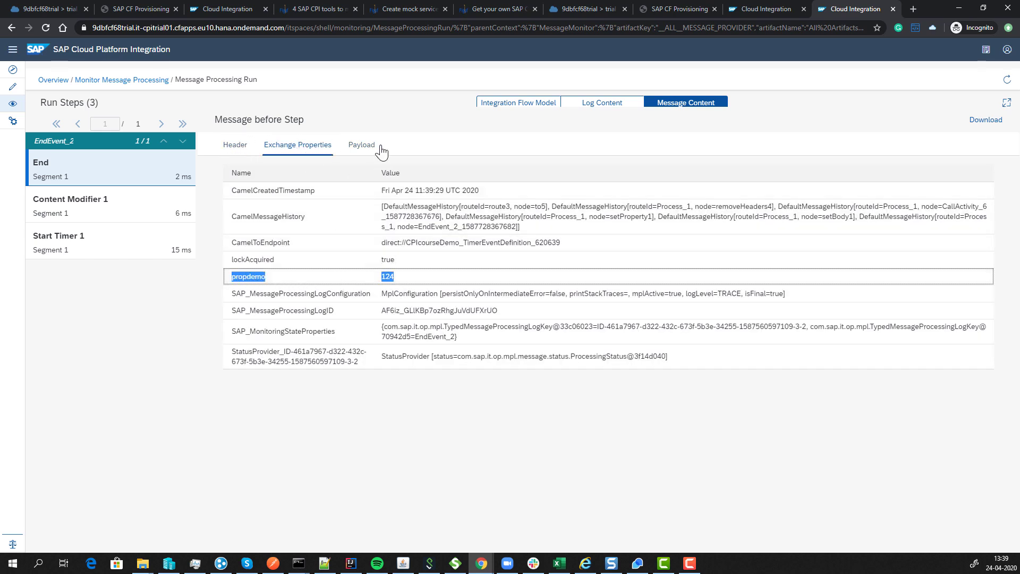
pyautogui.click(360, 144)
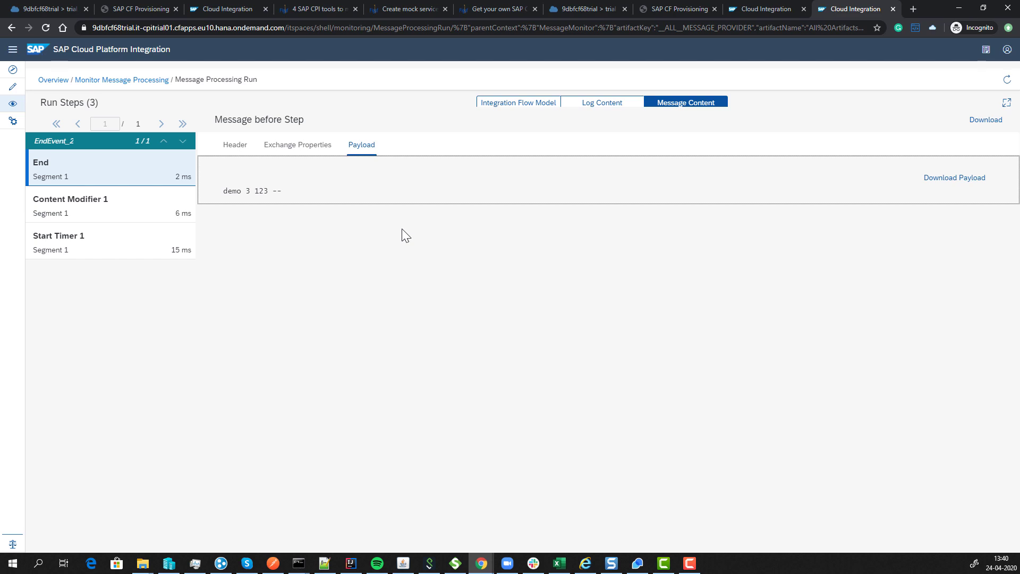
# Step: Close the duplicate trial and provisioning pages, and view the ConVista SAP CPI Helper extension from the article on 4 SAP CPI tools
pyautogui.click(625, 8)
pyautogui.click(625, 8)
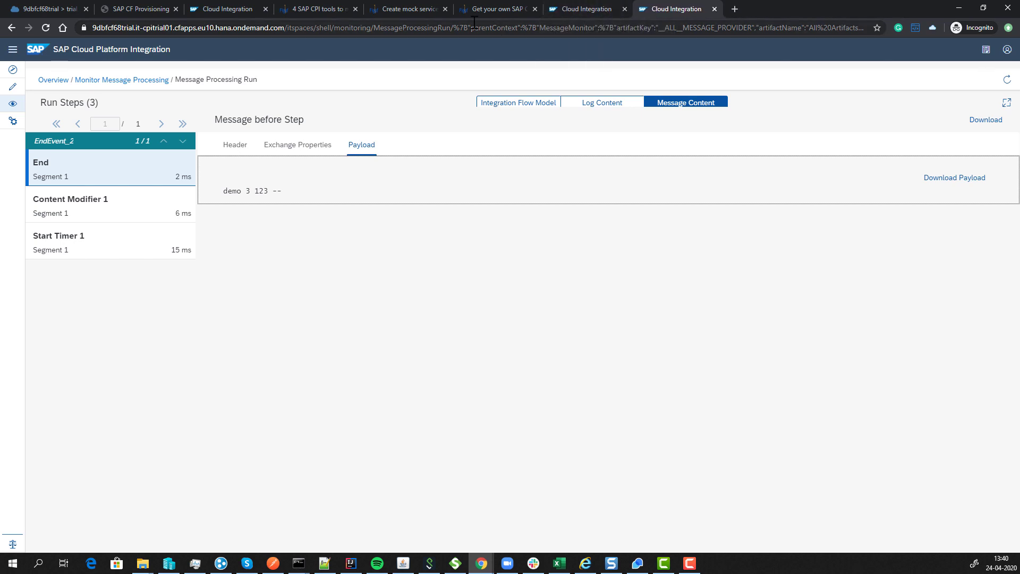
pyautogui.click(321, 9)
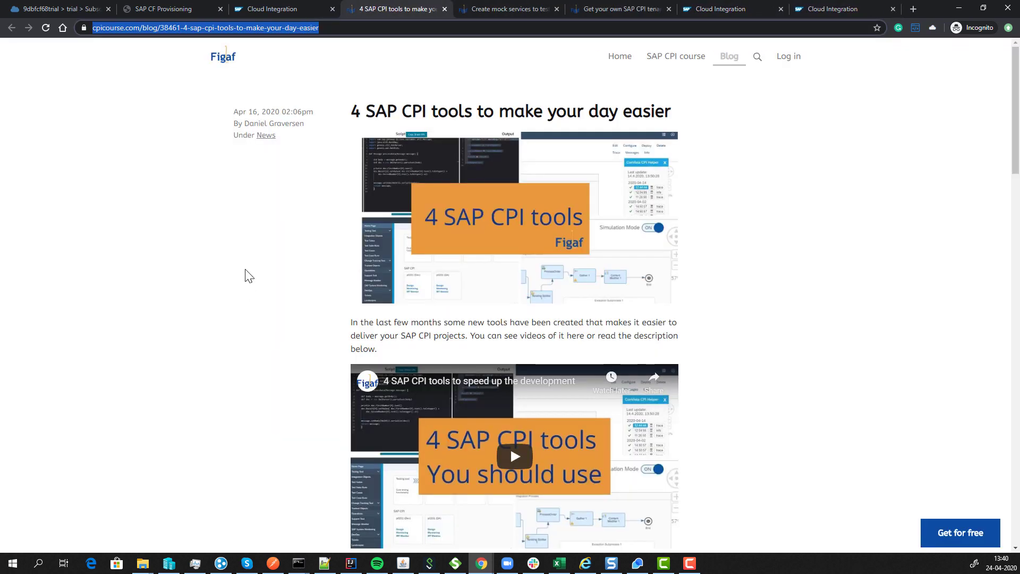
pyautogui.scroll(-2, 248, 273)
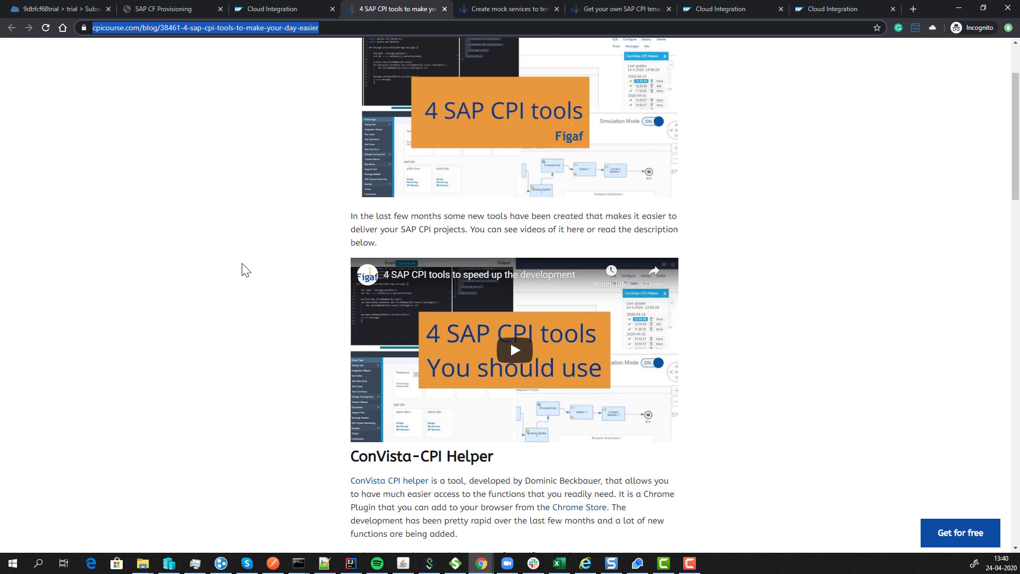
pyautogui.scroll(-2, 269, 375)
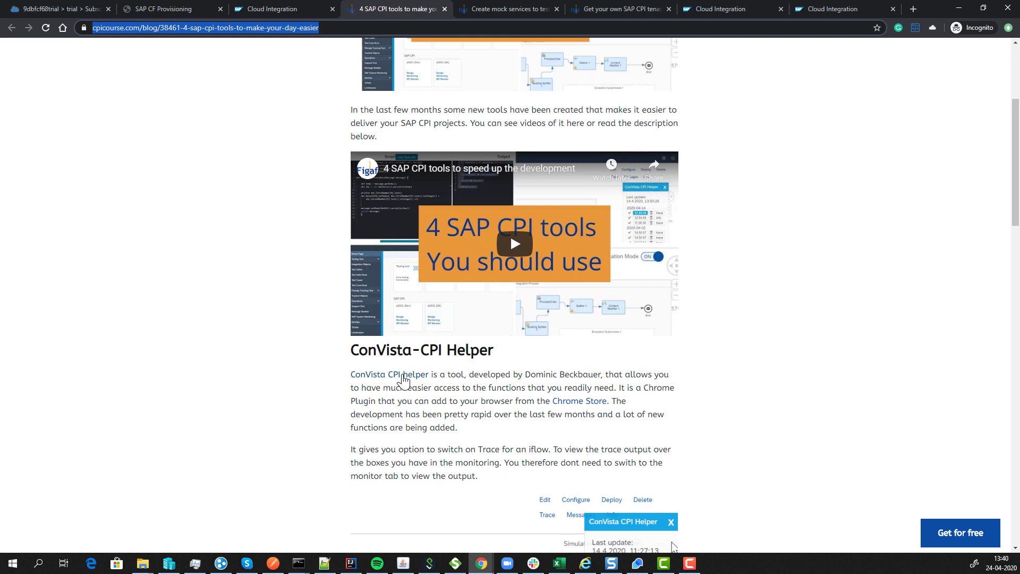
pyautogui.click(575, 407)
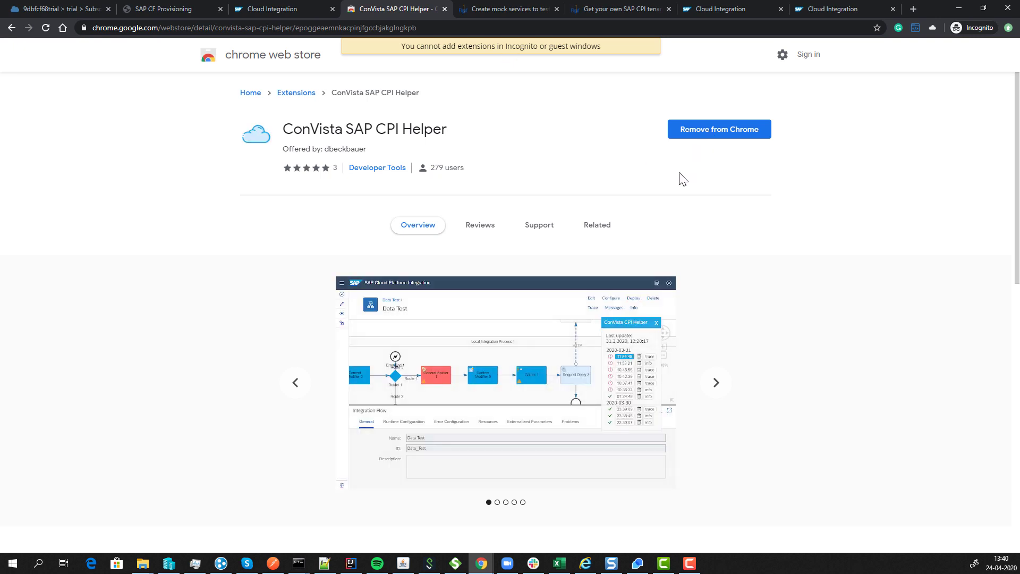
pyautogui.click(444, 9)
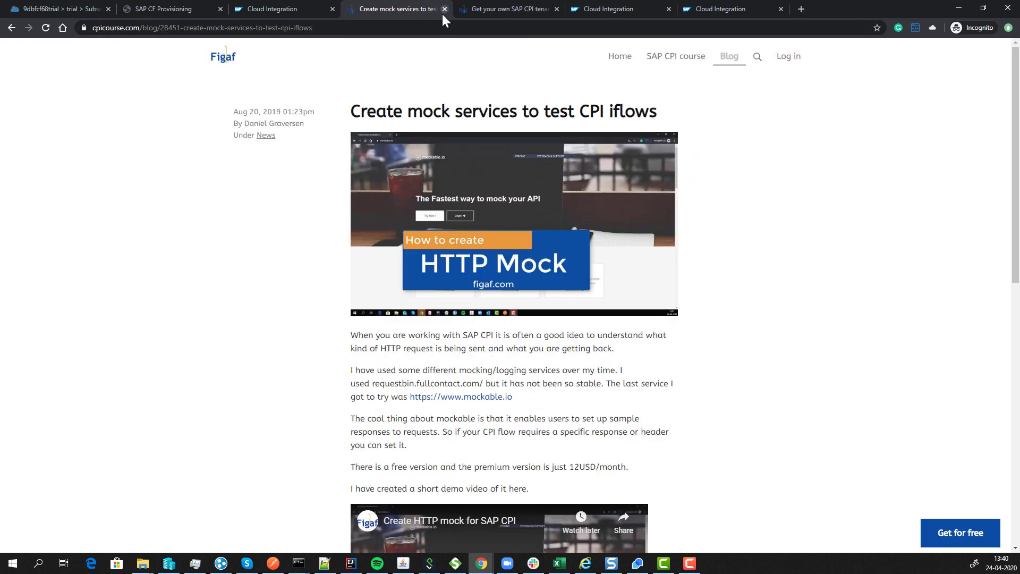
# Step: Return to the CPIcourseDemo flow editor, list its messages in the ConVista CPI Helper and activate tracing
pyautogui.click(707, 12)
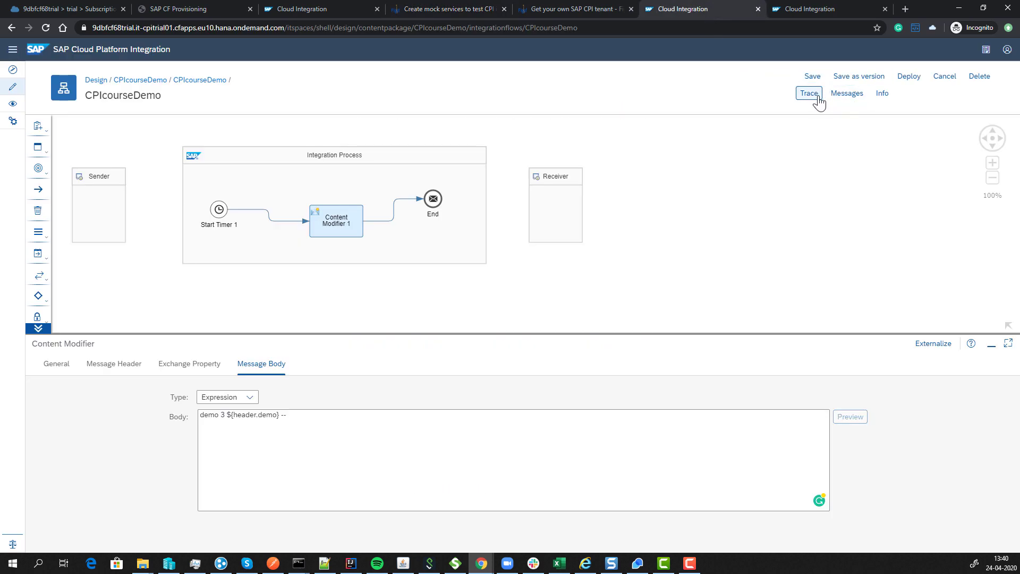
pyautogui.click(853, 95)
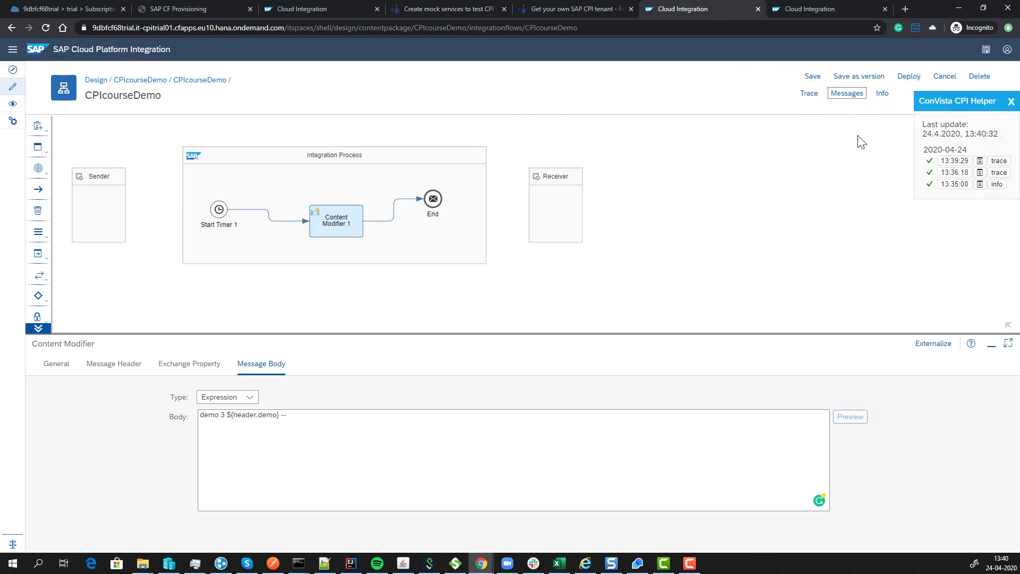
pyautogui.click(882, 94)
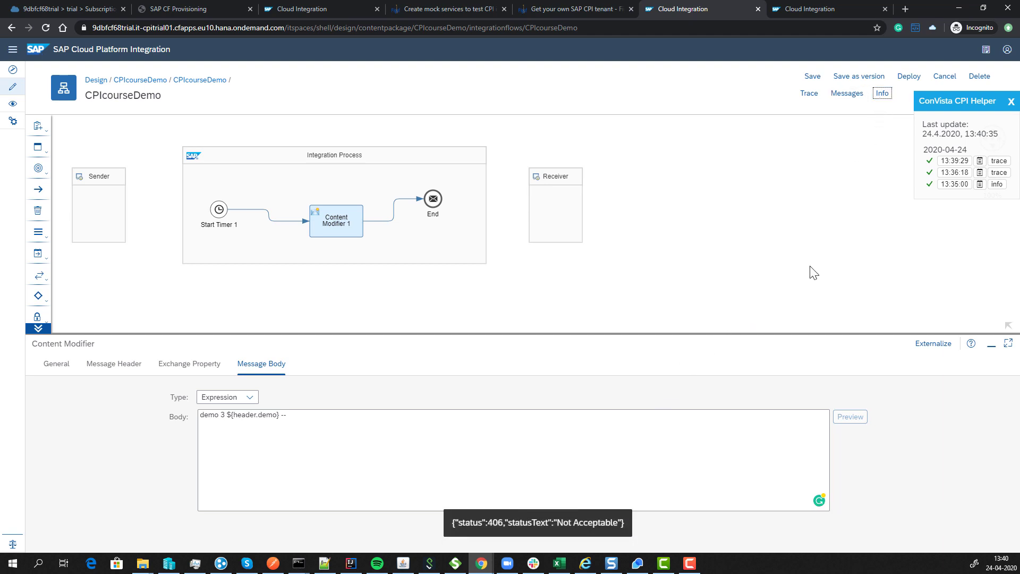
pyautogui.click(812, 101)
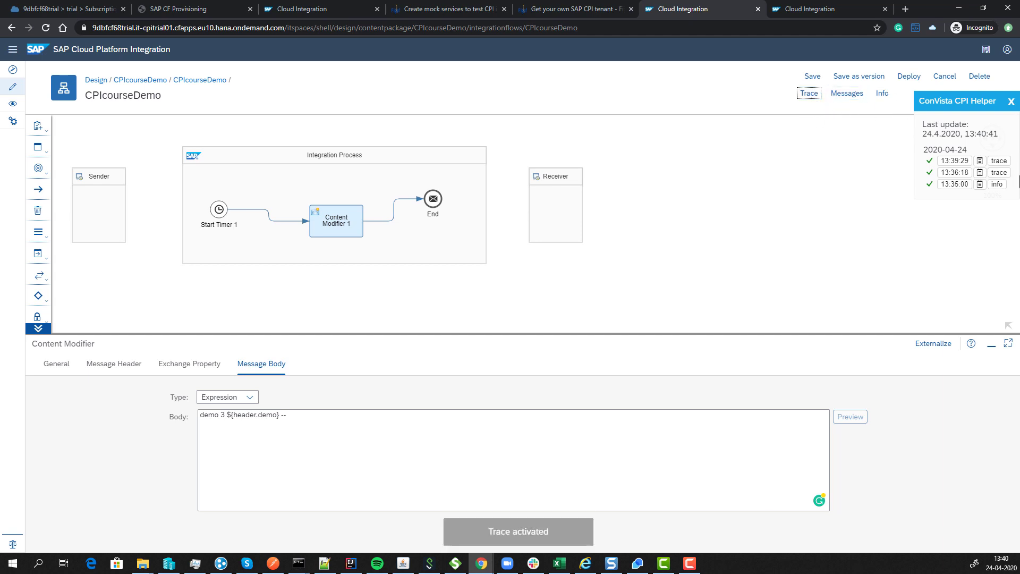
# Step: Activate inline debugging for the newest message and examine the headers, body and log before the Content Modifier 1 step
pyautogui.click(954, 160)
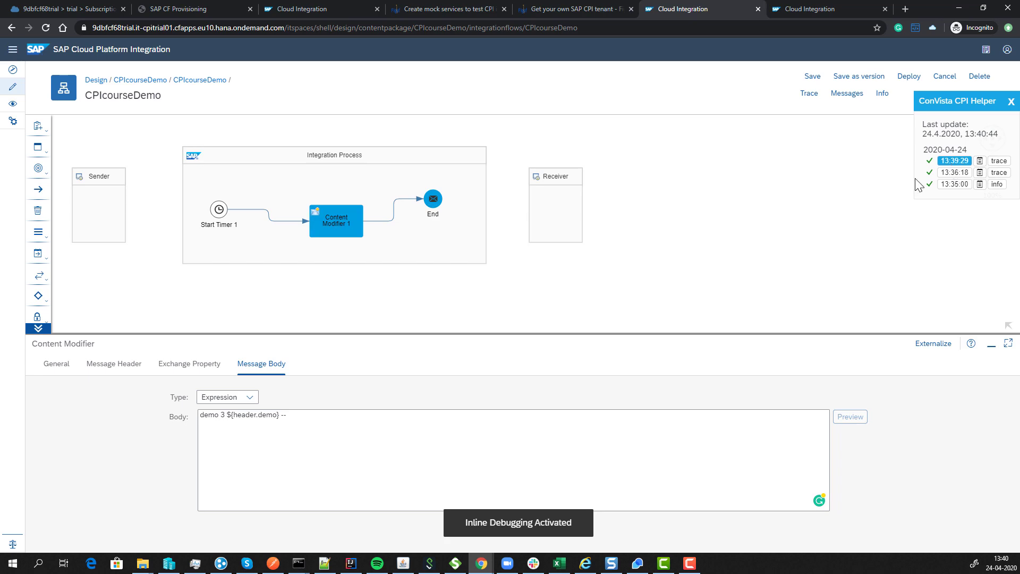
pyautogui.click(347, 226)
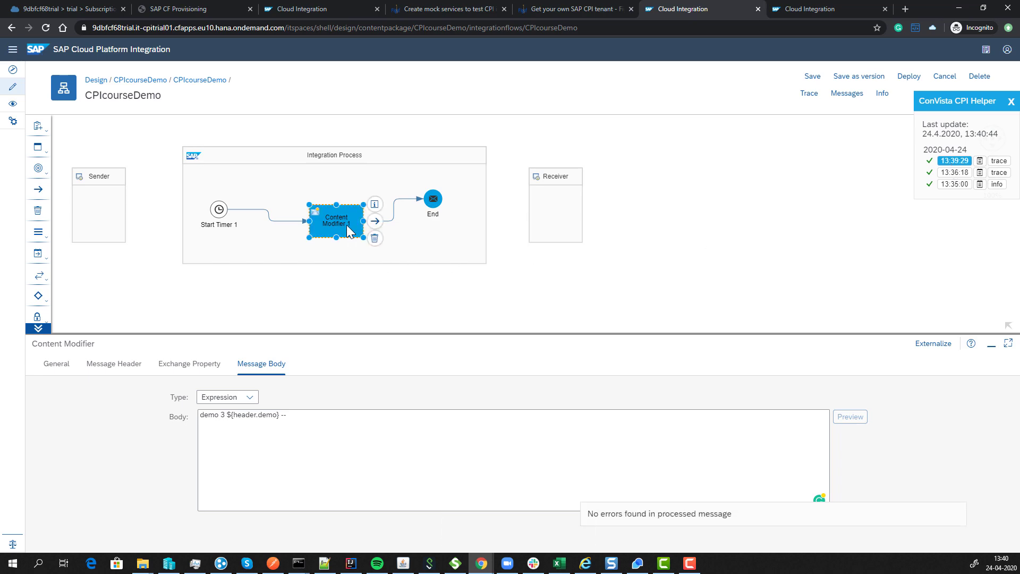
pyautogui.click(205, 142)
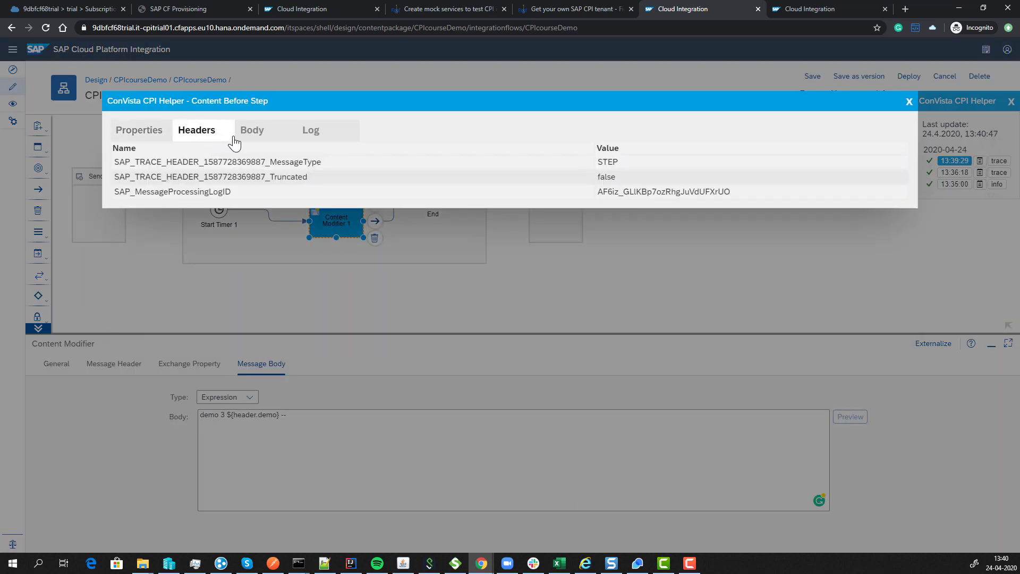
pyautogui.click(249, 137)
pyautogui.click(313, 134)
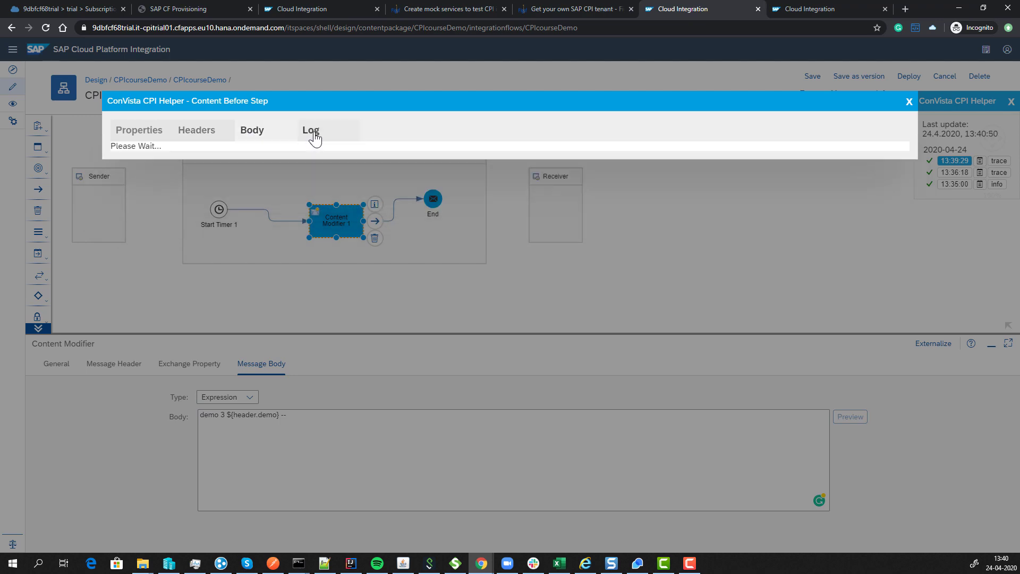
pyautogui.click(908, 102)
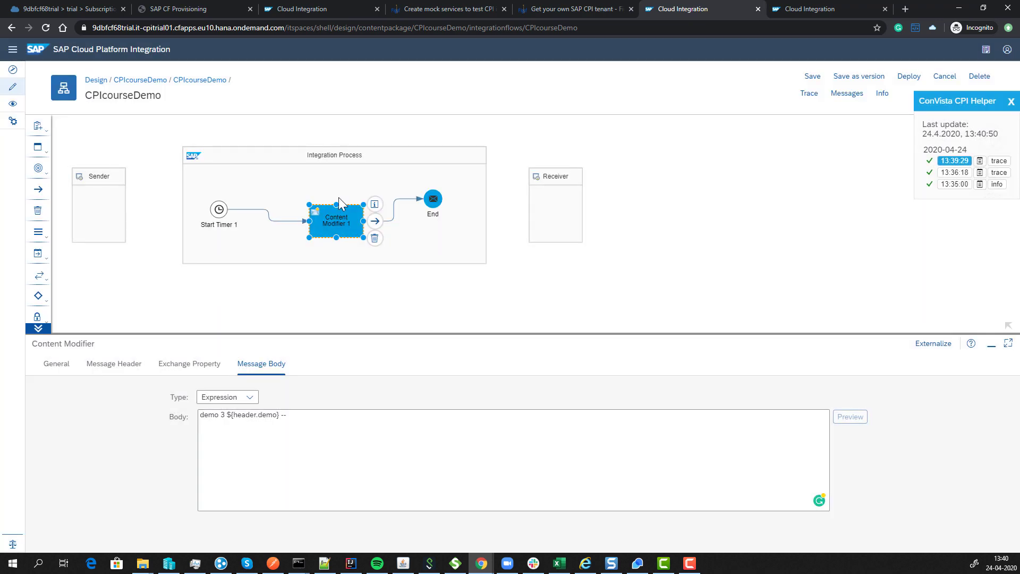
# Step: Examine the body, headers and properties of the message before the End step
pyautogui.click(435, 208)
pyautogui.click(270, 136)
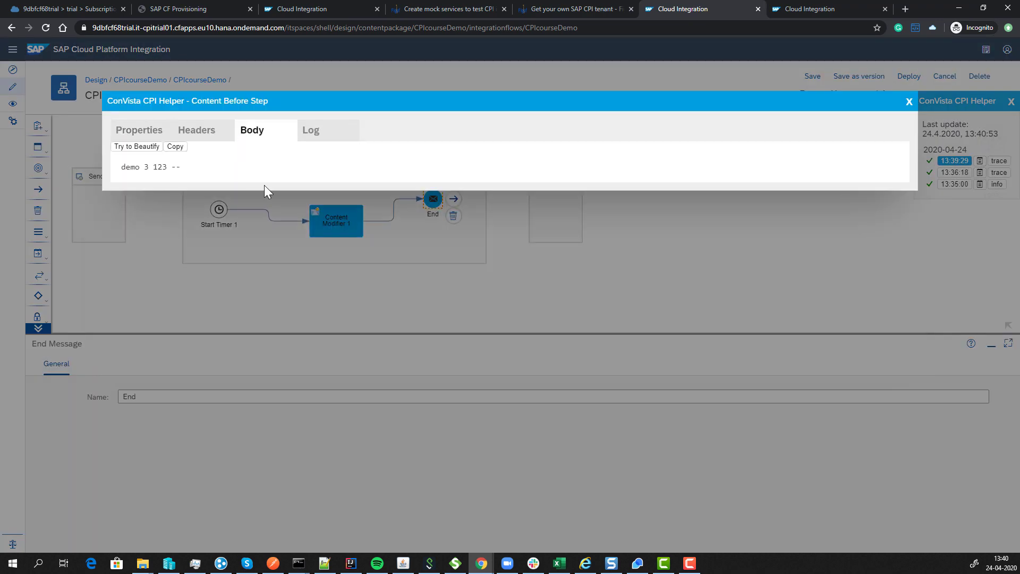
pyautogui.click(194, 130)
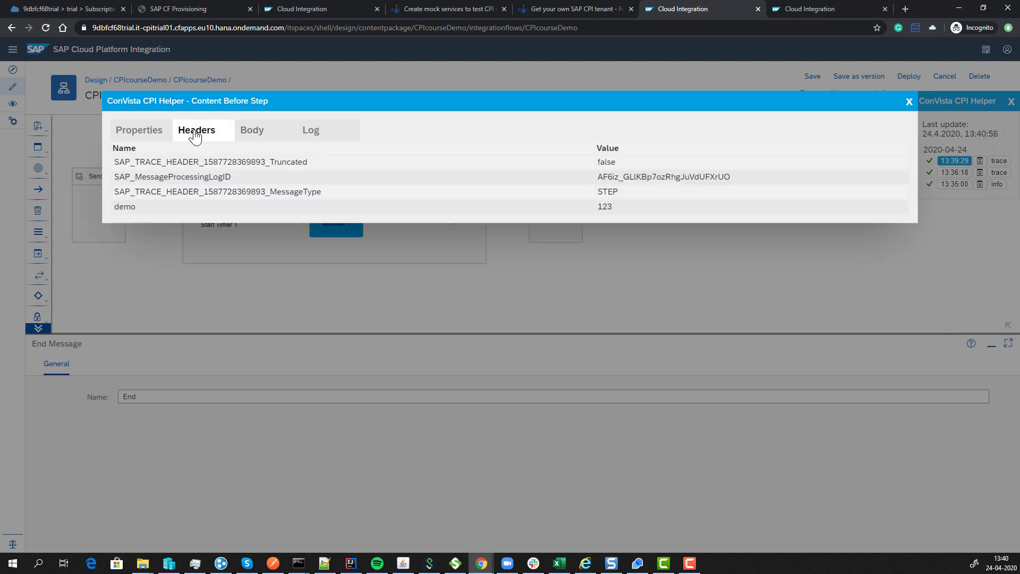
pyautogui.click(147, 136)
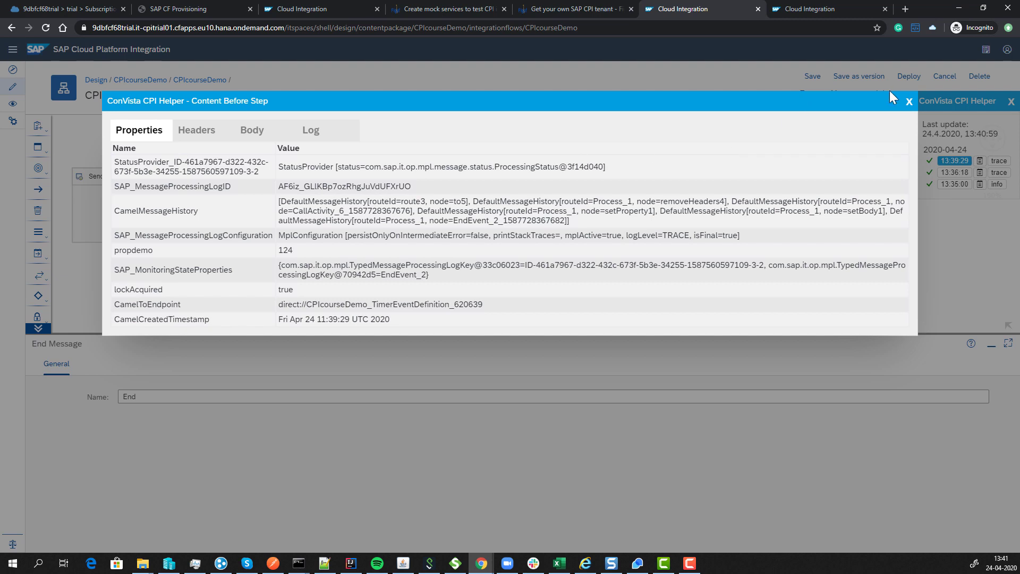
pyautogui.click(908, 102)
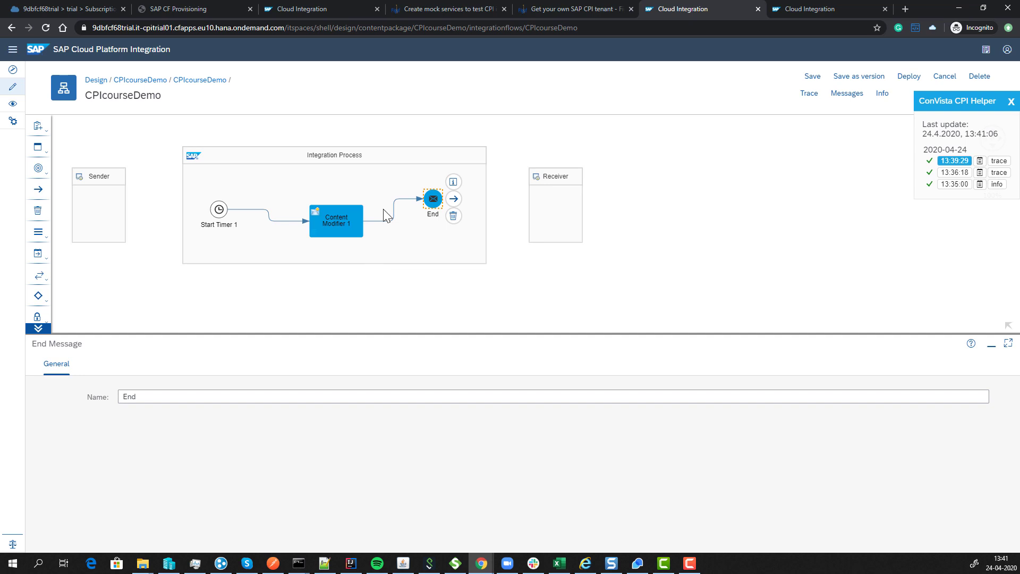
# Step: Open mockable.io from the article on creating mock services and start a temporary trial account, passing the captcha
pyautogui.click(448, 9)
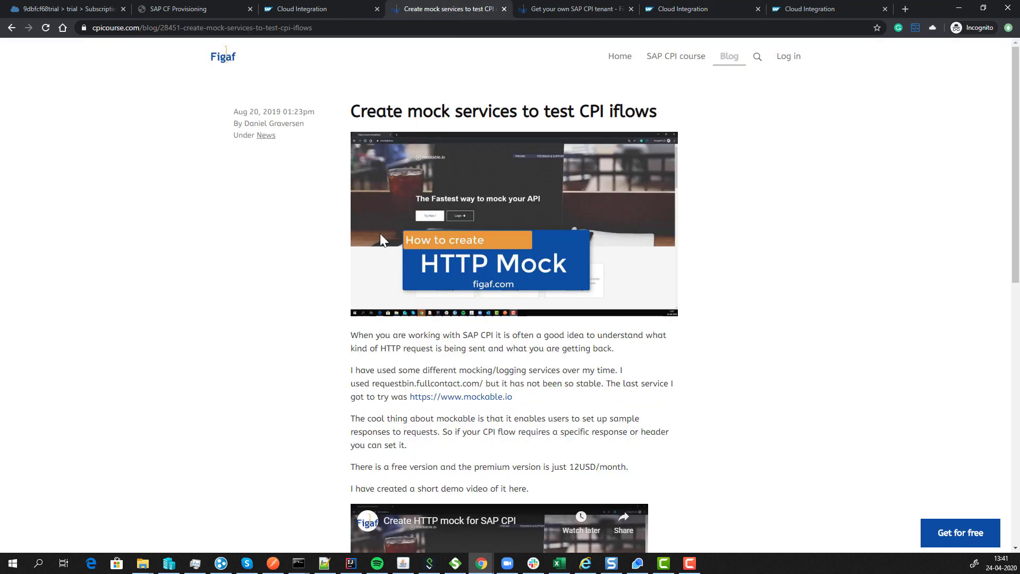
pyautogui.rightClick(481, 406)
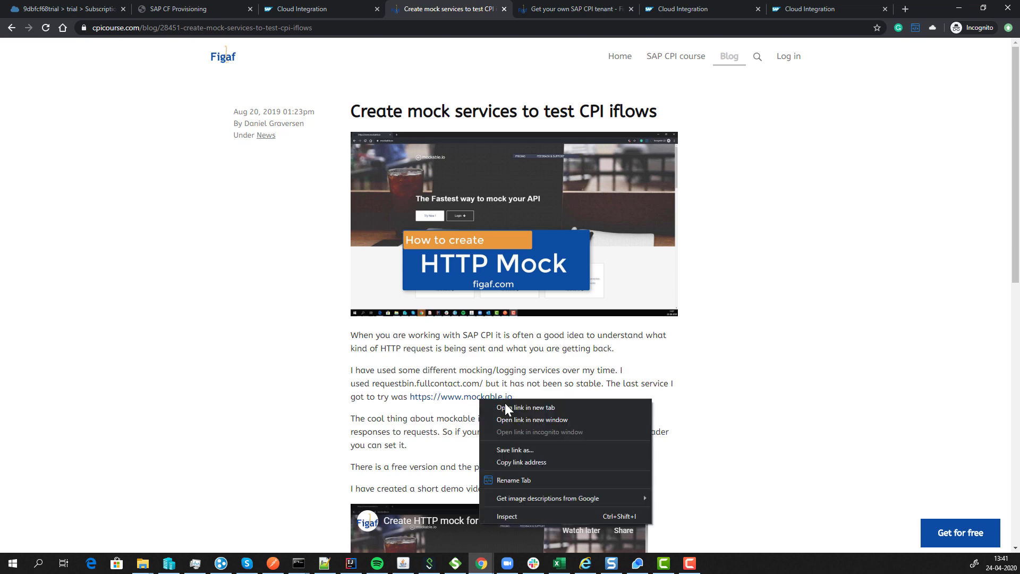
pyautogui.click(504, 405)
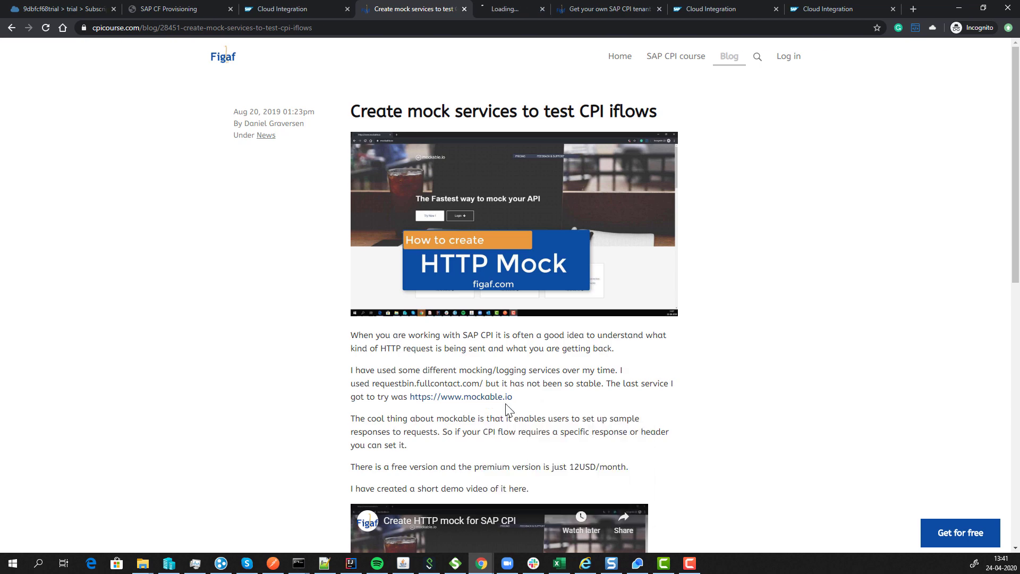
pyautogui.click(488, 8)
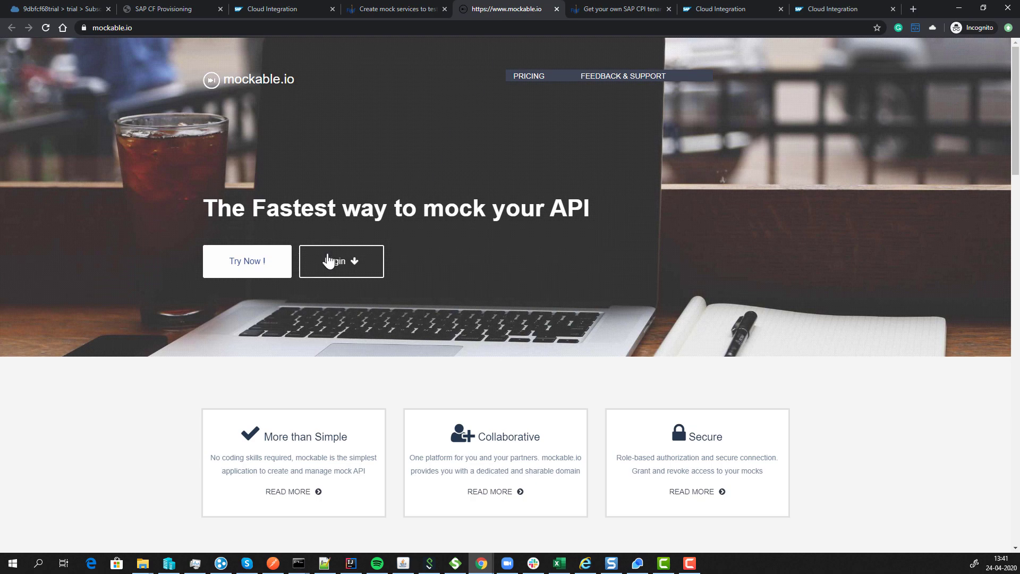
pyautogui.click(256, 272)
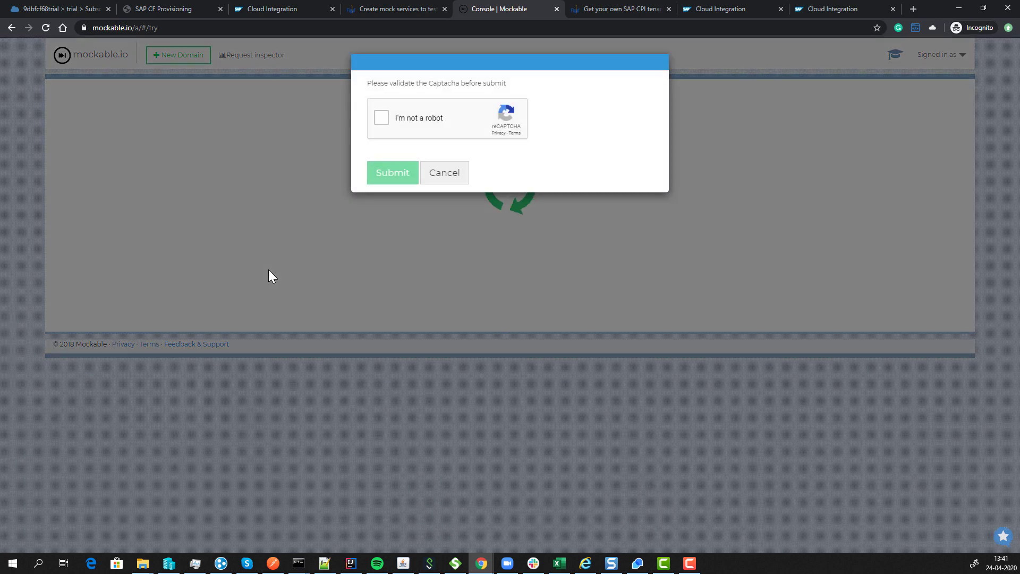
pyautogui.click(381, 124)
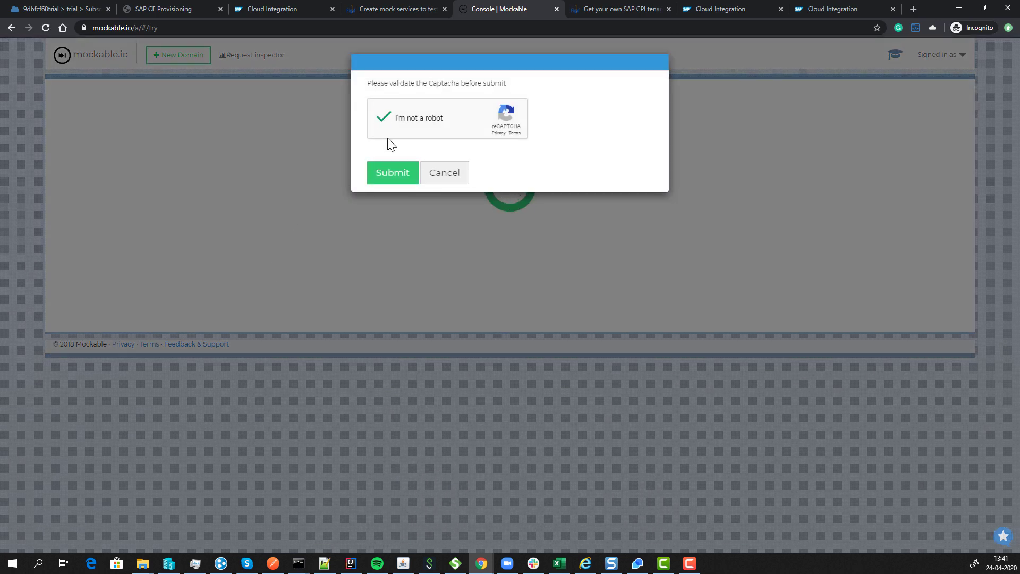
pyautogui.click(390, 175)
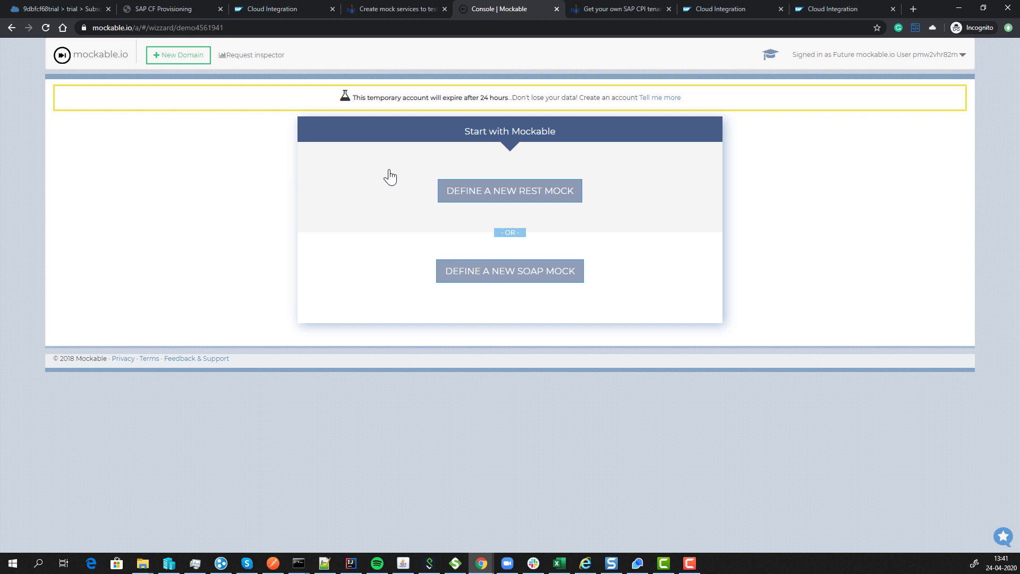
# Step: Define a new REST mock with the path demo and the verb POST
pyautogui.click(488, 196)
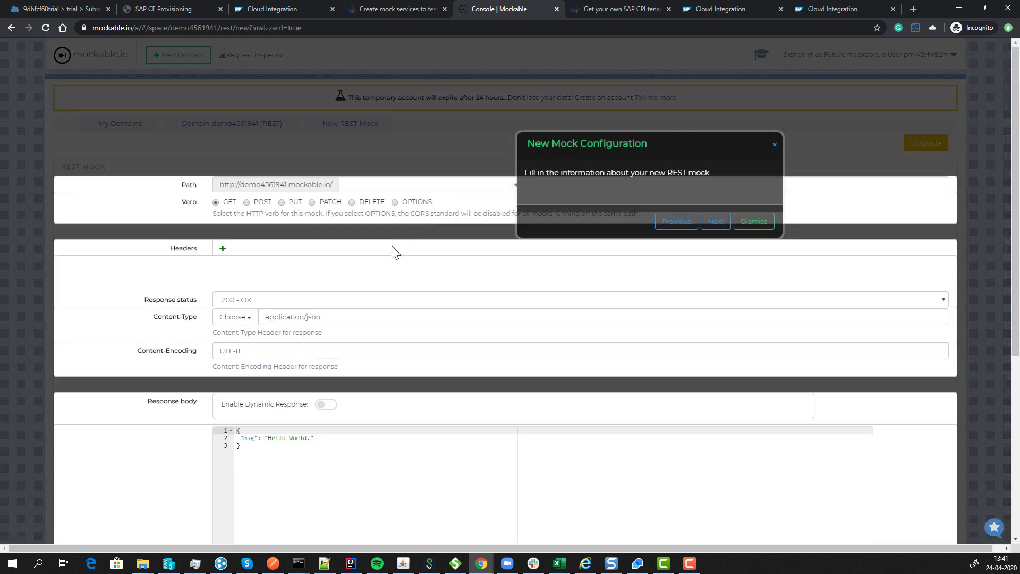
pyautogui.click(752, 228)
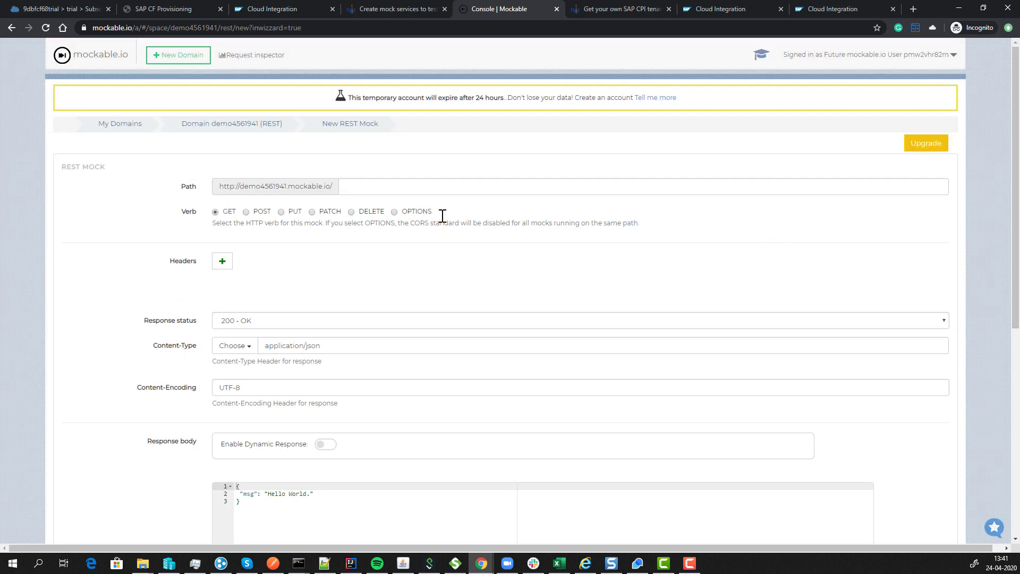
pyautogui.click(422, 190)
pyautogui.write('demo')
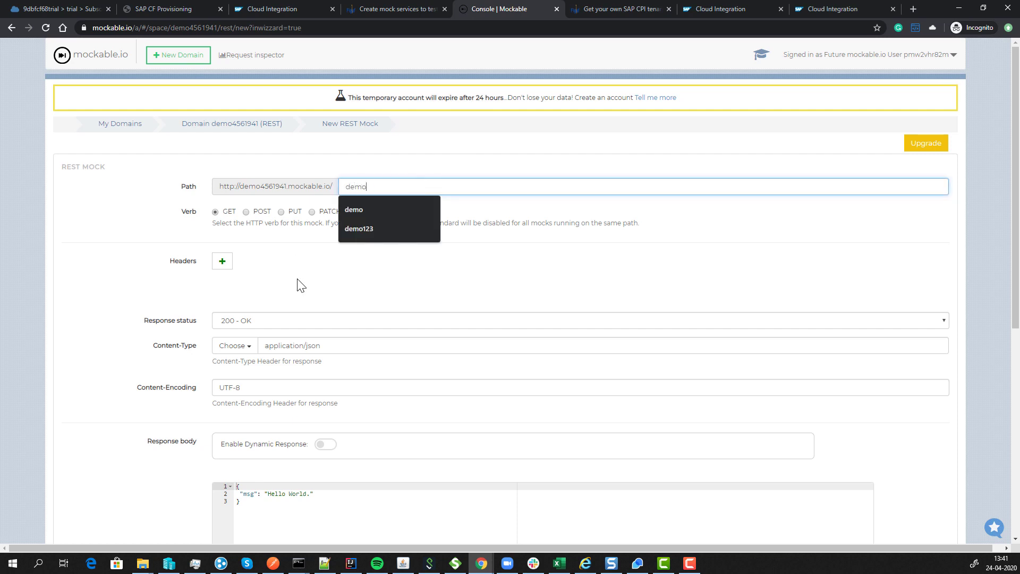
pyautogui.click(245, 211)
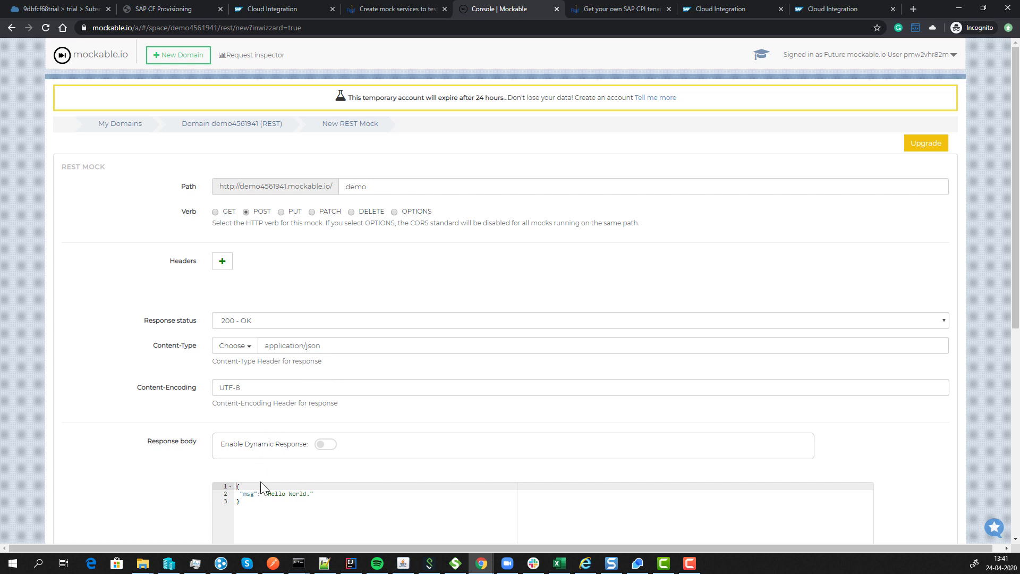
# Step: Add a "responsecode" : "444" entry after the msg line in the response body and save the mock
pyautogui.click(320, 498)
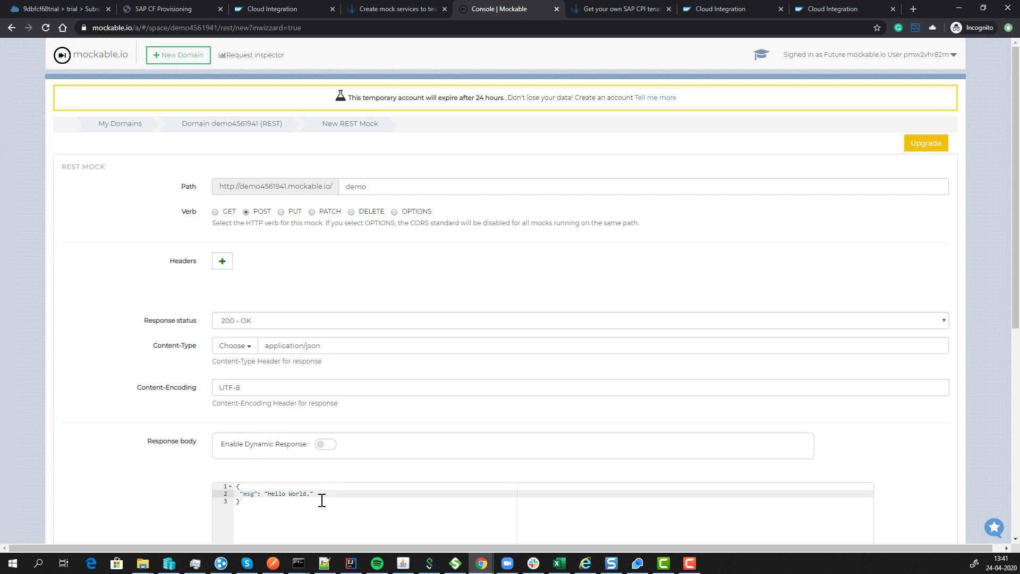
pyautogui.press('Return')
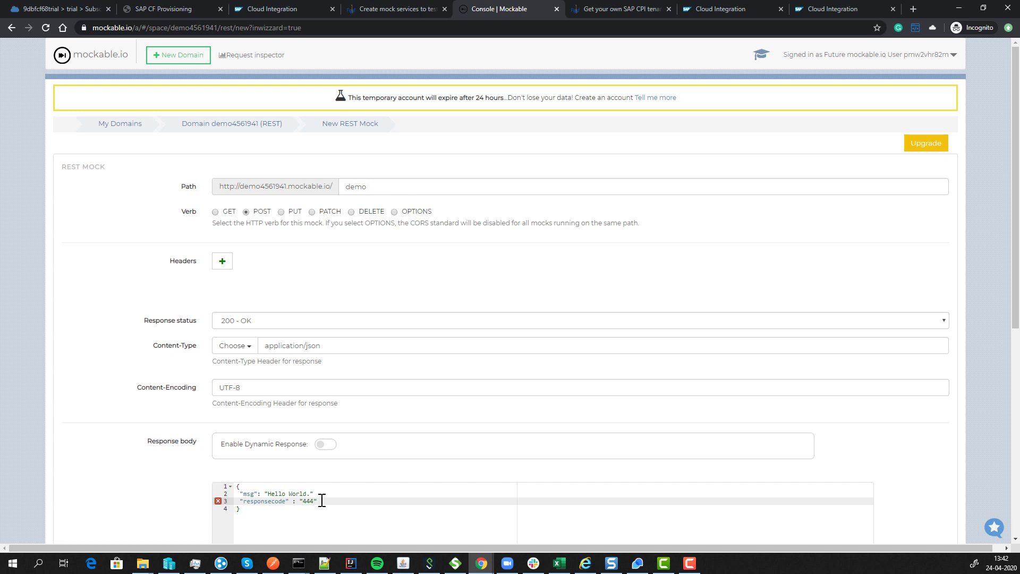
pyautogui.press('Up')
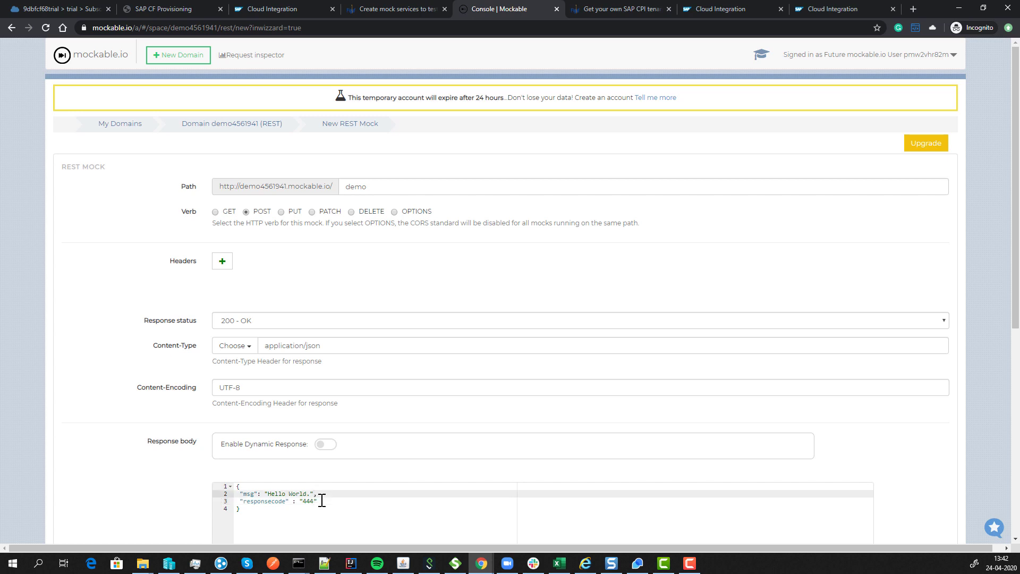
pyautogui.scroll(-7, 324, 503)
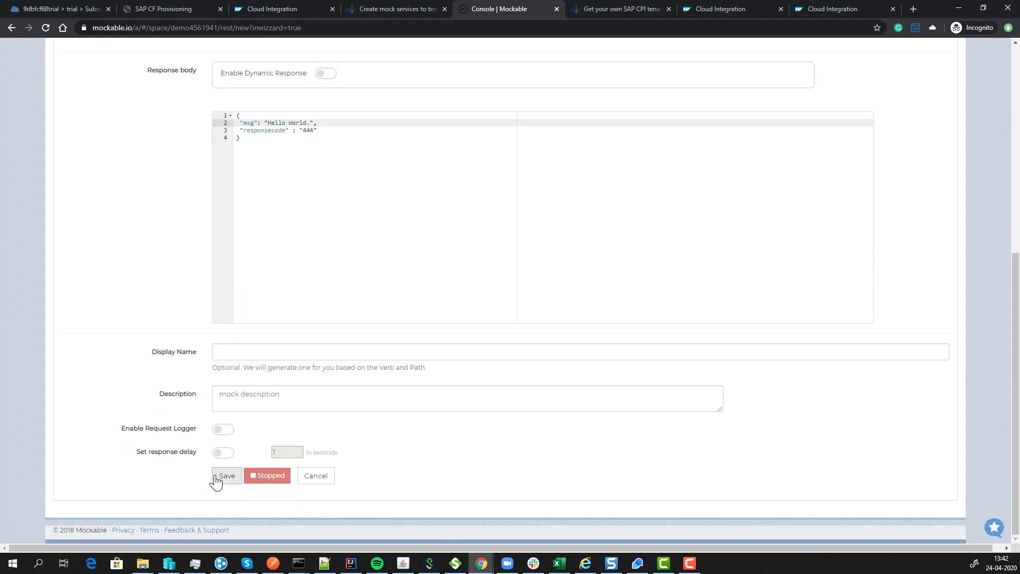
pyautogui.click(216, 482)
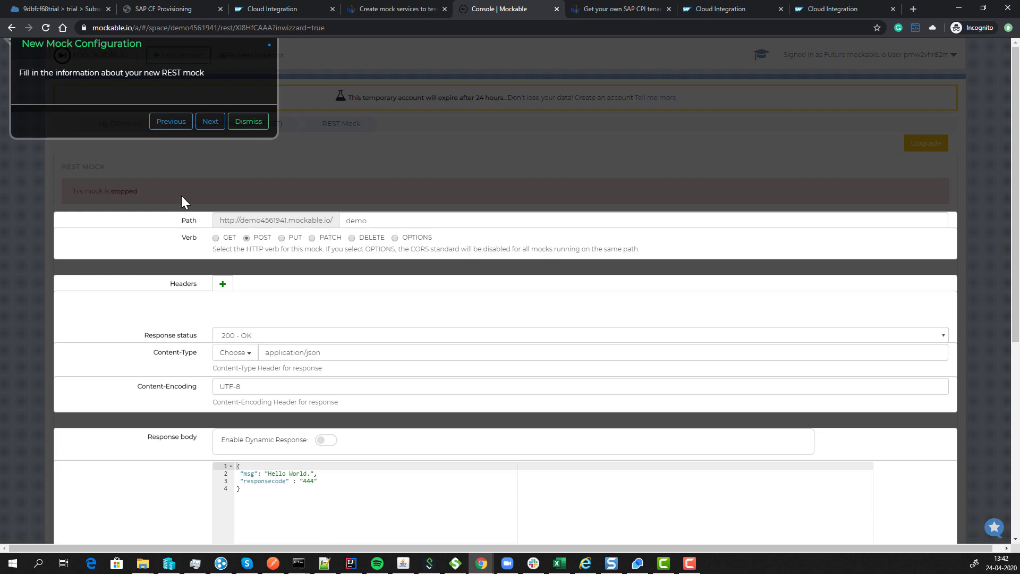
# Step: Start the REST mock with its request logger enabled and save it again
pyautogui.click(247, 122)
pyautogui.scroll(-8, 225, 352)
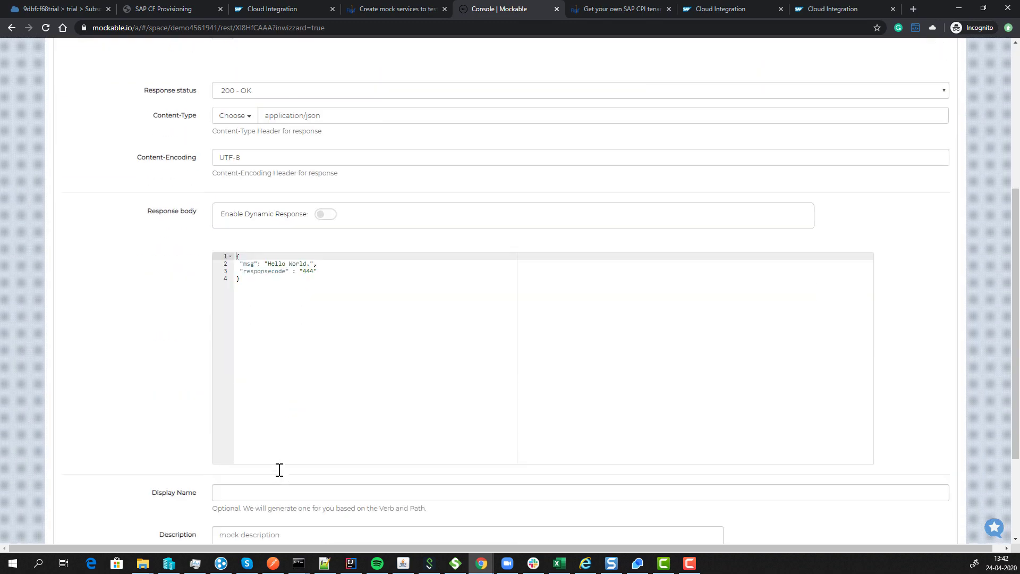
pyautogui.click(264, 477)
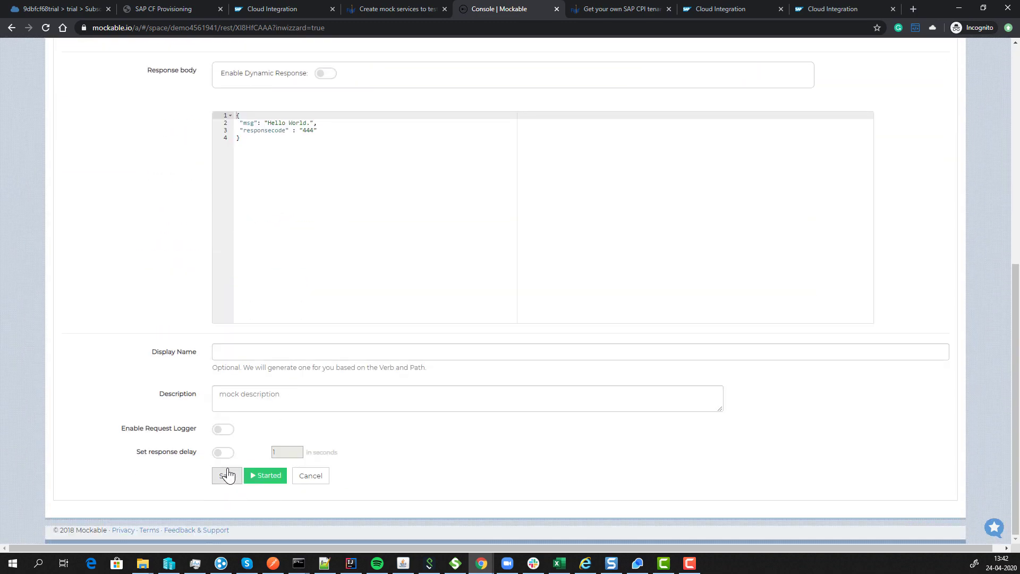
pyautogui.click(216, 430)
pyautogui.click(227, 475)
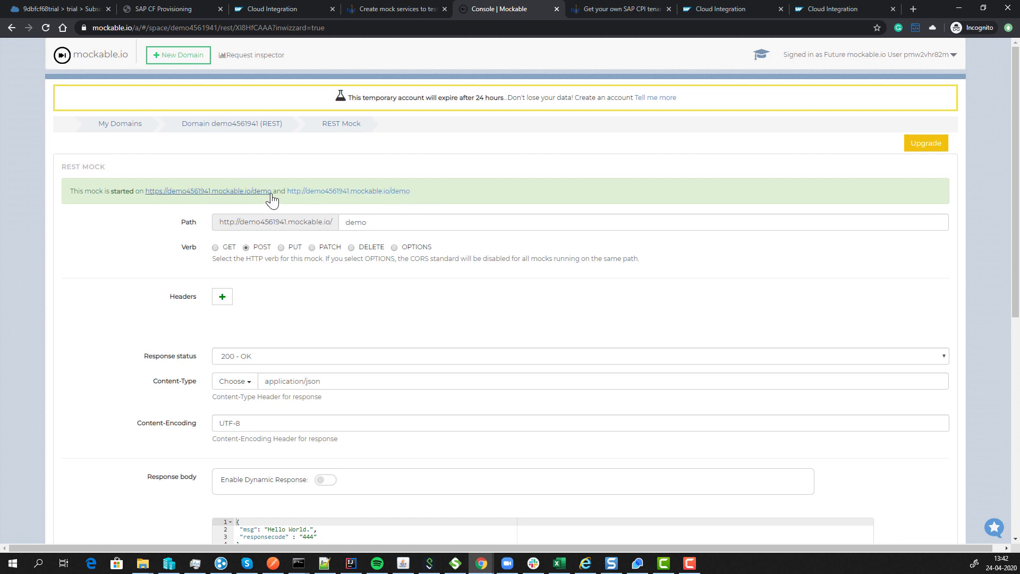
# Step: Copy the started mock's HTTPS address and return to the CPIcourseDemo flow editor
pyautogui.moveTo(272, 191); pyautogui.dragTo(146, 191)
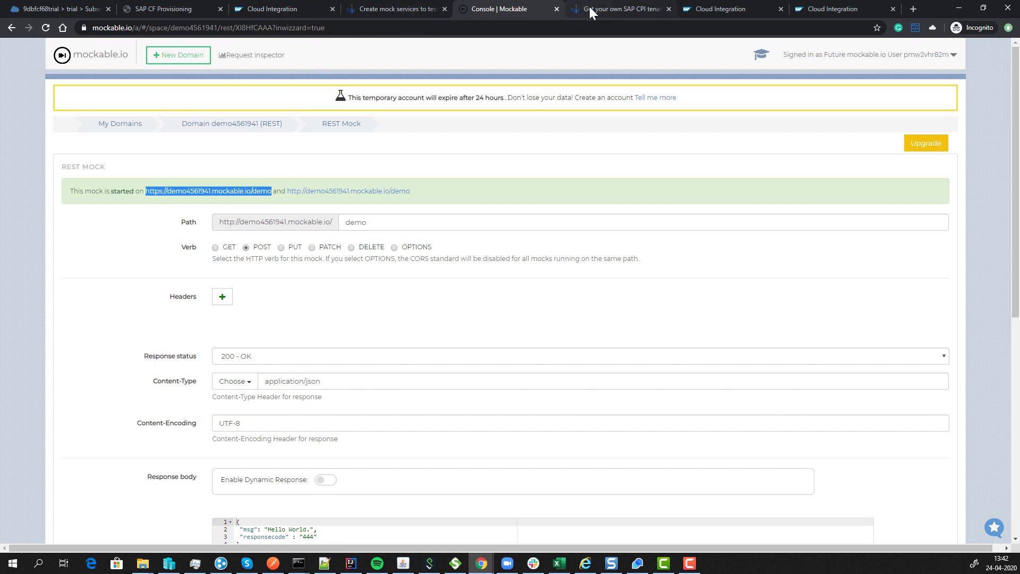
pyautogui.click(688, 9)
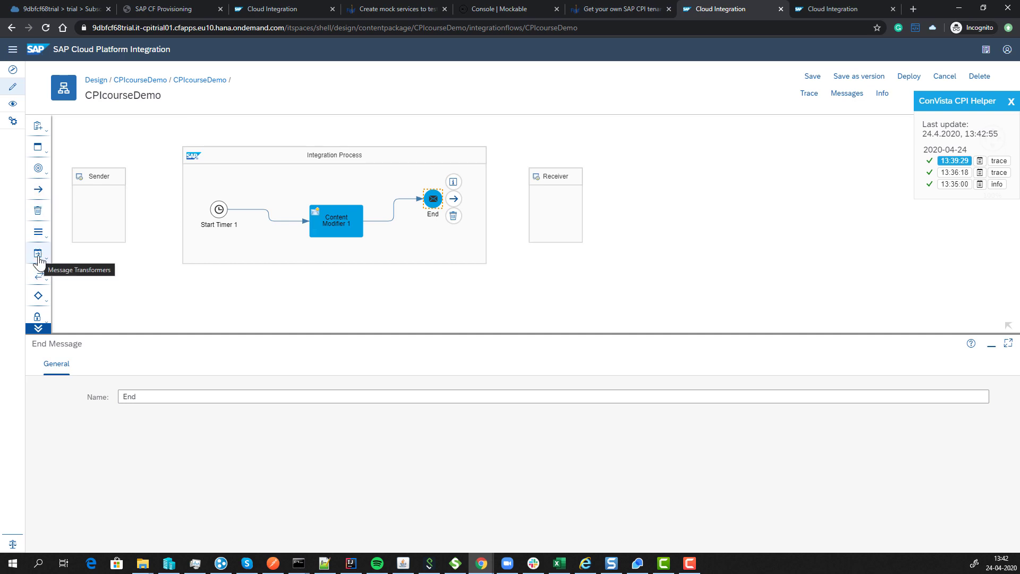
# Step: Move the Receiver below the Integration Process and rename it mockservice
pyautogui.moveTo(558, 174); pyautogui.dragTo(397, 312)
pyautogui.doubleClick(173, 382)
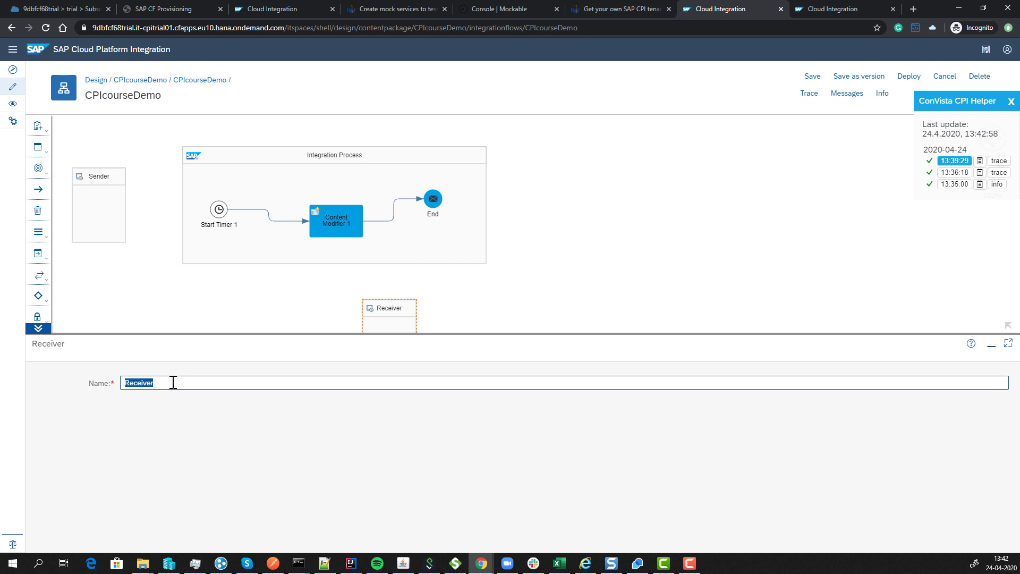
pyautogui.write('mock servic')
pyautogui.press('BackSpace')
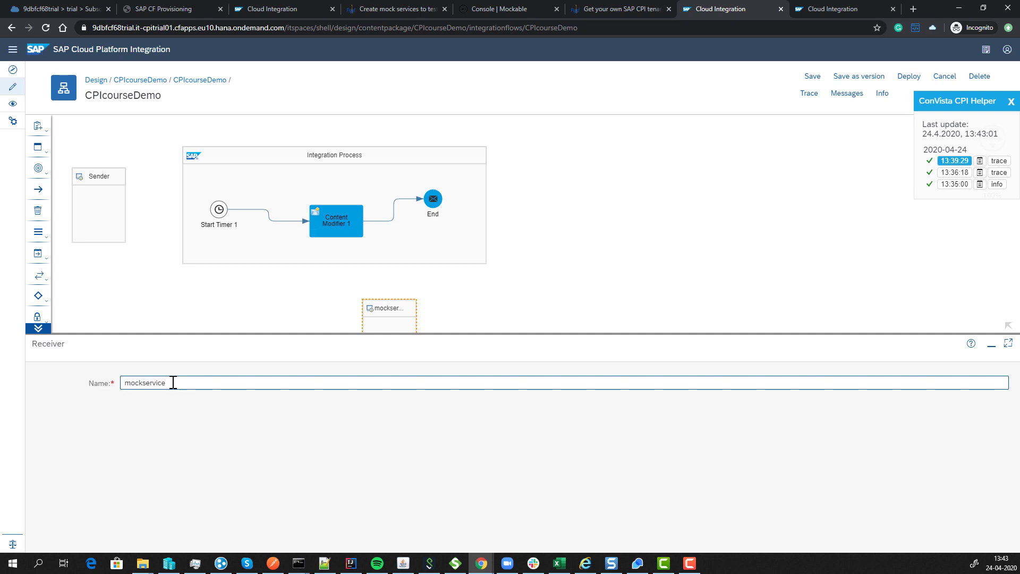
# Step: Insert a Request Reply external call between Content Modifier 1 and the End event
pyautogui.click(42, 260)
pyautogui.click(38, 275)
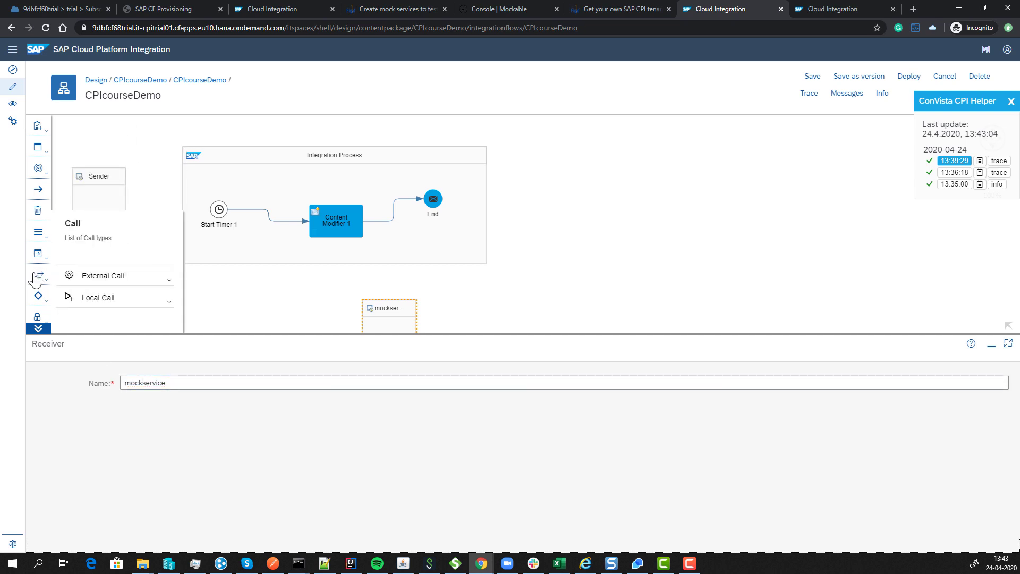
pyautogui.click(72, 282)
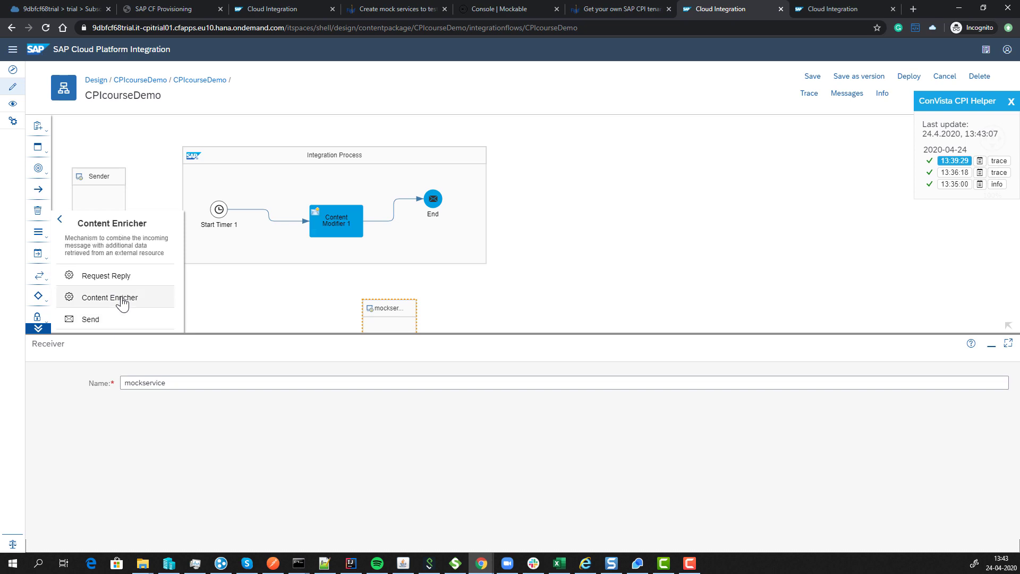
pyautogui.click(131, 277)
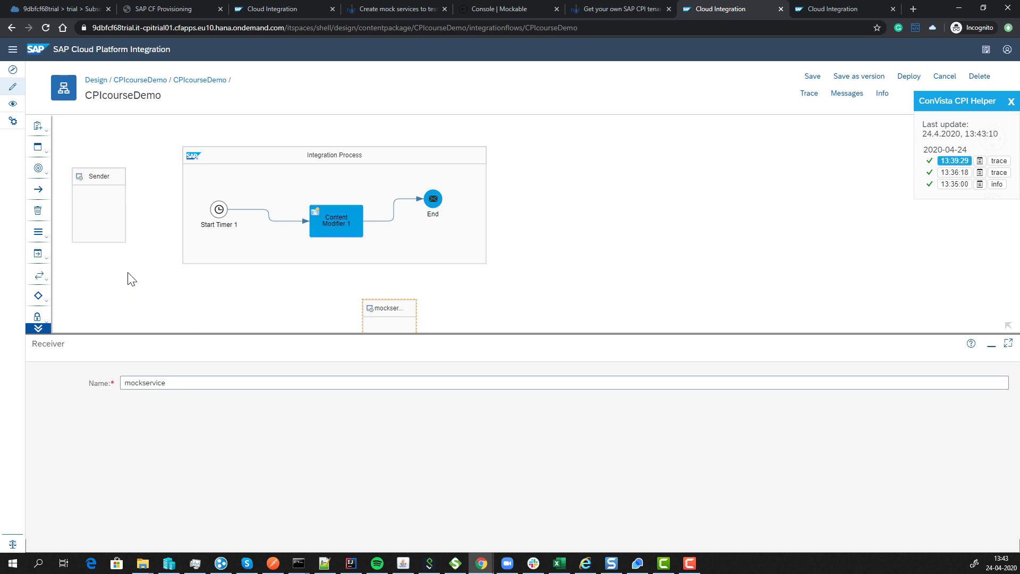
pyautogui.click(393, 228)
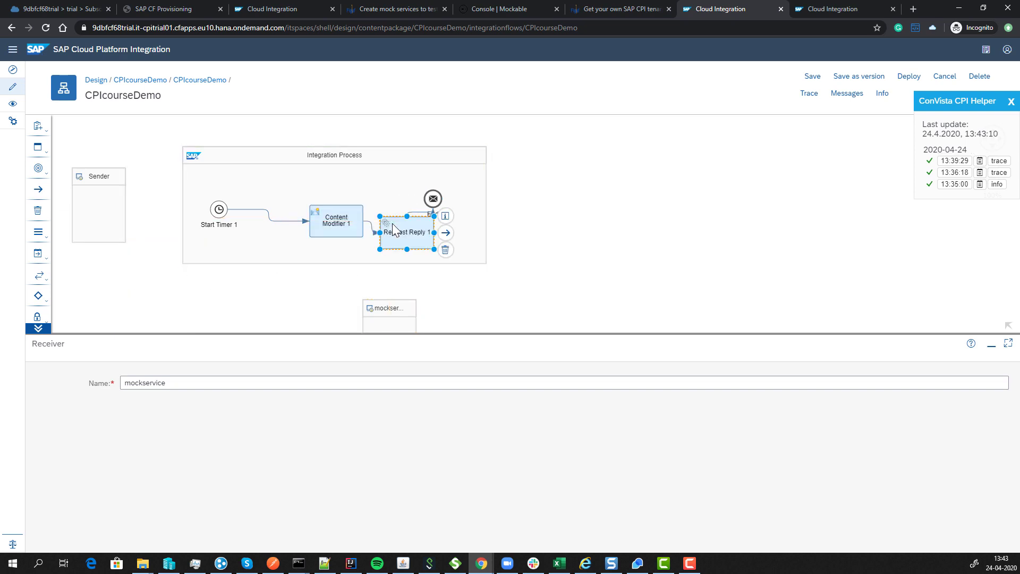
# Step: Widen the Integration Process and move the End event further along toward its far edge
pyautogui.click(485, 207)
pyautogui.moveTo(486, 205); pyautogui.dragTo(685, 215)
pyautogui.moveTo(435, 201); pyautogui.dragTo(633, 212)
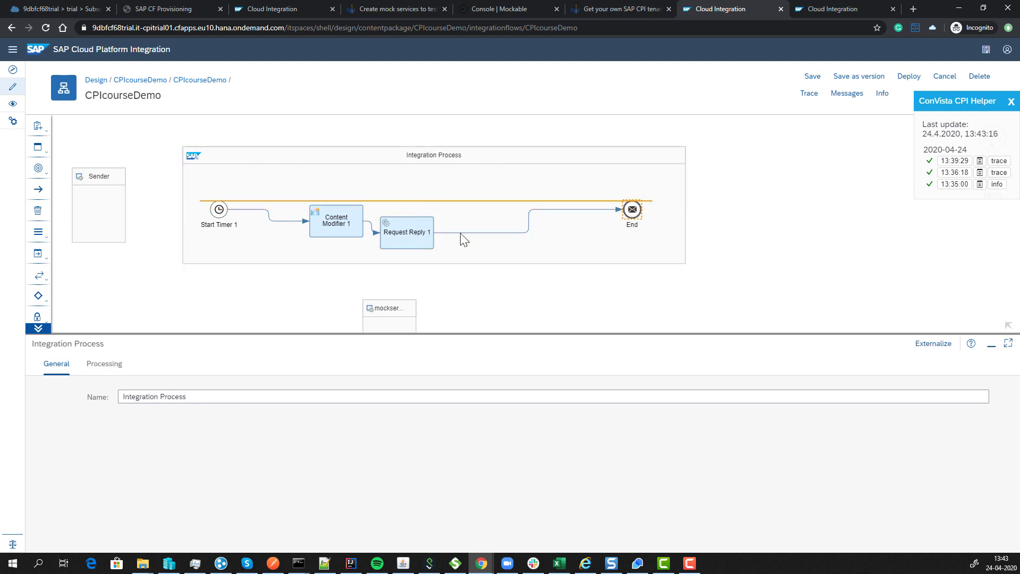
# Step: Reposition the Request Reply step clear of Content Modifier 1 and rename it call service
pyautogui.moveTo(420, 234); pyautogui.dragTo(446, 226)
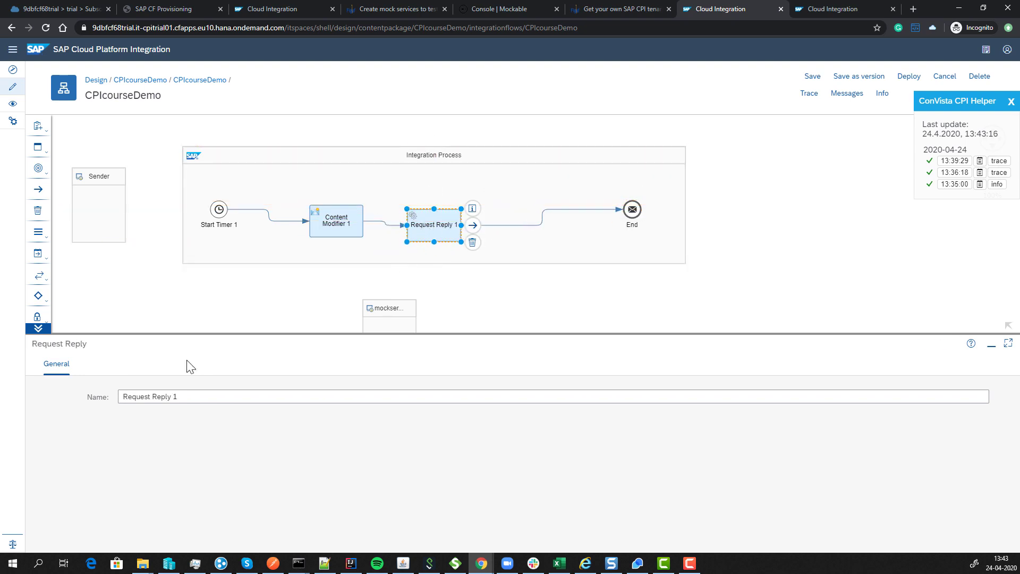
pyautogui.moveTo(195, 397); pyautogui.dragTo(80, 393)
pyautogui.write('call service')
# Step: Connect the call service step to the mockservice receiver using the HTTP adapter
pyautogui.moveTo(507, 232); pyautogui.dragTo(373, 296)
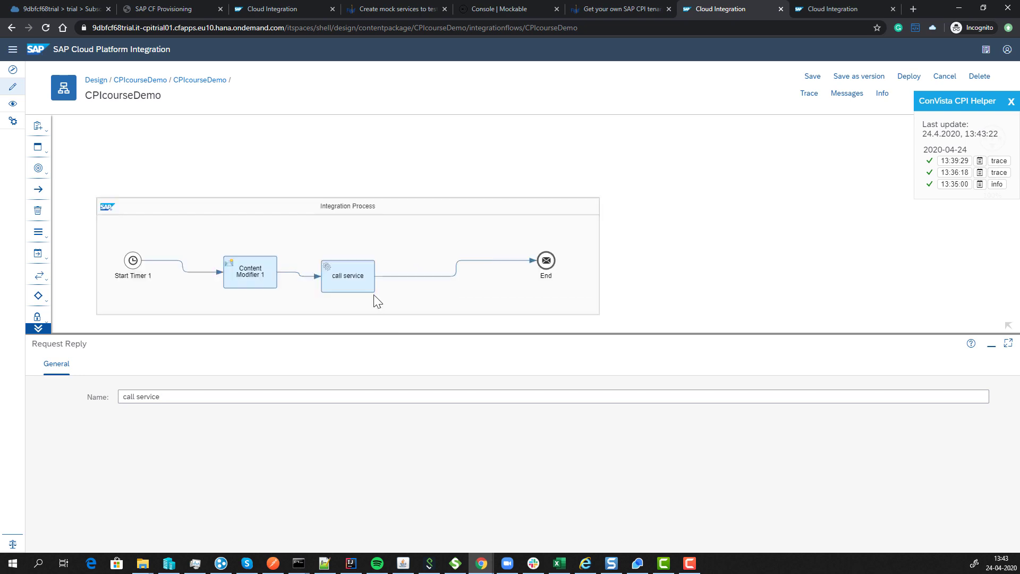
pyautogui.click(437, 201)
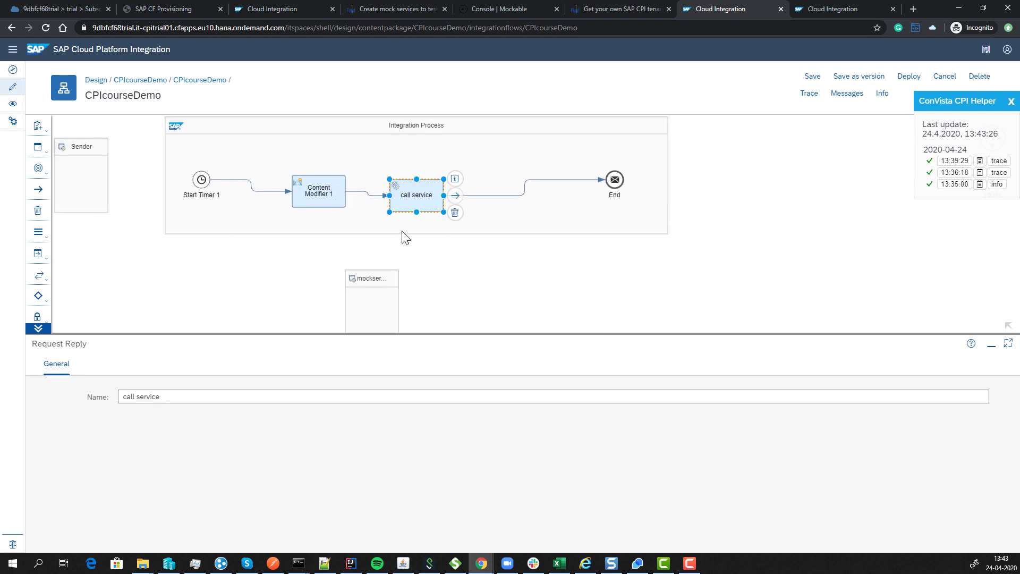
pyautogui.moveTo(454, 195); pyautogui.dragTo(358, 292)
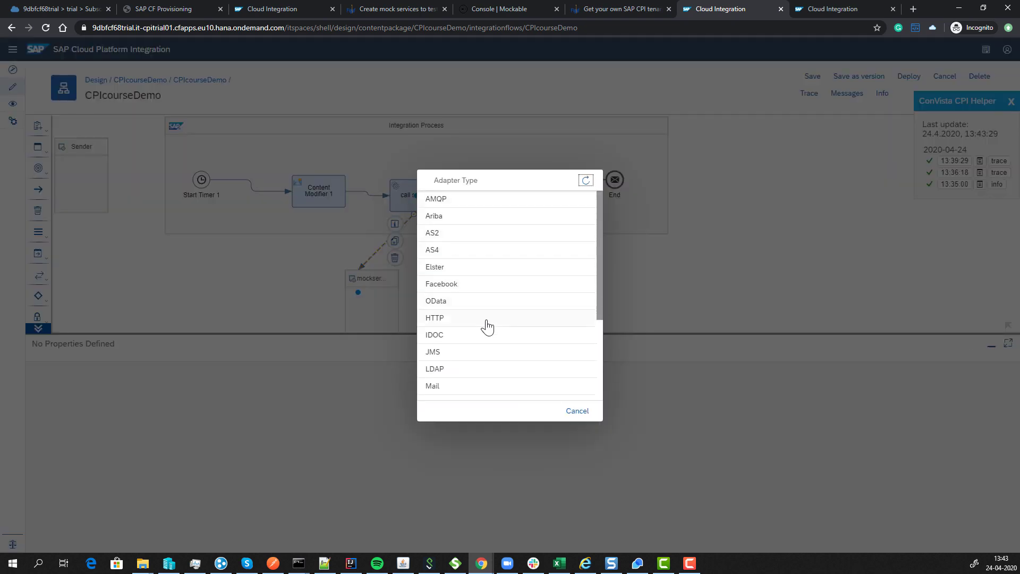
pyautogui.click(487, 322)
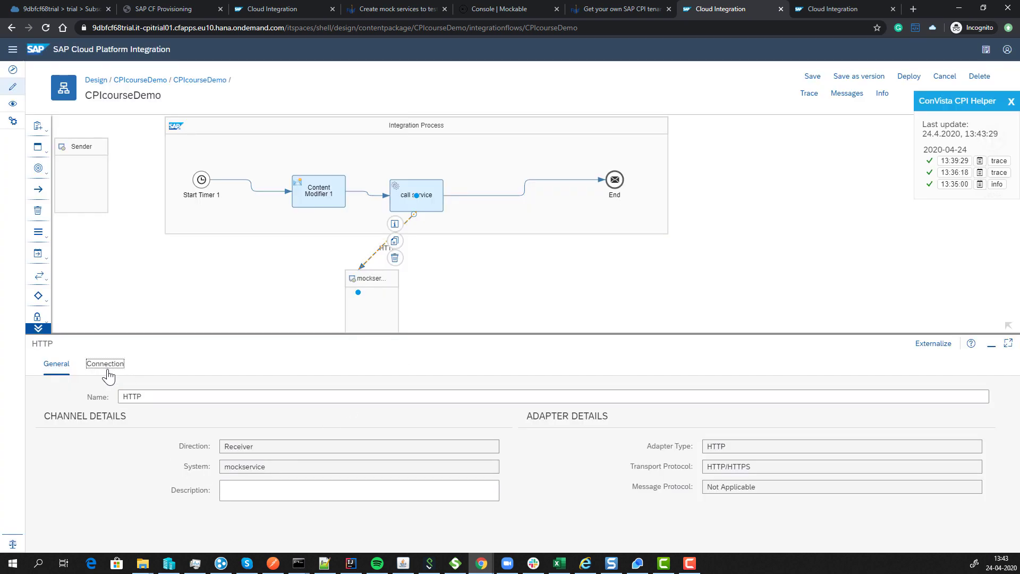
pyautogui.click(105, 363)
pyautogui.click(231, 418)
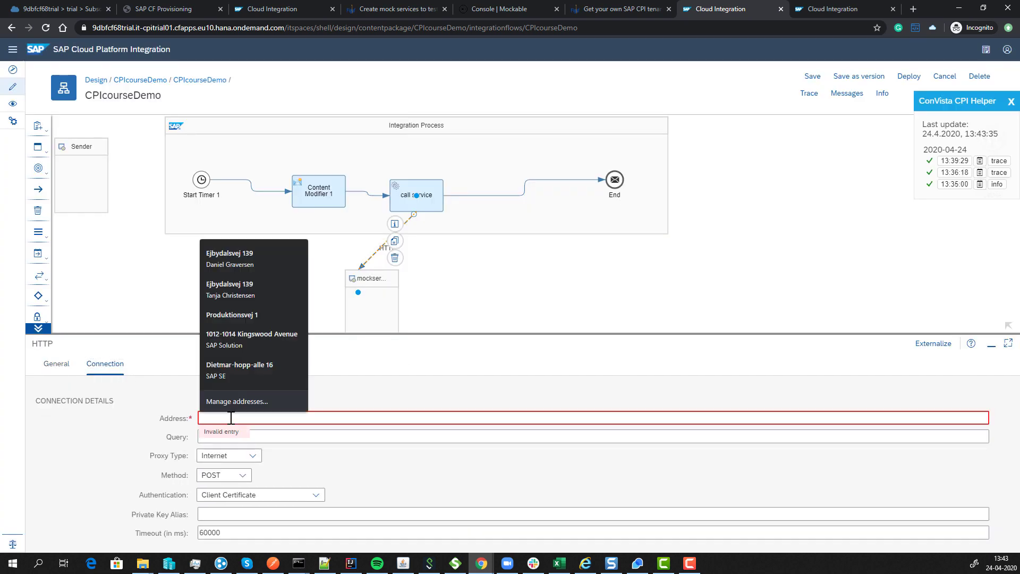
pyautogui.write('{')
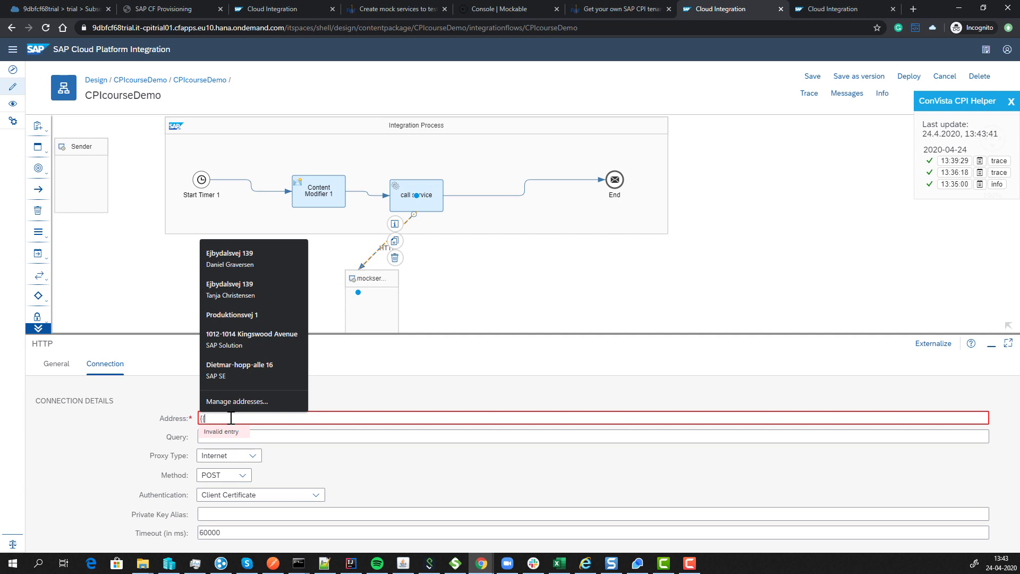
pyautogui.write('{mockse')
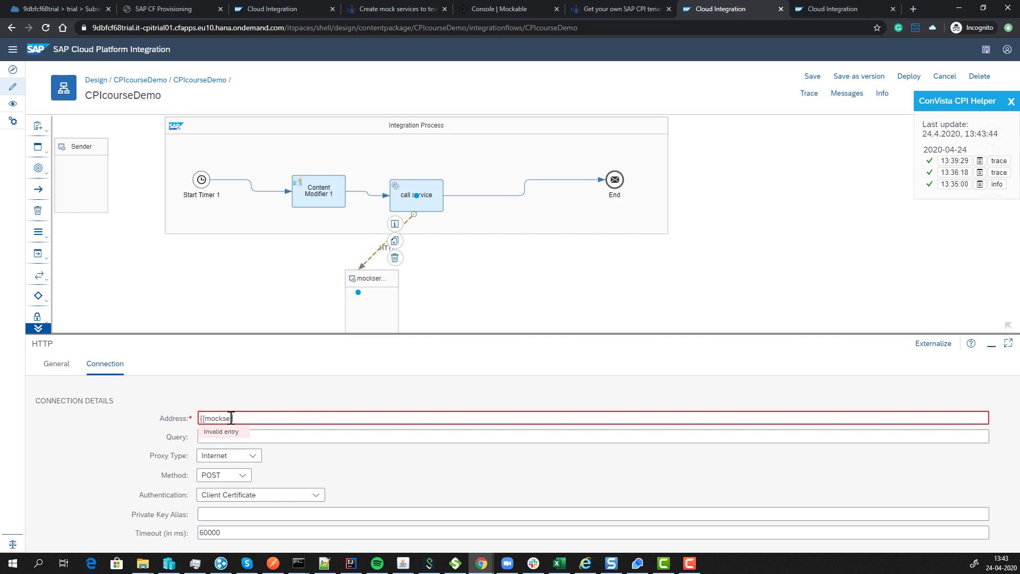
pyautogui.write('rvice}}')
pyautogui.click(234, 420)
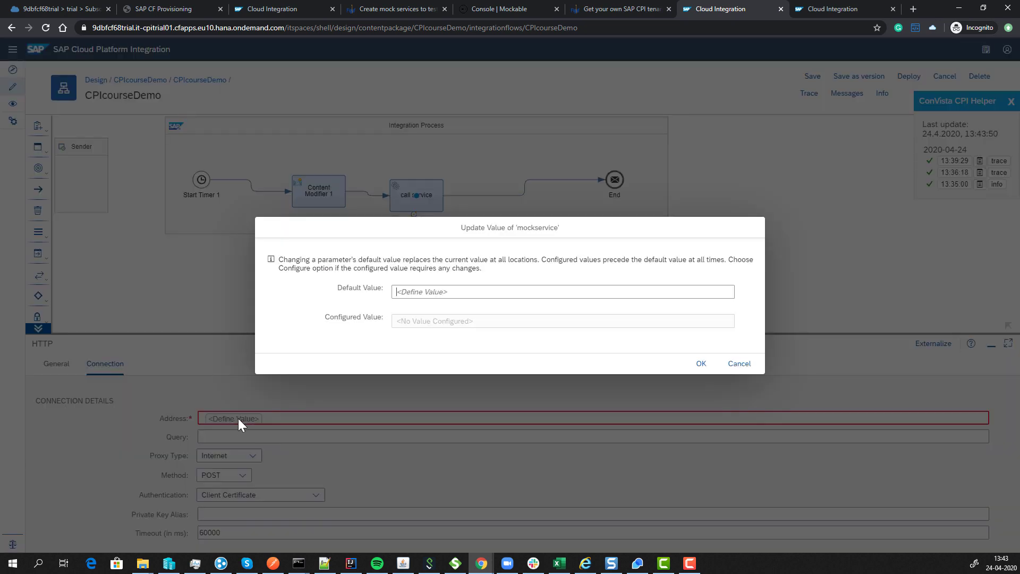
pyautogui.hotkey('ctrl', 'v')
pyautogui.click(697, 363)
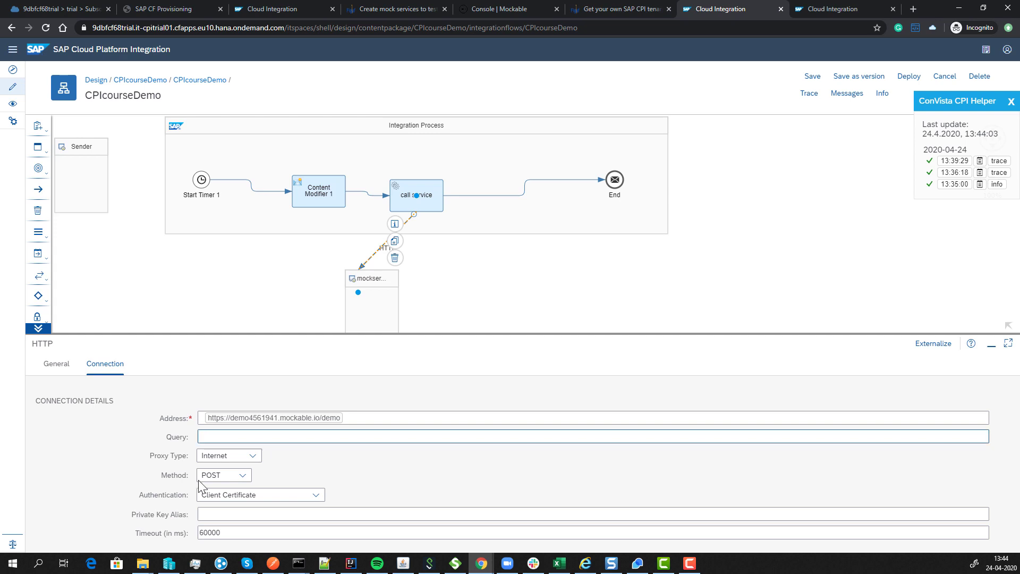
# Step: Set the HTTP channel's authentication to None and its query to sdggrher=345
pyautogui.click(268, 496)
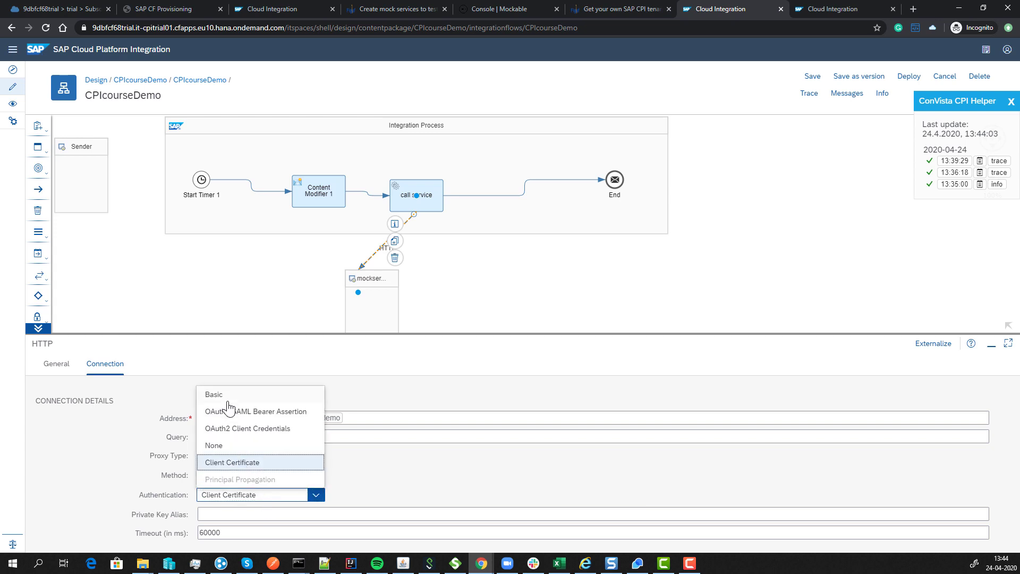
pyautogui.click(237, 446)
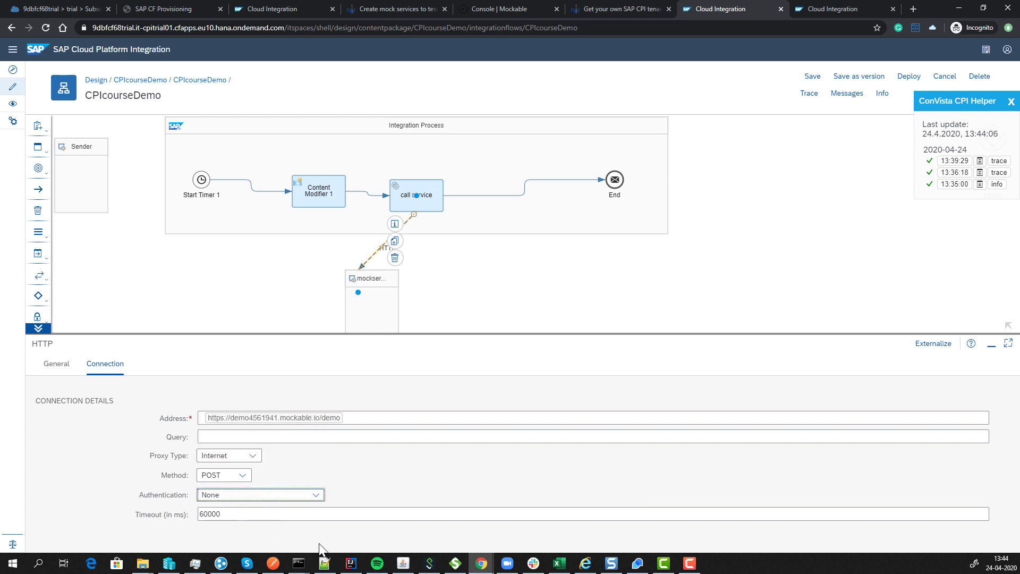
pyautogui.click(258, 437)
pyautogui.click(309, 451)
pyautogui.write('sdggrher')
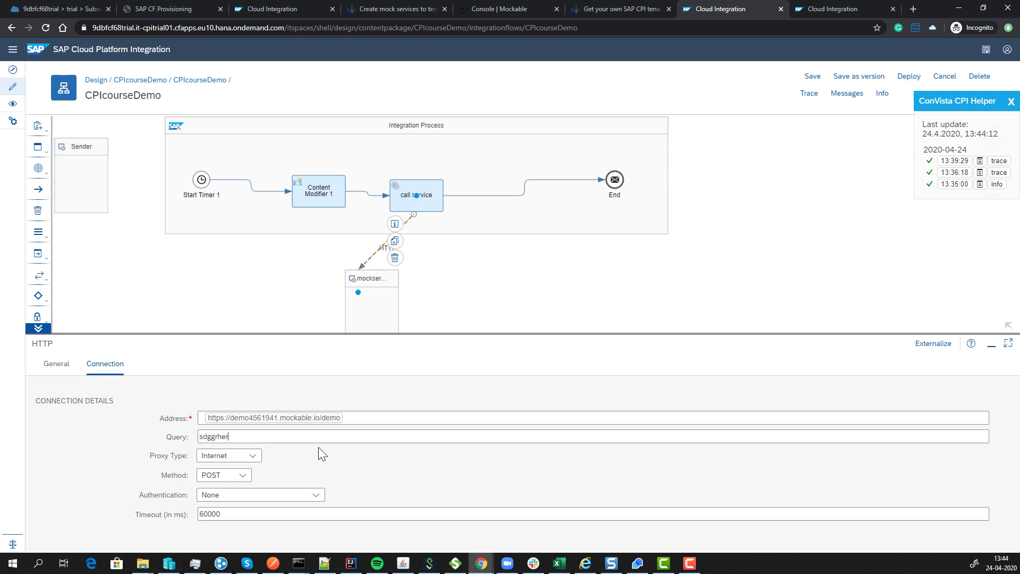
pyautogui.write('=345')
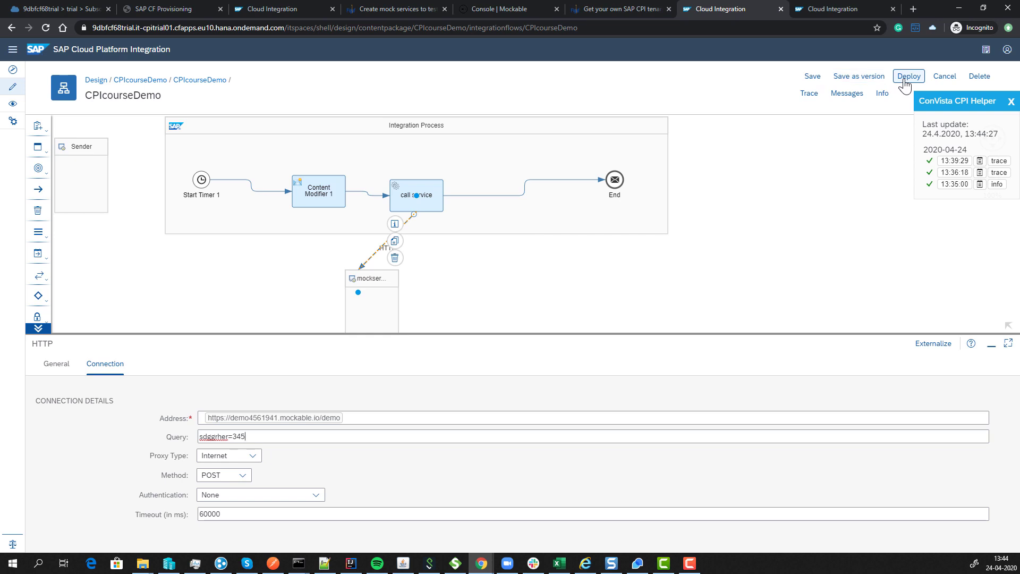
# Step: Save the CPIcourseDemo flow as a new version and deploy it
pyautogui.click(847, 79)
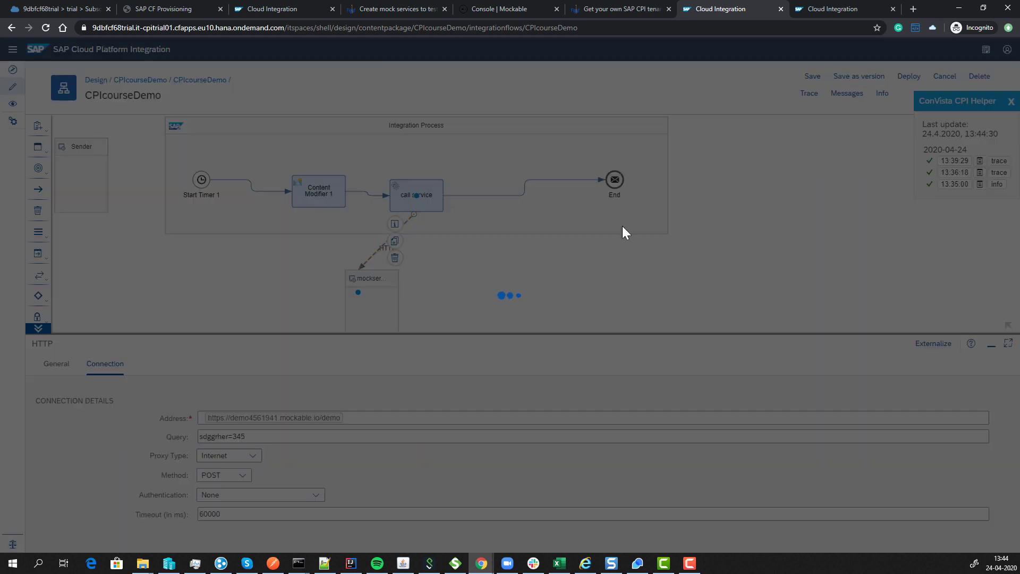
pyautogui.click(671, 346)
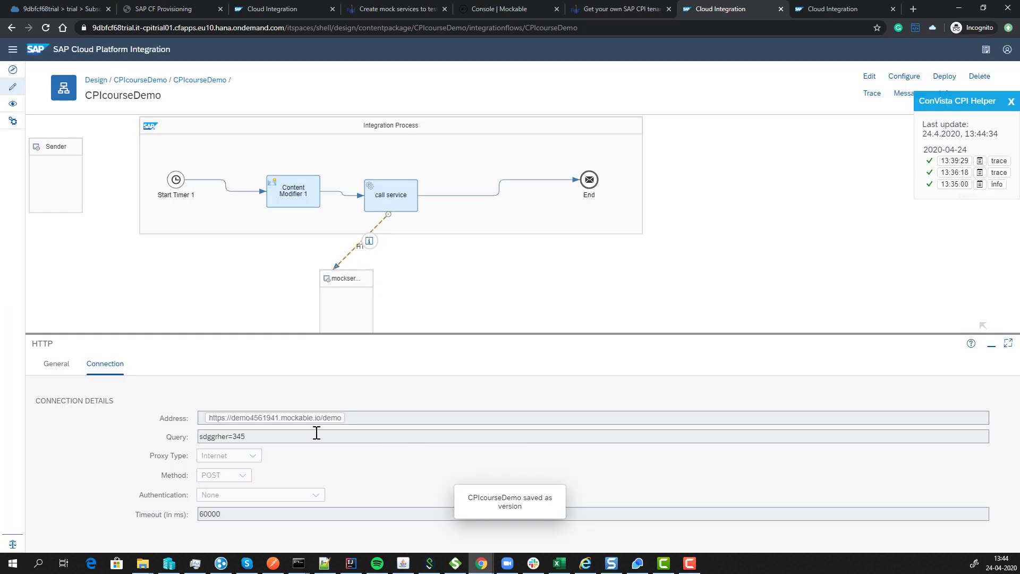
pyautogui.click(943, 76)
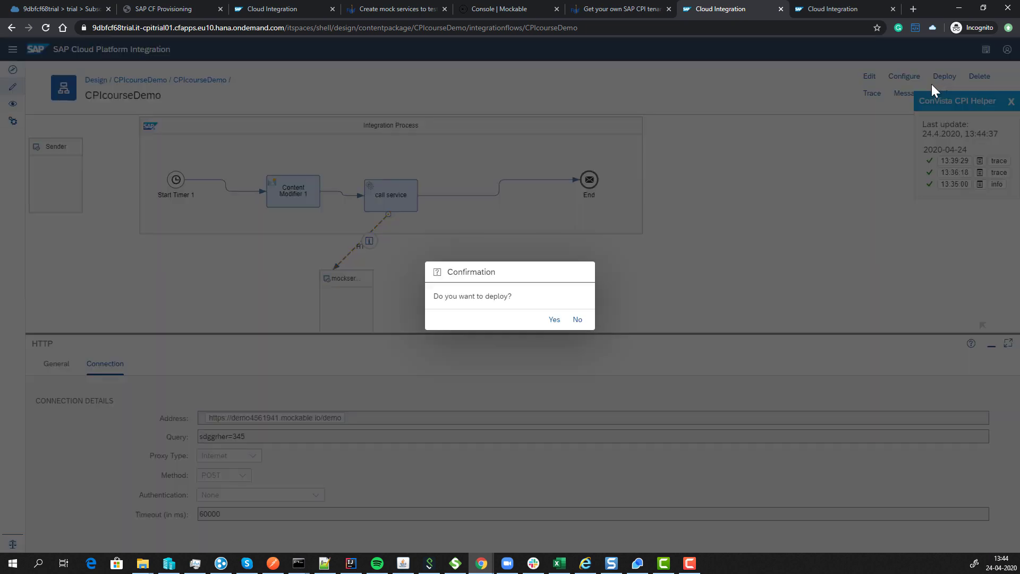
pyautogui.click(561, 321)
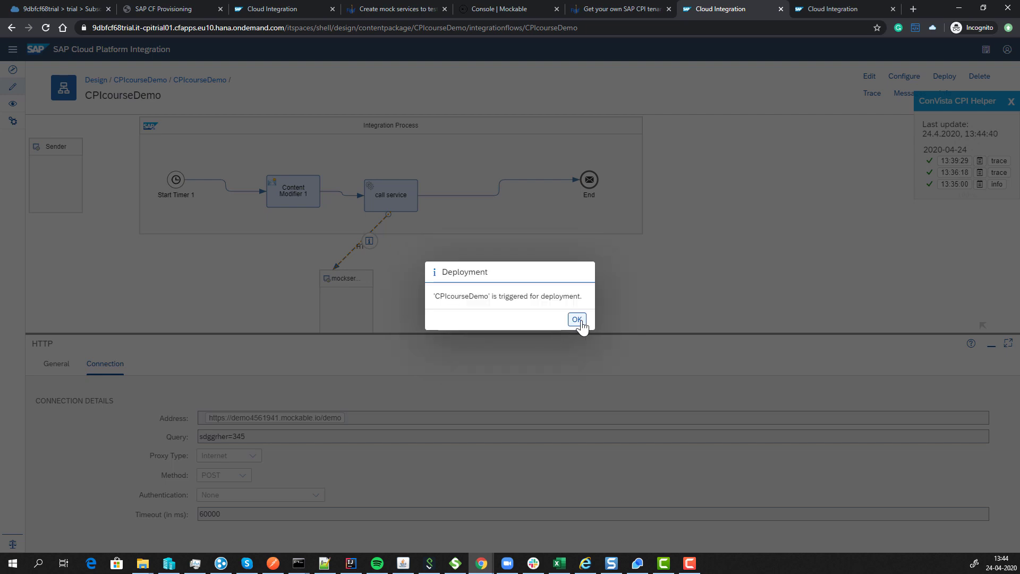
pyautogui.click(577, 320)
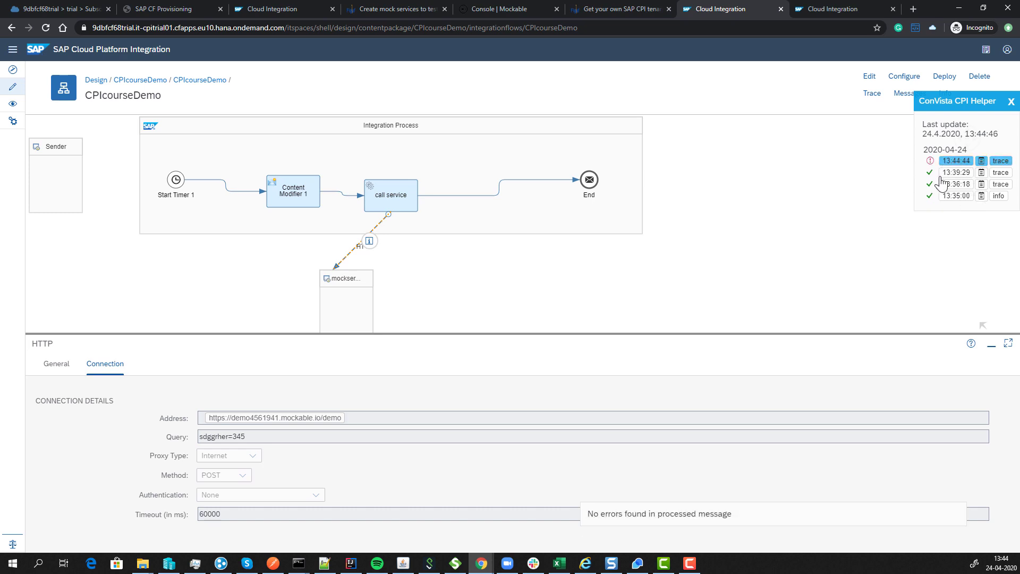
# Step: Check the error details of the latest message run and the address in the HTTP channel
pyautogui.moveTo(930, 161)
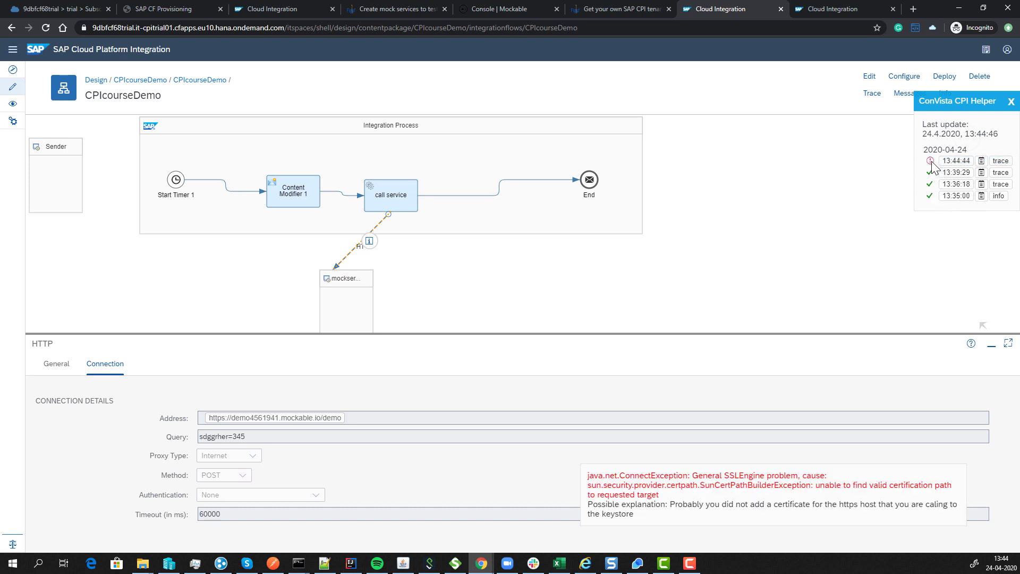
pyautogui.moveTo(312, 417)
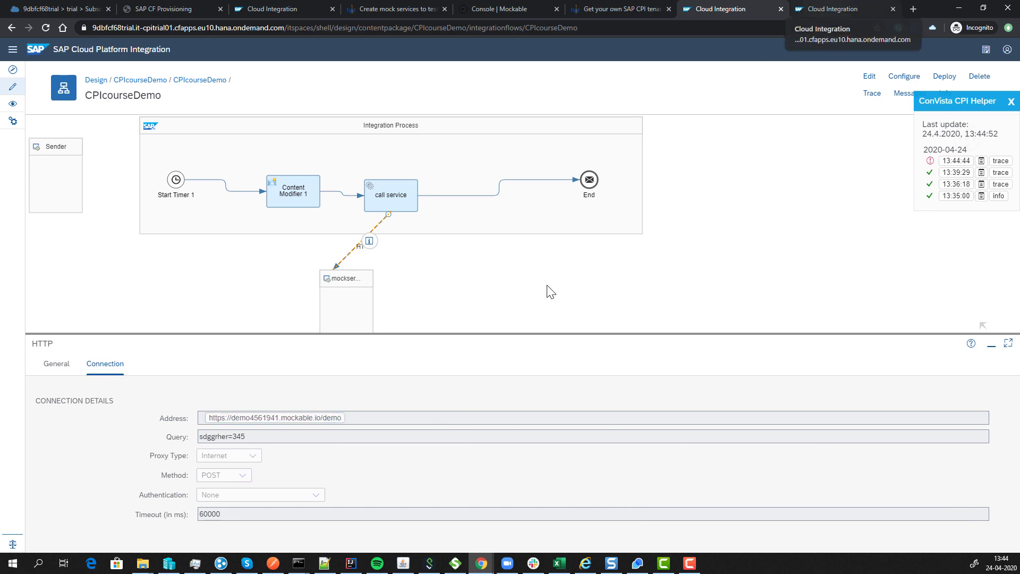
pyautogui.click(269, 418)
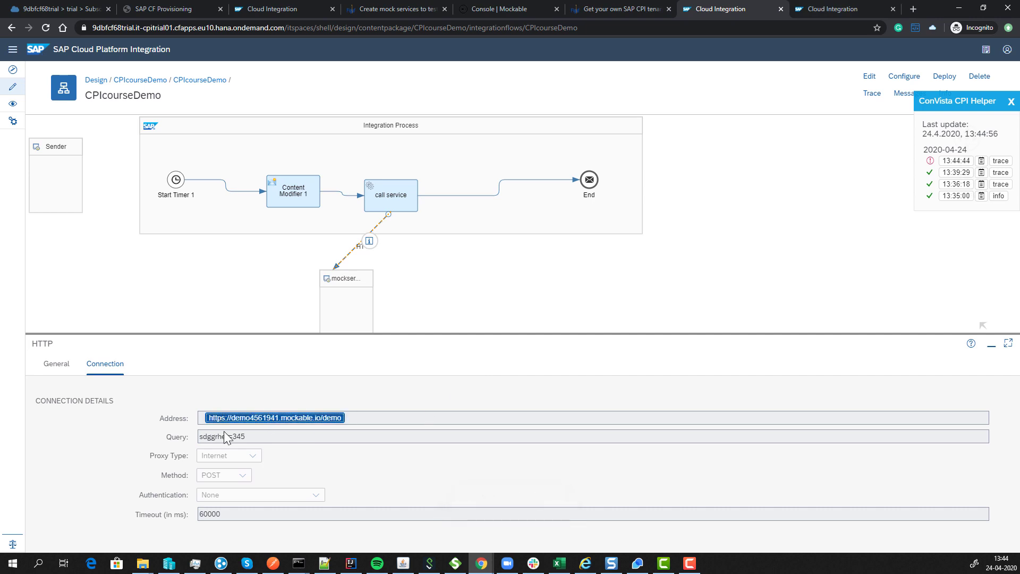
pyautogui.click(872, 78)
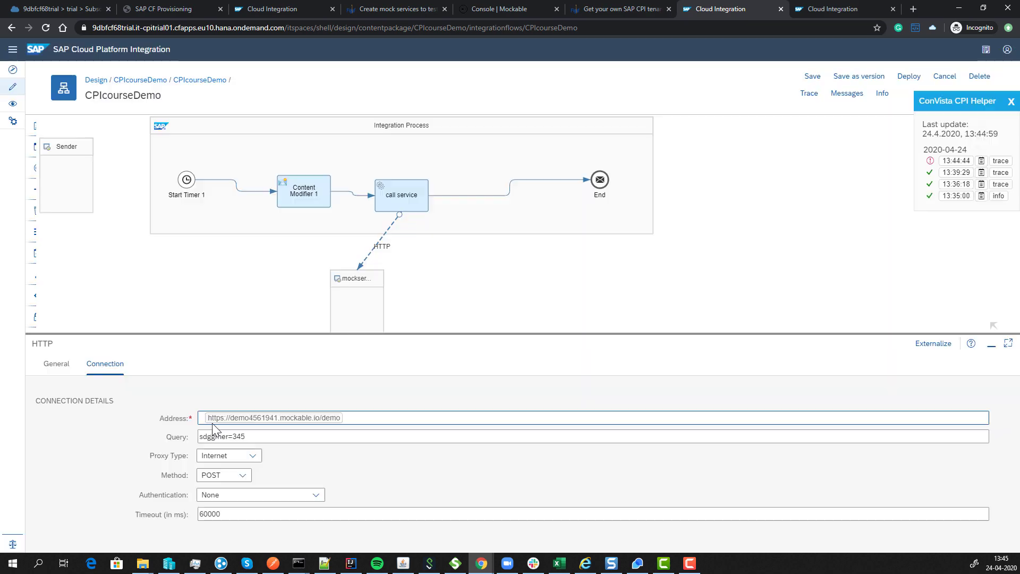
pyautogui.click(219, 419)
pyautogui.click(739, 363)
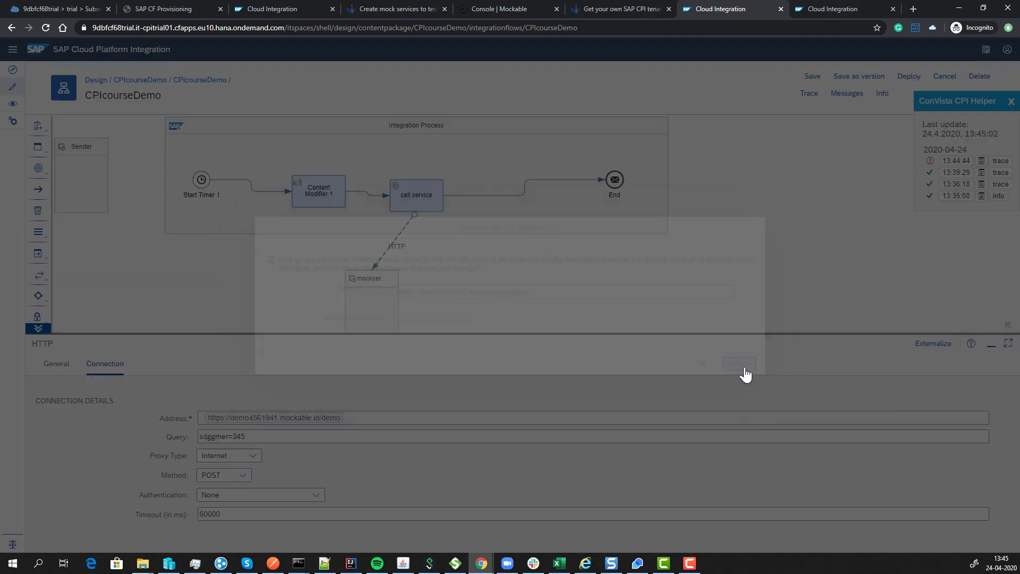
pyautogui.click(949, 78)
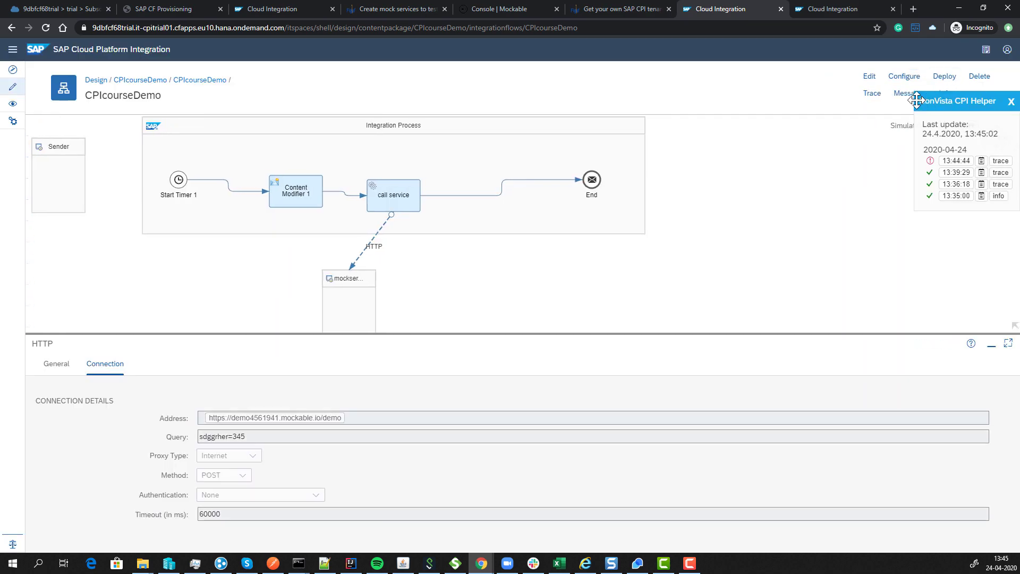
pyautogui.click(914, 78)
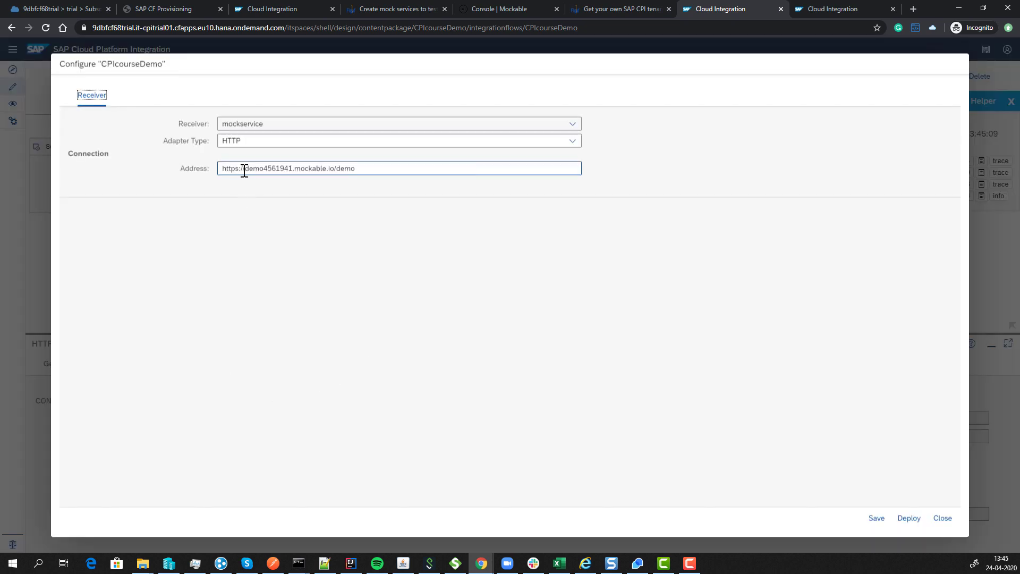
pyautogui.click(237, 168)
pyautogui.press('BackSpace')
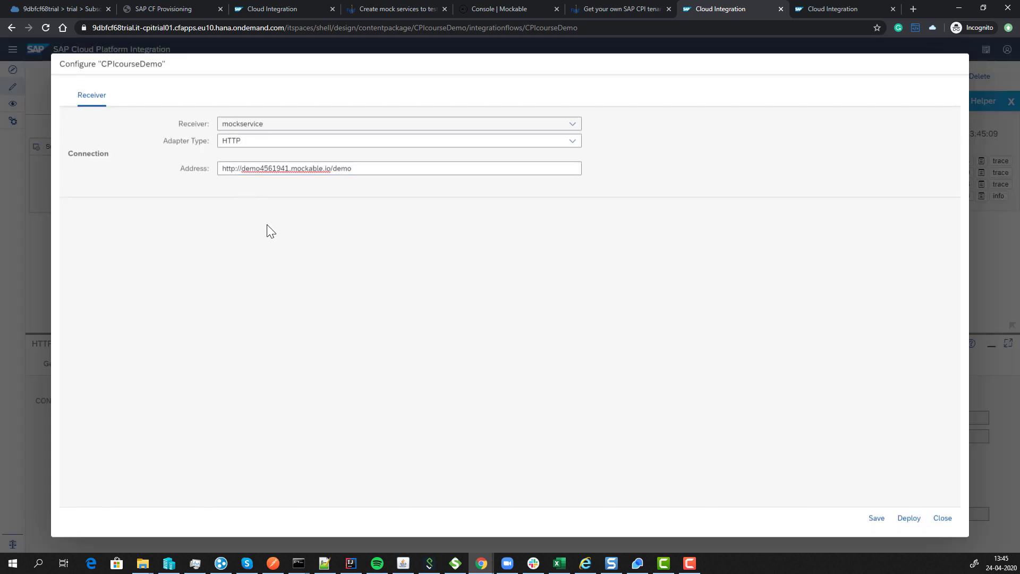
pyautogui.click(877, 518)
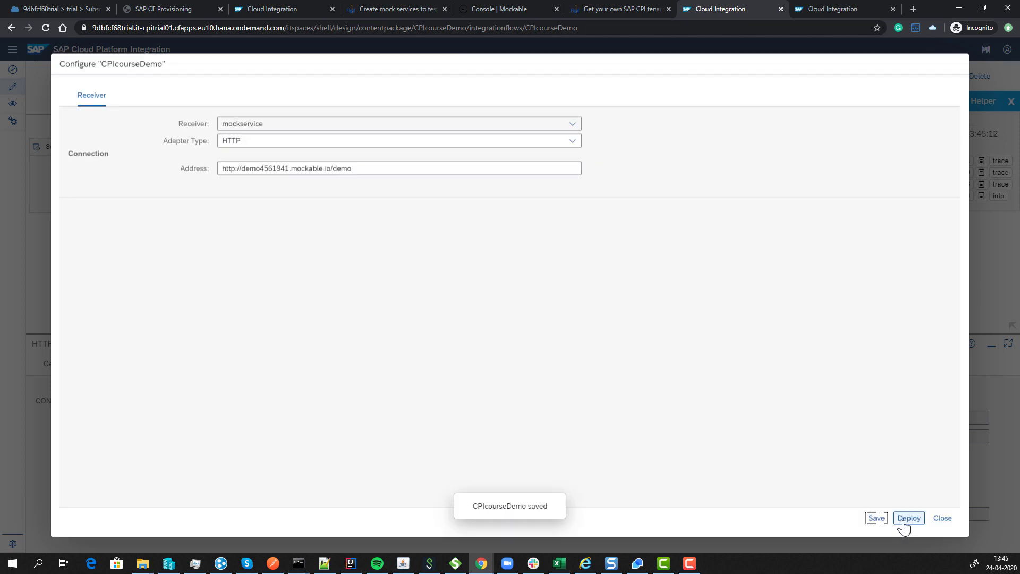
# Step: Deploy CPIcourseDemo with the saved receiver configuration
pyautogui.click(901, 521)
pyautogui.click(558, 323)
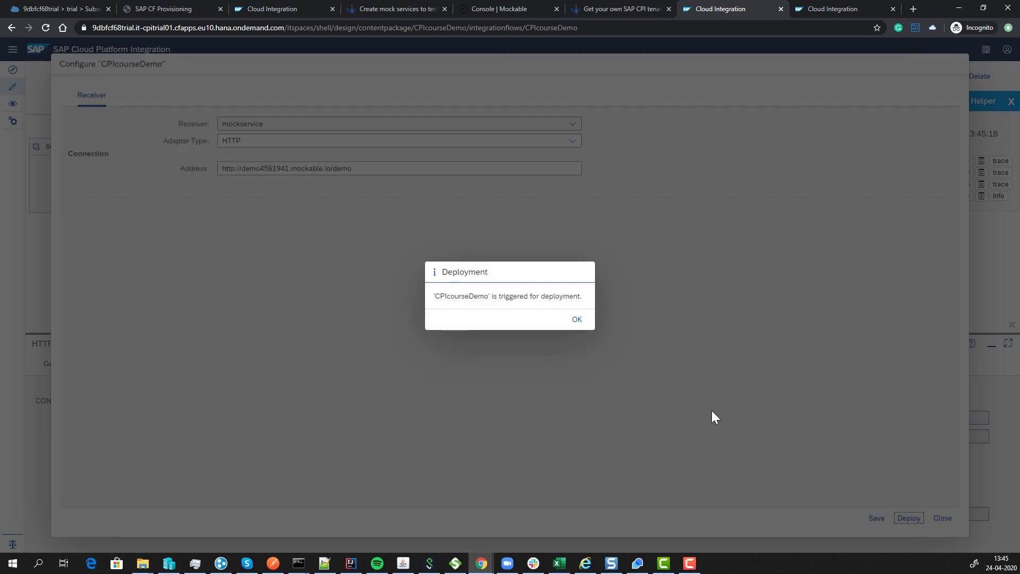
pyautogui.click(577, 325)
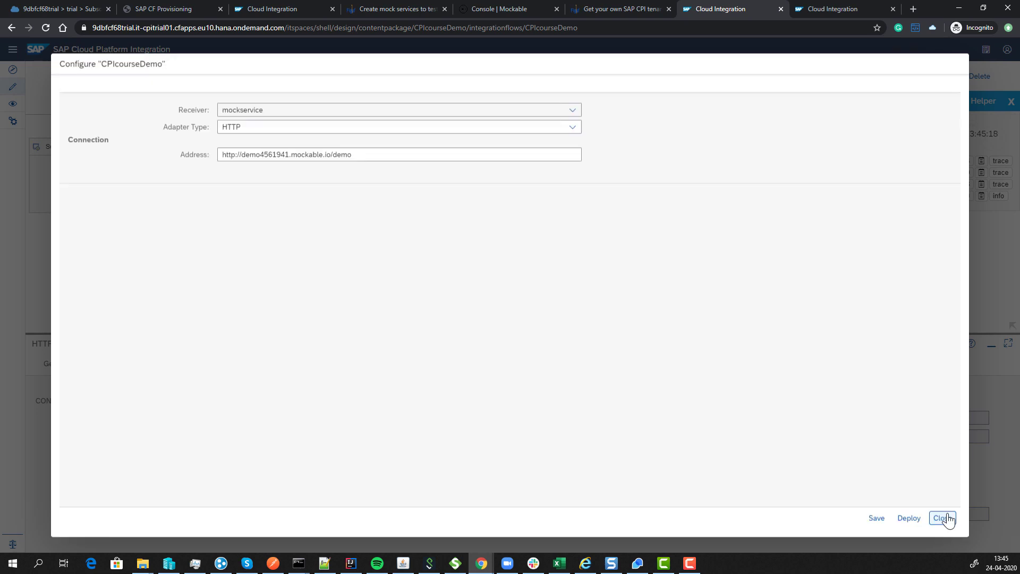
# Step: Close the receiver configuration and check the latest CPIcourseDemo entry in the message processing monitor
pyautogui.click(941, 517)
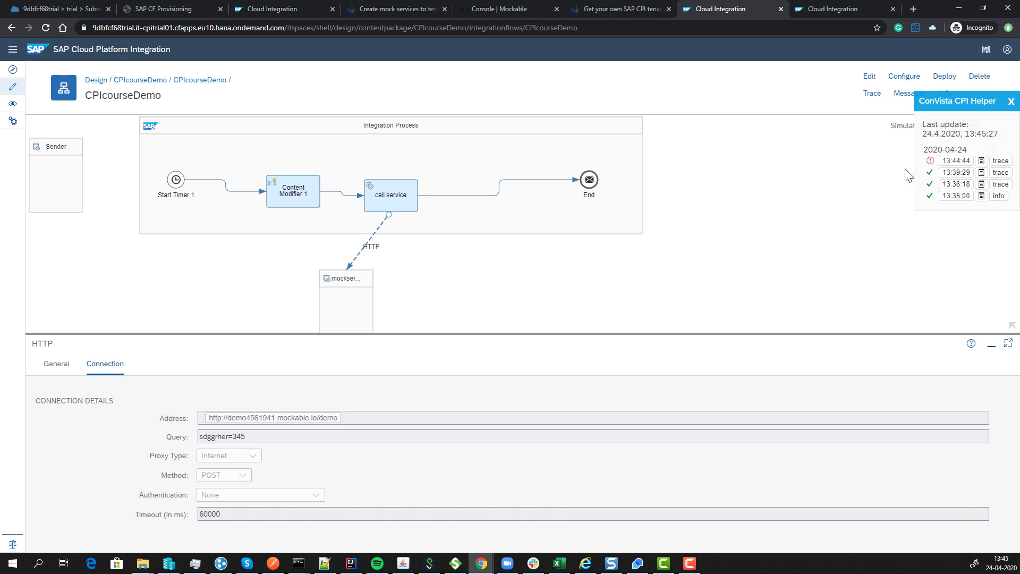
pyautogui.moveTo(930, 196)
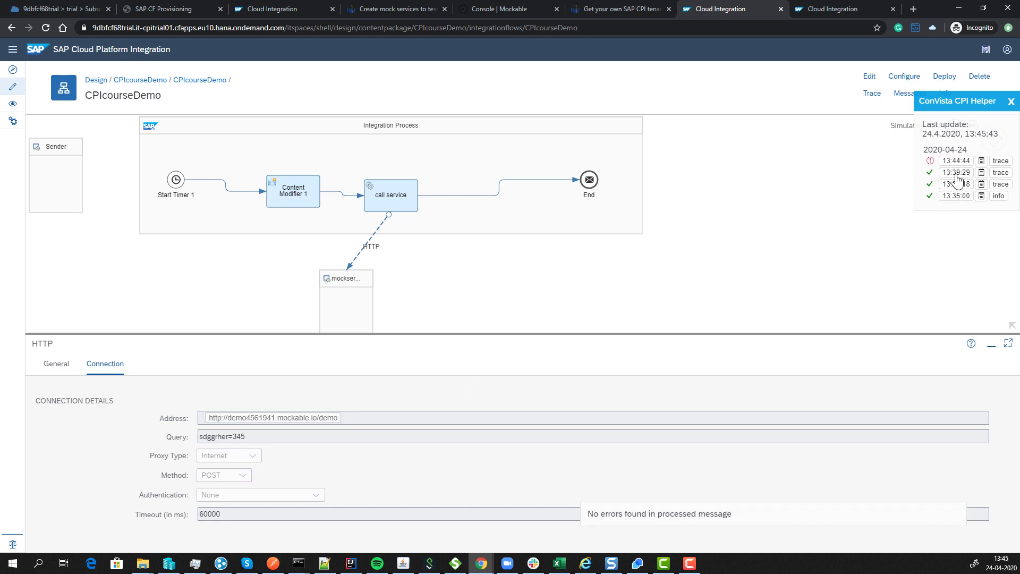
pyautogui.click(825, 9)
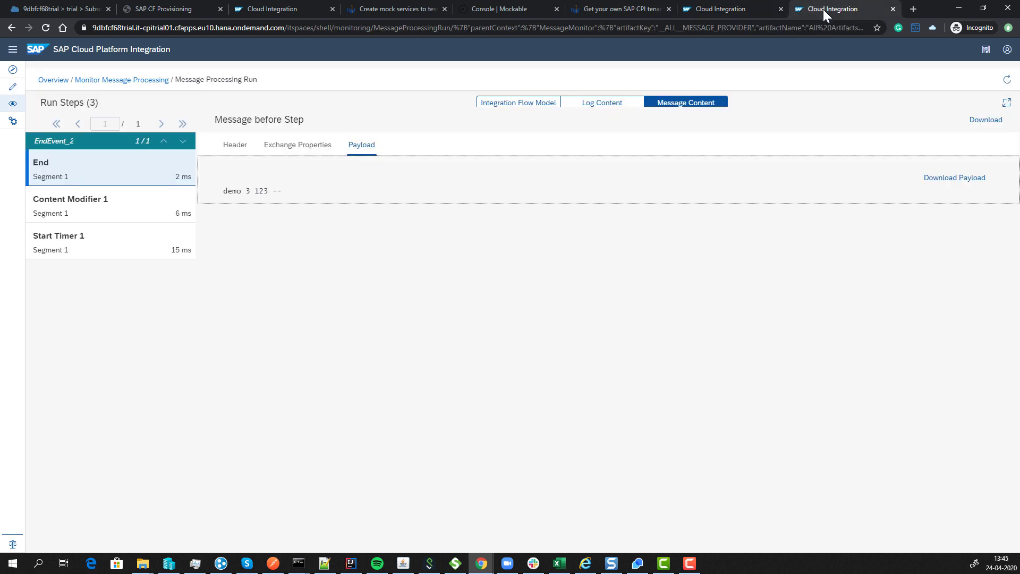
pyautogui.click(142, 81)
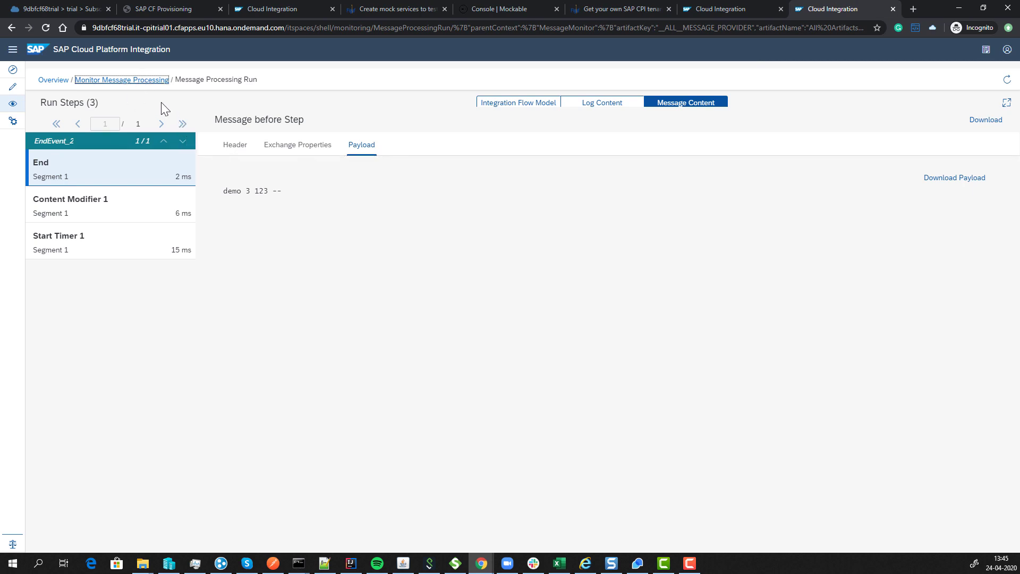
pyautogui.click(146, 82)
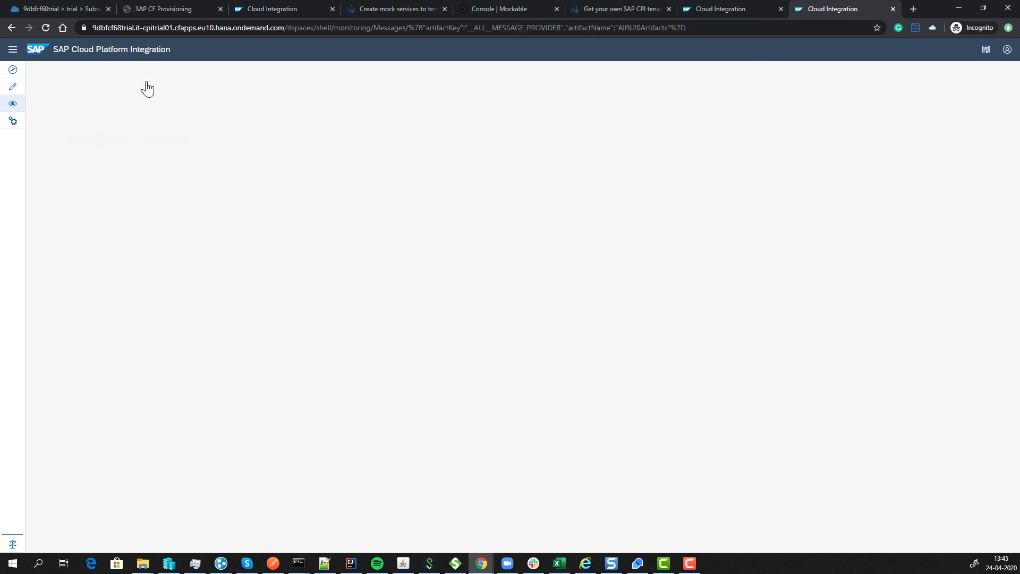
pyautogui.click(196, 219)
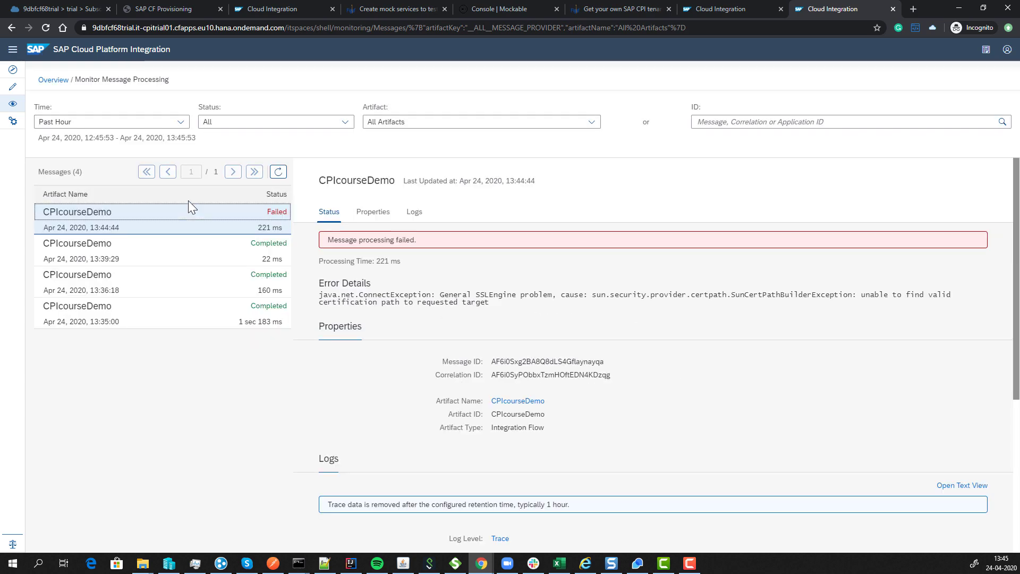
# Step: Return to the CPIcourseDemo flow and deploy it again with the saved receiver address
pyautogui.click(728, 9)
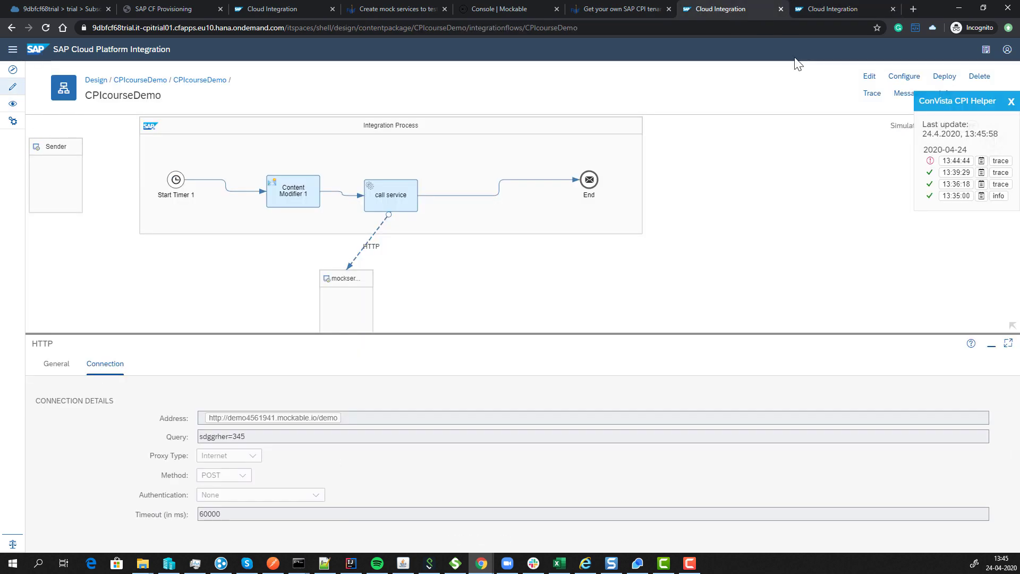
pyautogui.click(936, 77)
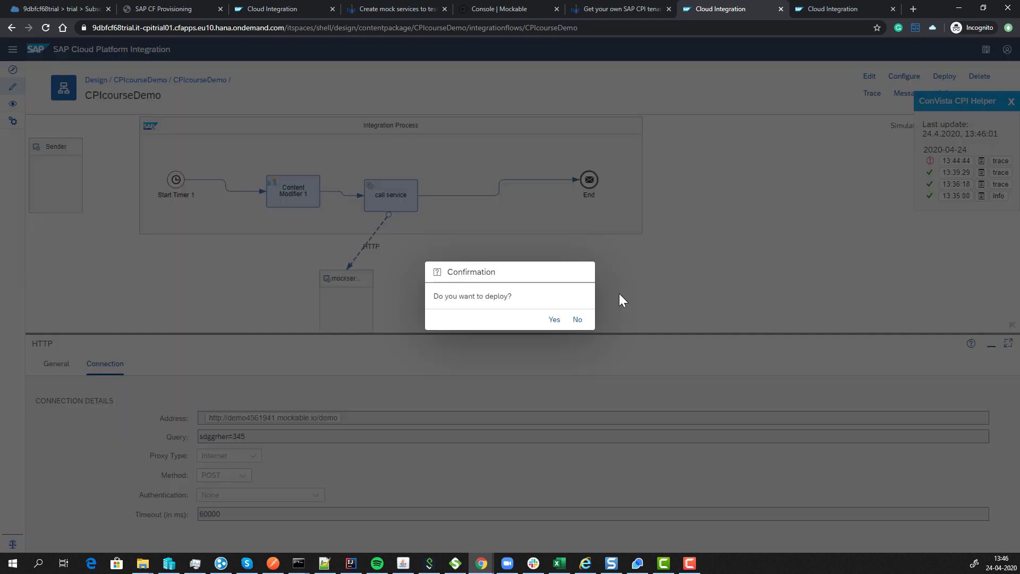
pyautogui.click(553, 319)
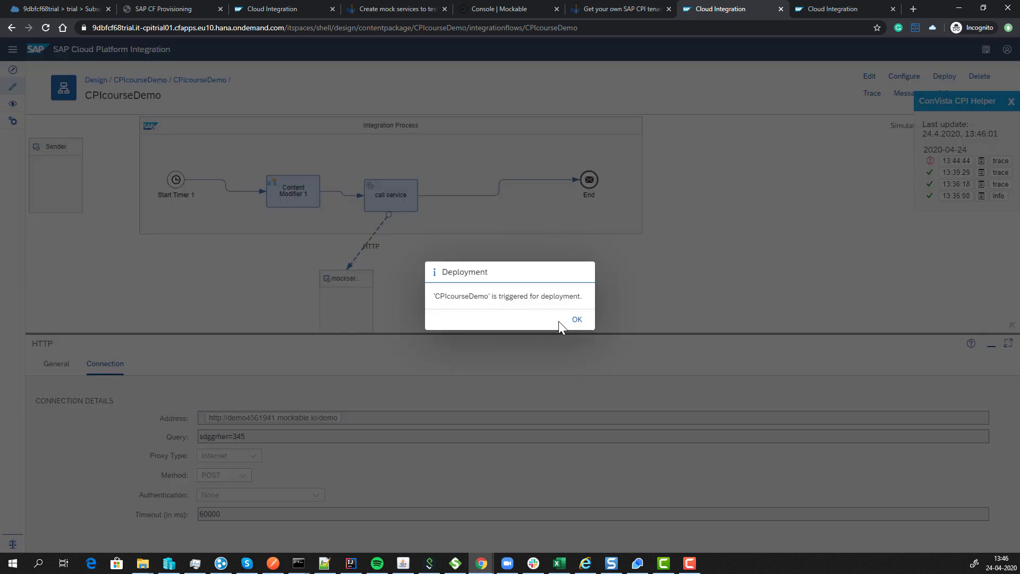
pyautogui.click(580, 320)
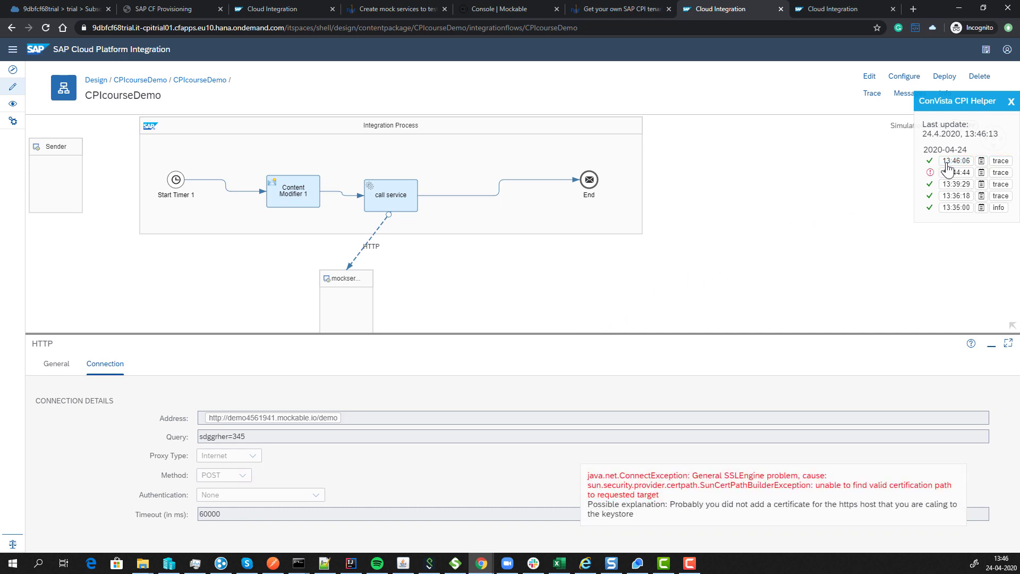
# Step: Activate inline debugging for the newest CPIcourseDemo run and read the message body before the End event
pyautogui.click(946, 163)
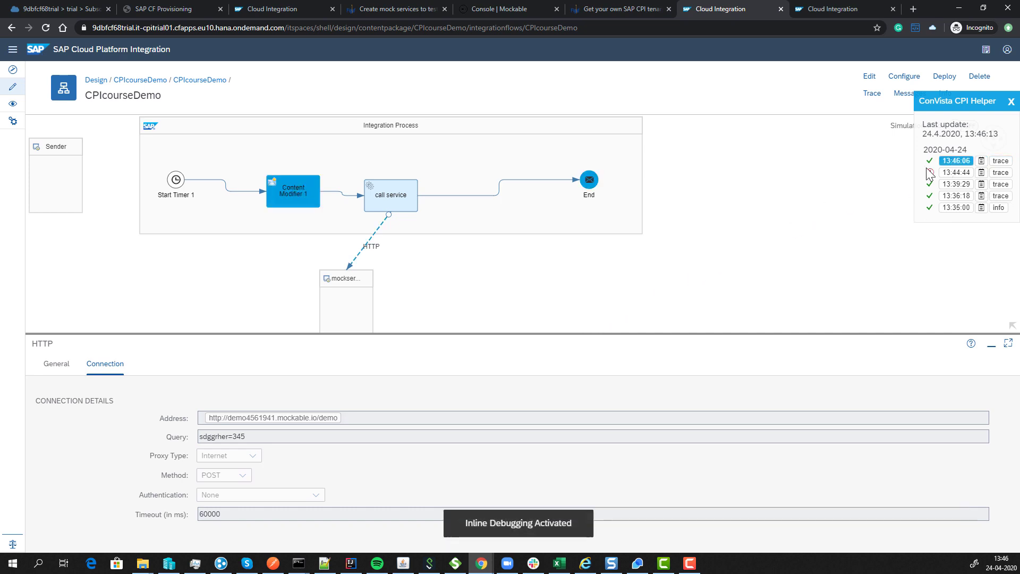
pyautogui.click(587, 184)
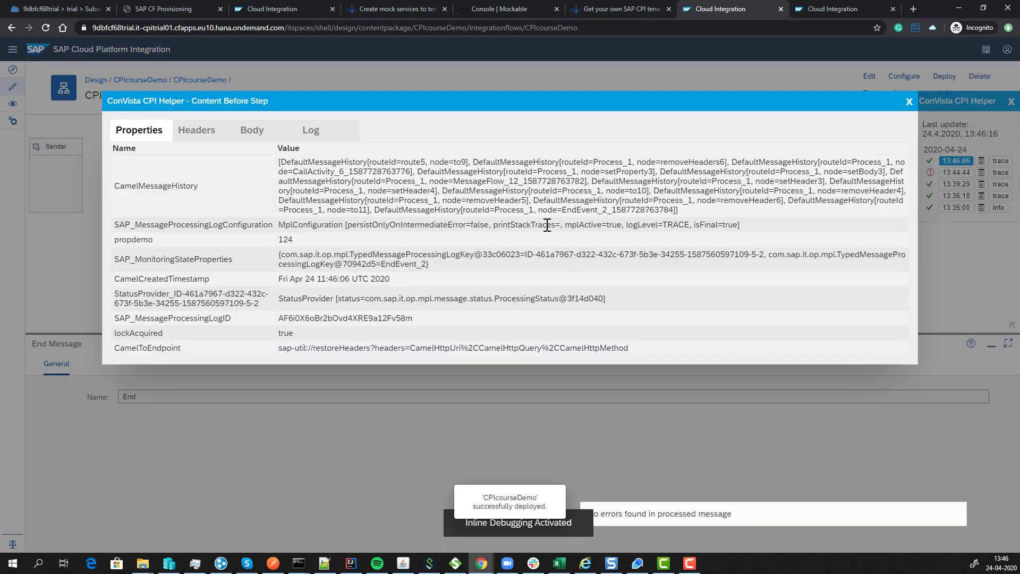
pyautogui.click(275, 135)
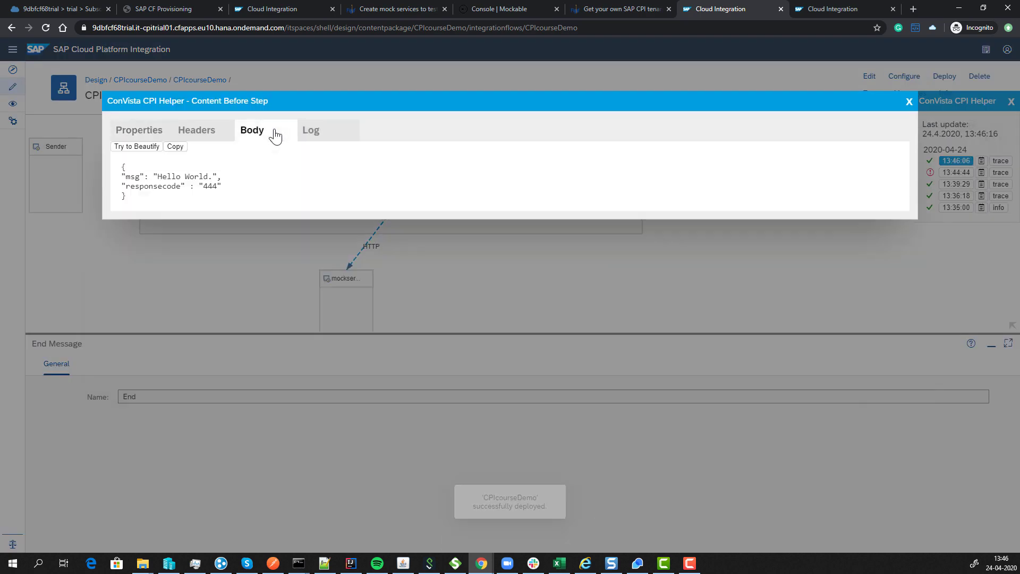
pyautogui.moveTo(225, 189); pyautogui.dragTo(128, 168)
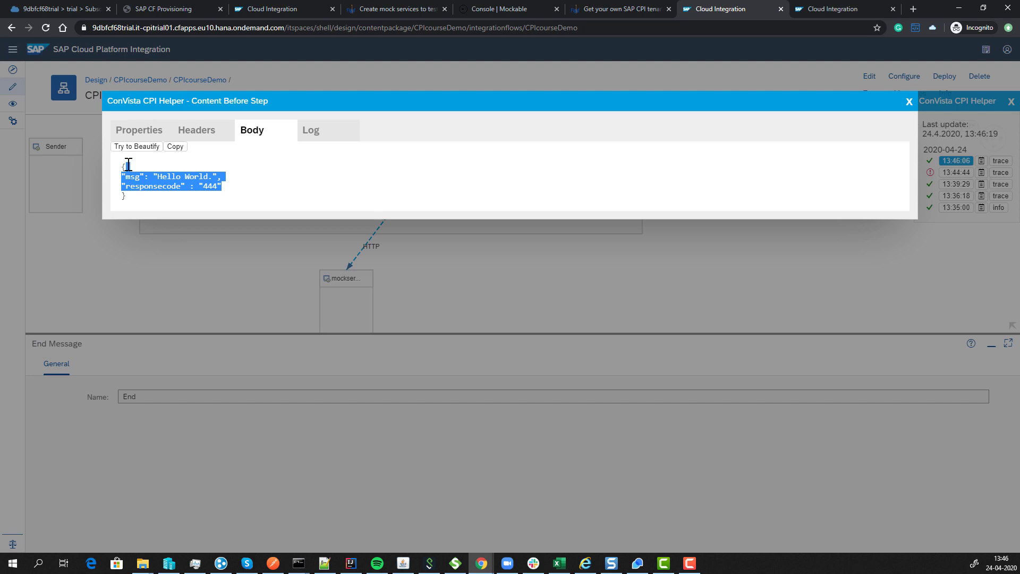
pyautogui.click(909, 102)
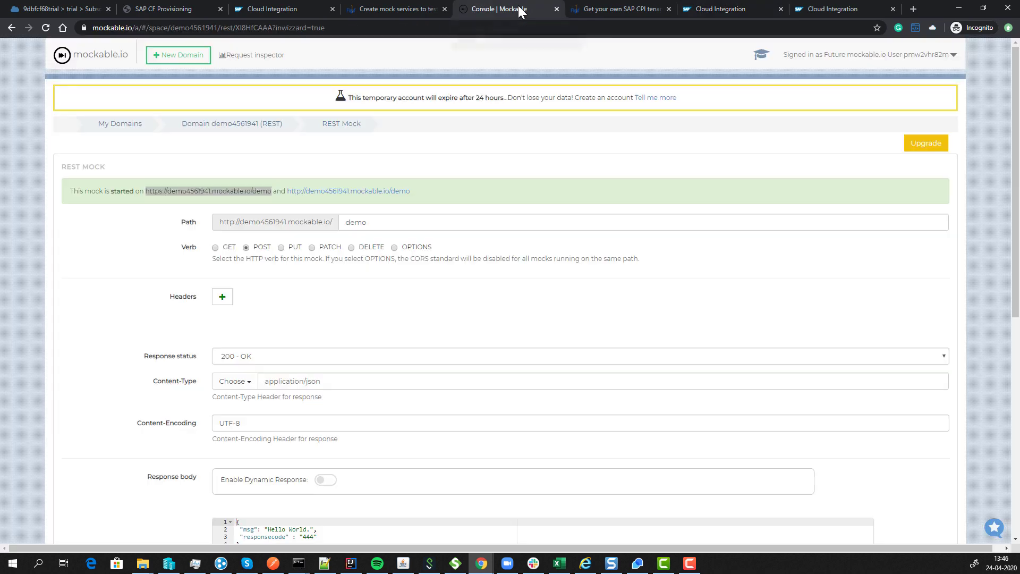
# Step: Switch to Mockable and check the request inspector for traces of the POST /demo mock
pyautogui.click(517, 7)
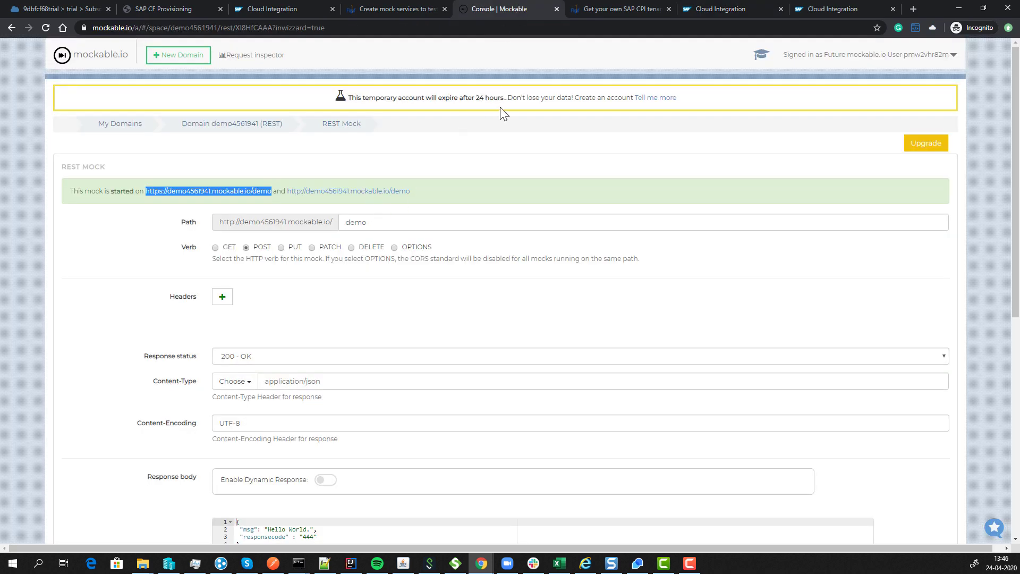
pyautogui.click(237, 128)
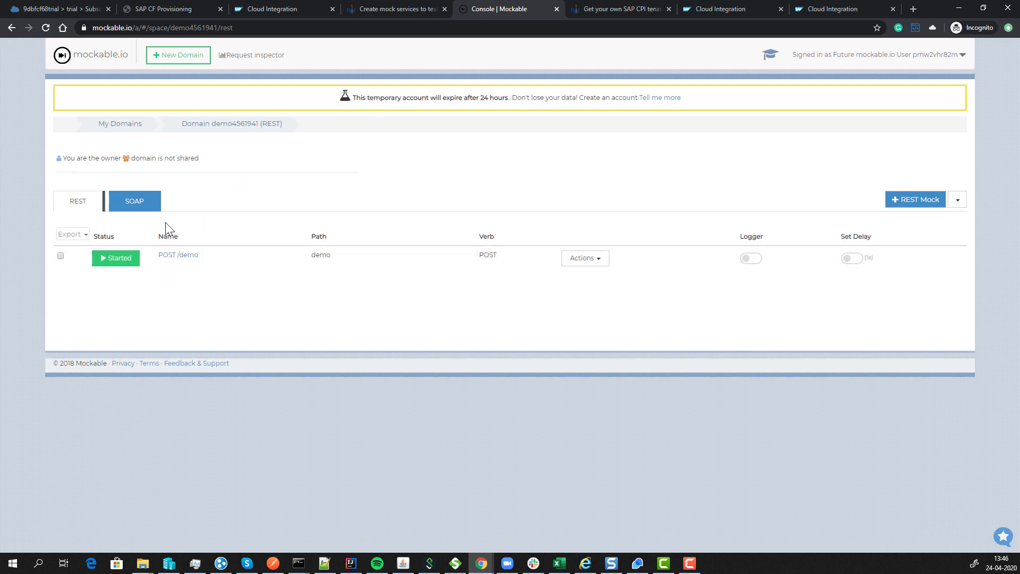
pyautogui.click(254, 56)
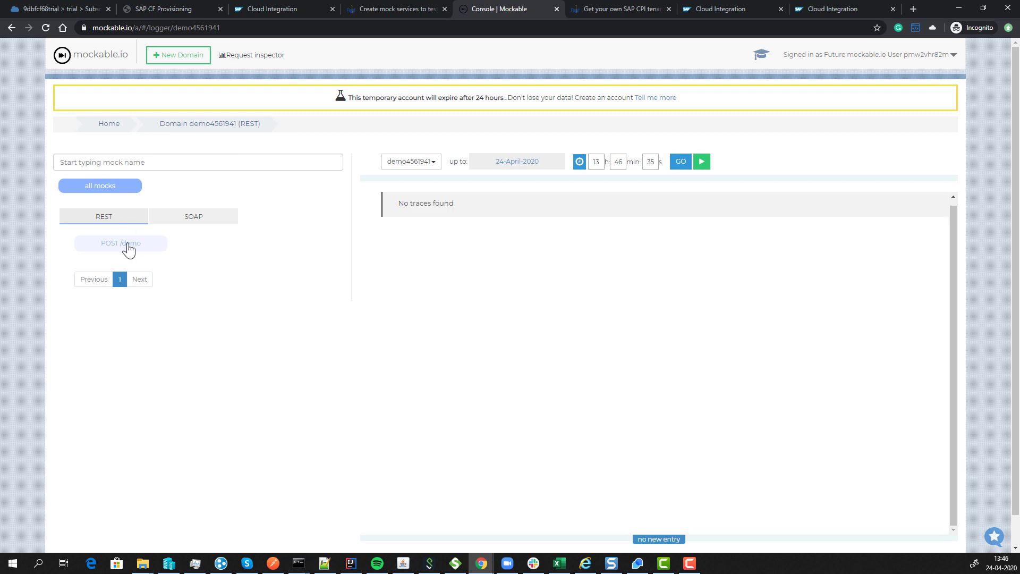
pyautogui.click(128, 247)
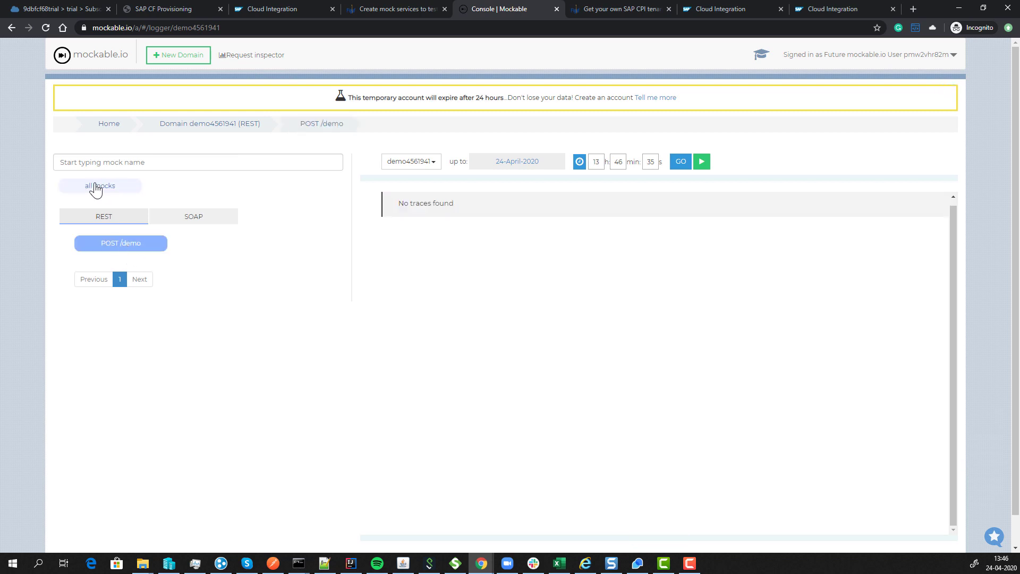
# Step: Enable the logger for the POST /demo mock in the demo4561941.mockable.io domain
pyautogui.click(116, 127)
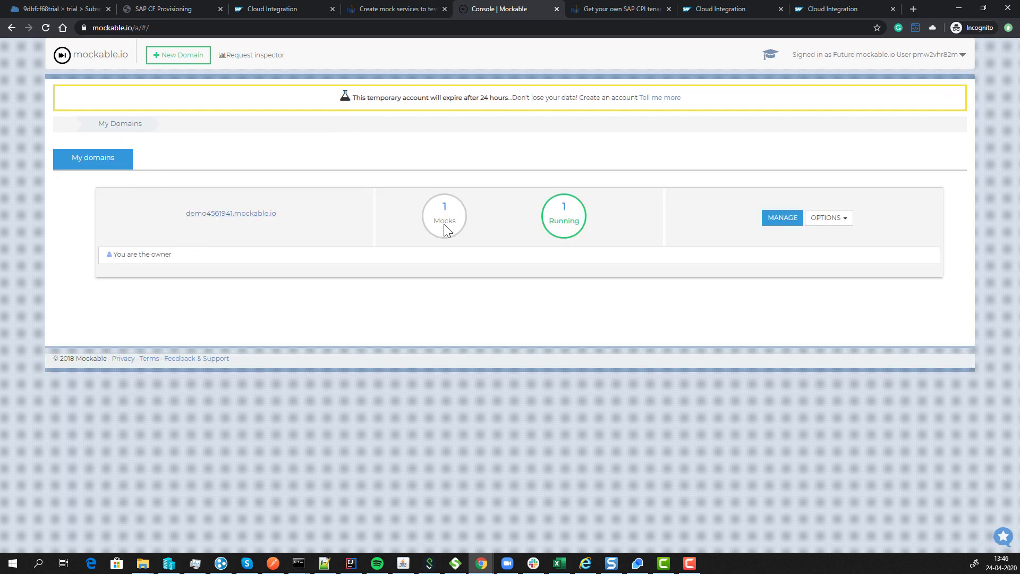
pyautogui.click(233, 215)
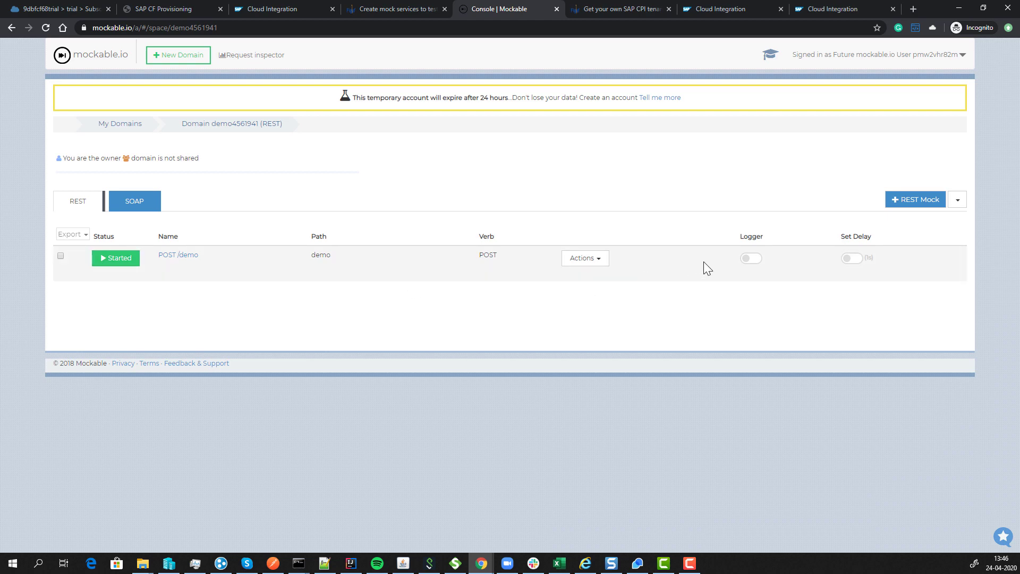
pyautogui.click(755, 259)
# Step: Redeploy CPIcourseDemo in SAP Cloud Platform Integration and check Mockable's request inspector for logged calls
pyautogui.click(739, 8)
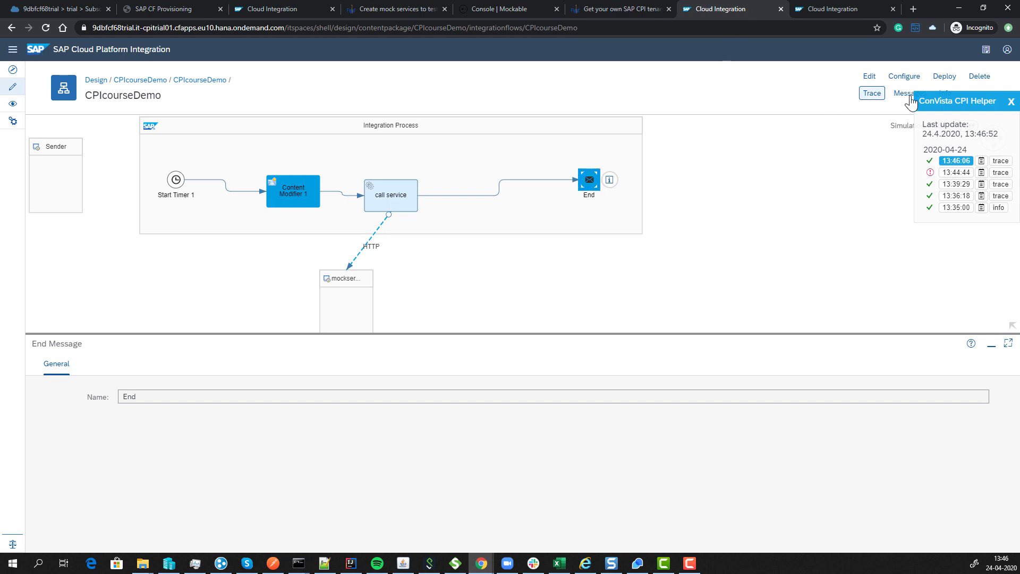
pyautogui.click(944, 77)
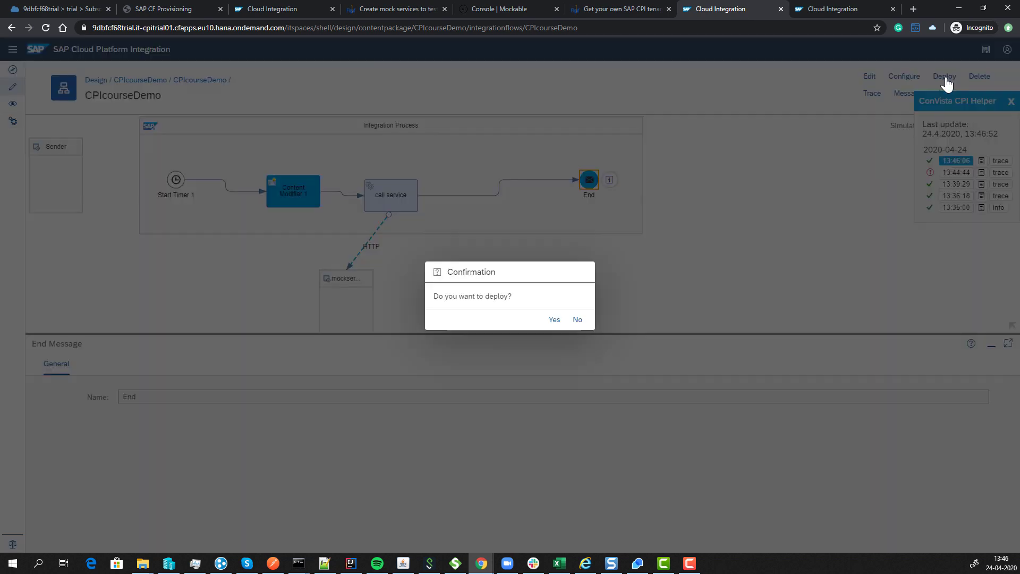
pyautogui.click(550, 319)
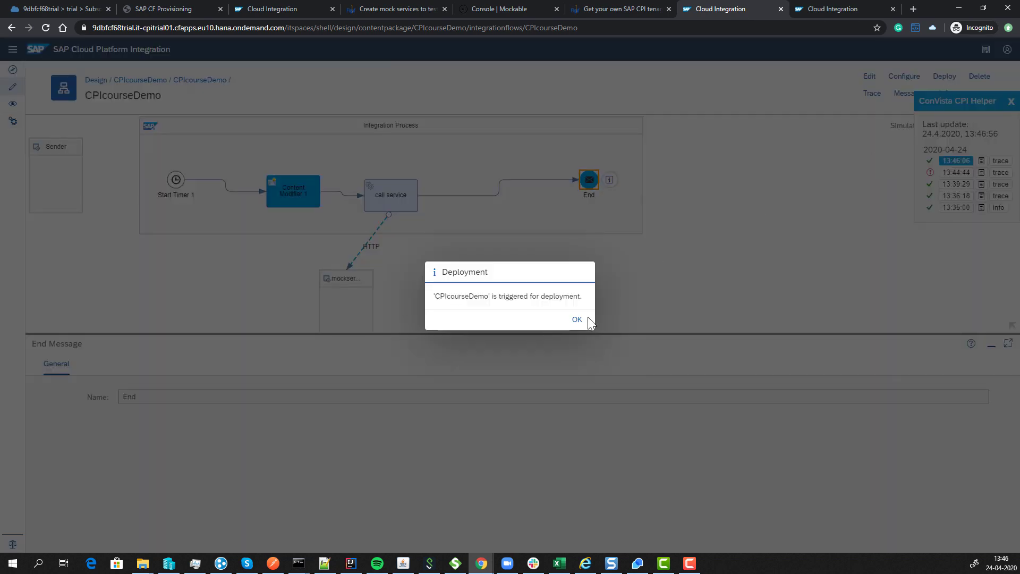
pyautogui.click(579, 320)
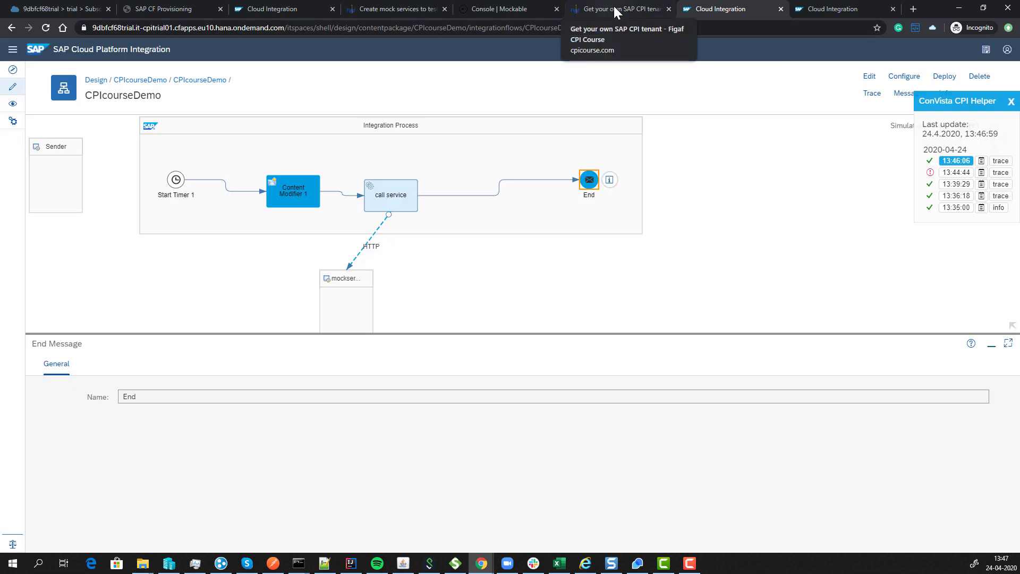
pyautogui.click(492, 6)
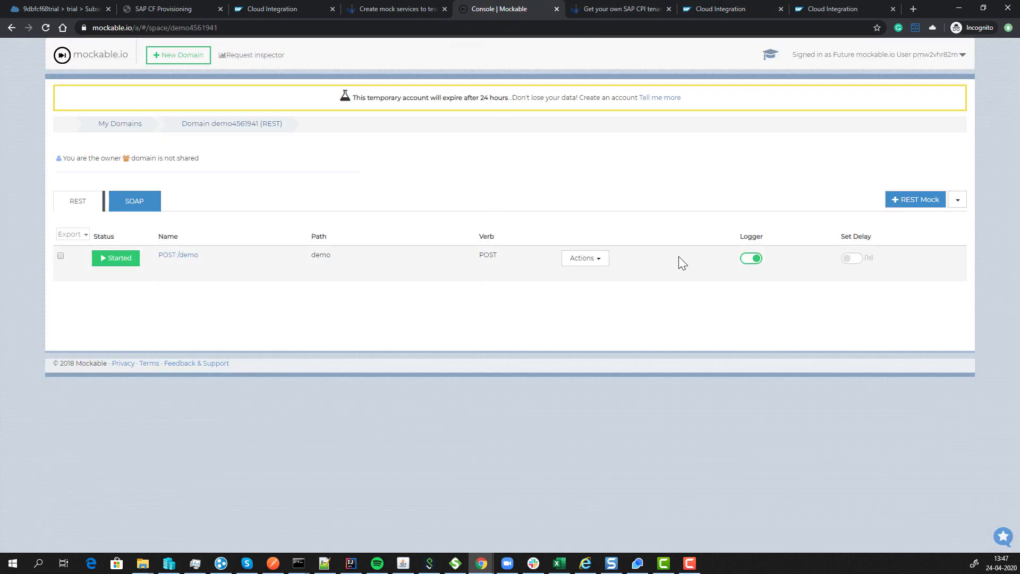
pyautogui.click(261, 60)
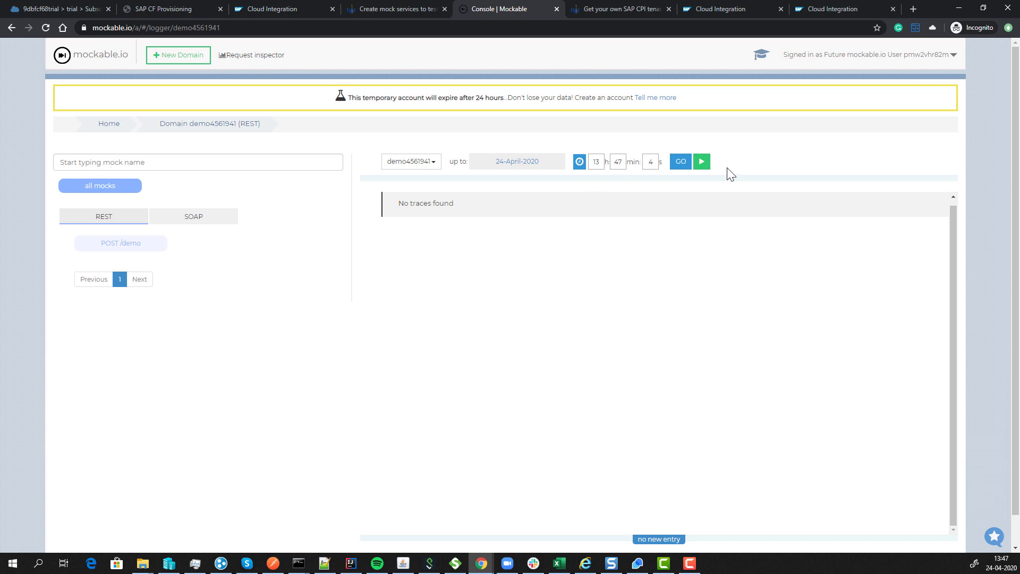
# Step: Return to the CPIcourseDemo flow and deploy it two more times to trigger new runs
pyautogui.click(717, 10)
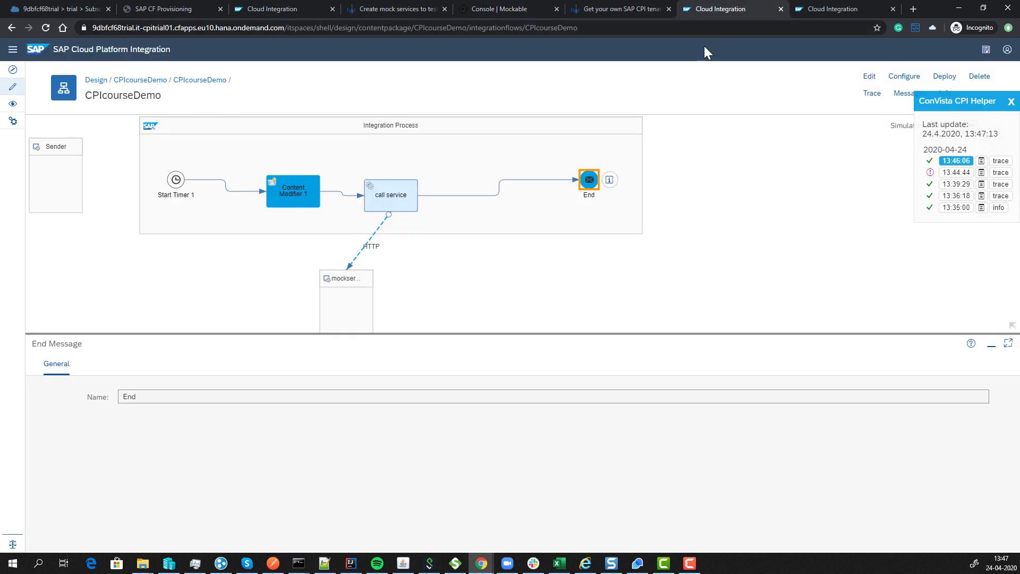
pyautogui.click(942, 76)
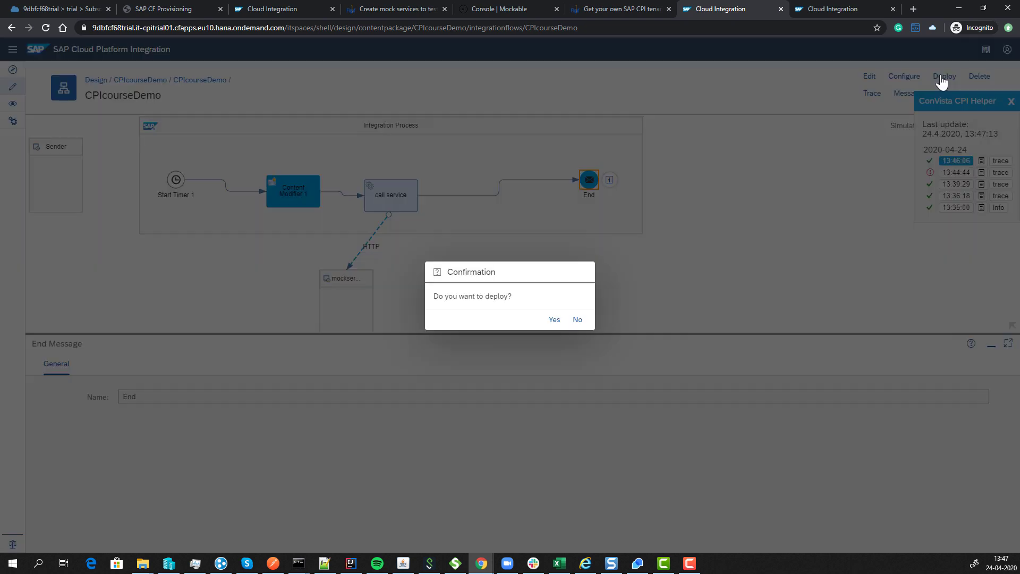
pyautogui.click(554, 319)
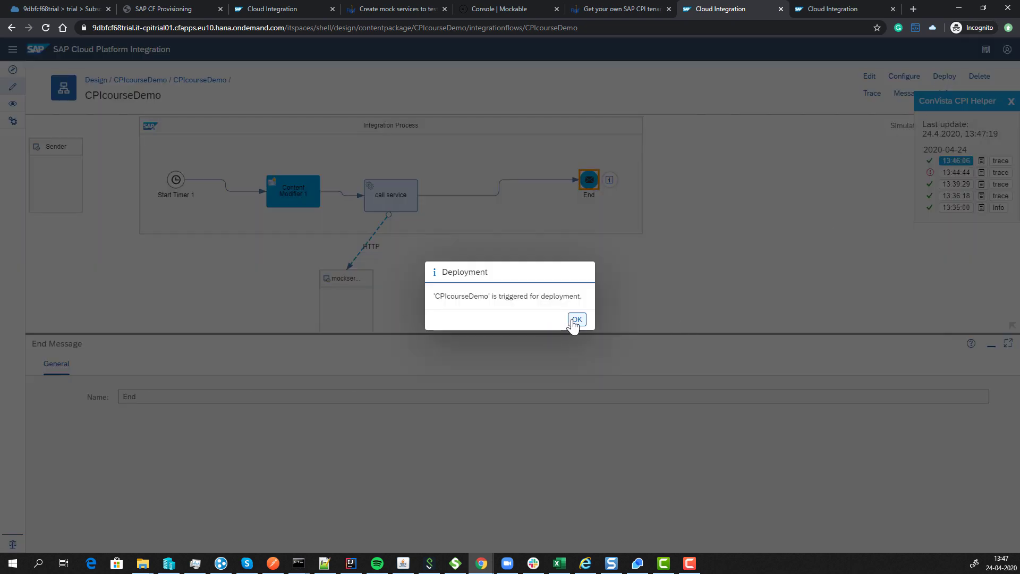
pyautogui.click(569, 322)
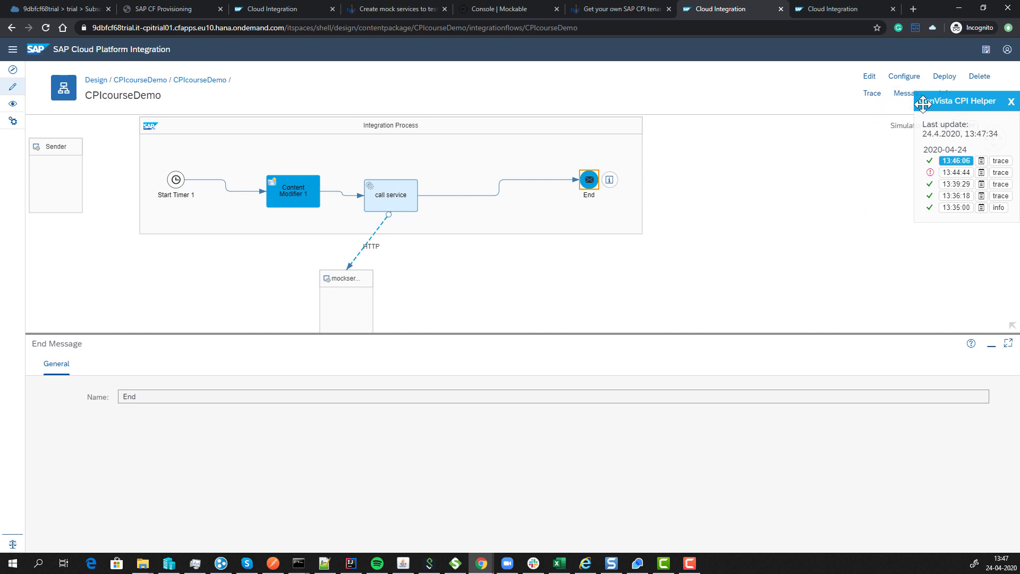
pyautogui.click(943, 77)
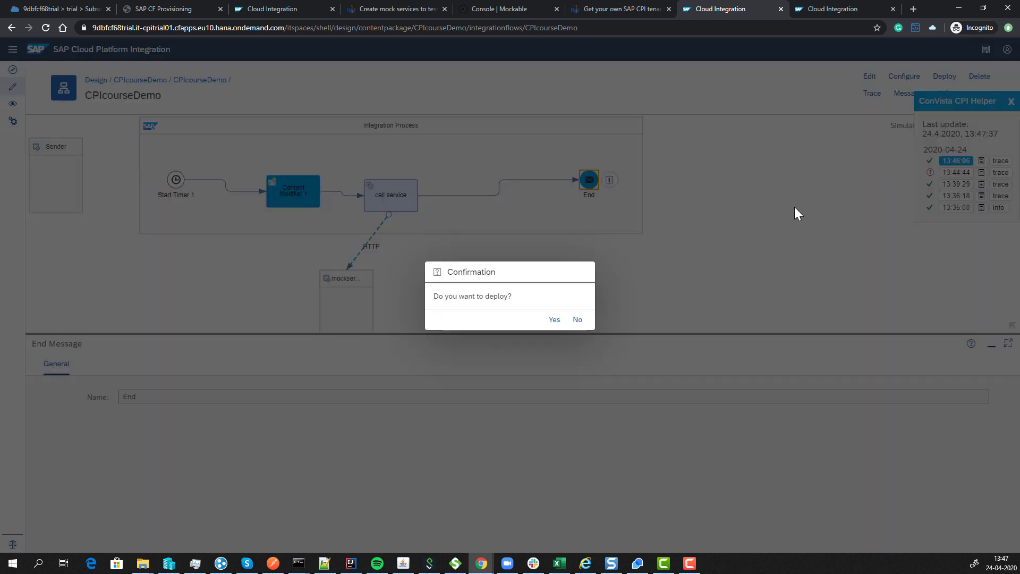
pyautogui.click(554, 319)
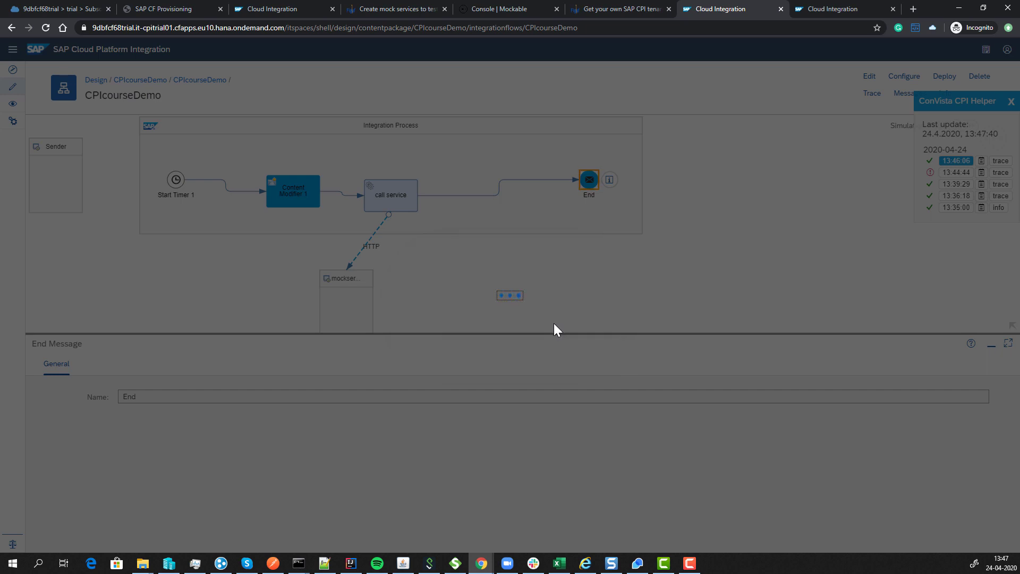
pyautogui.click(577, 319)
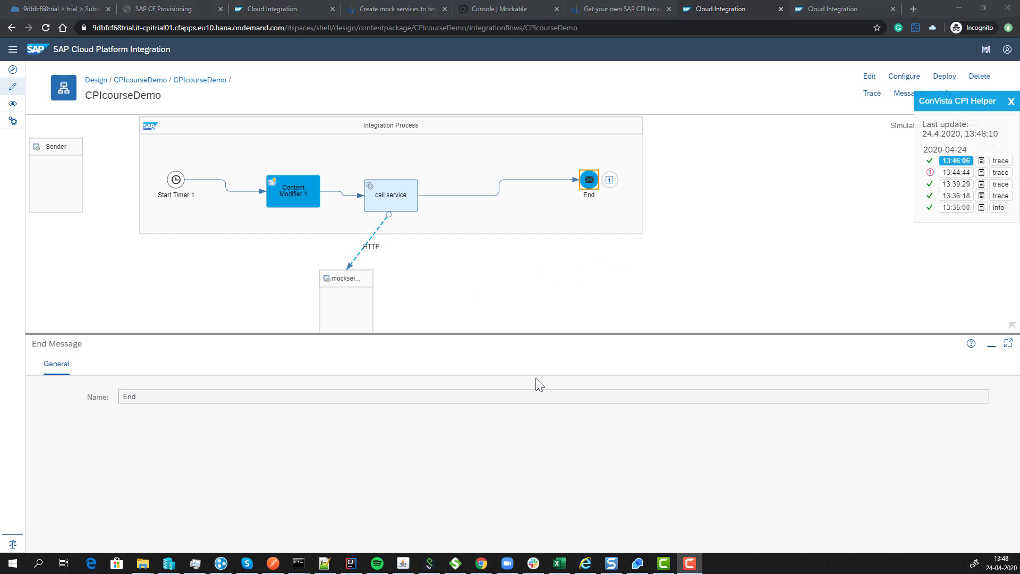
# Step: Inspect the traced message content before the Content Modifier 1 step in the CPI Helper
pyautogui.click(302, 196)
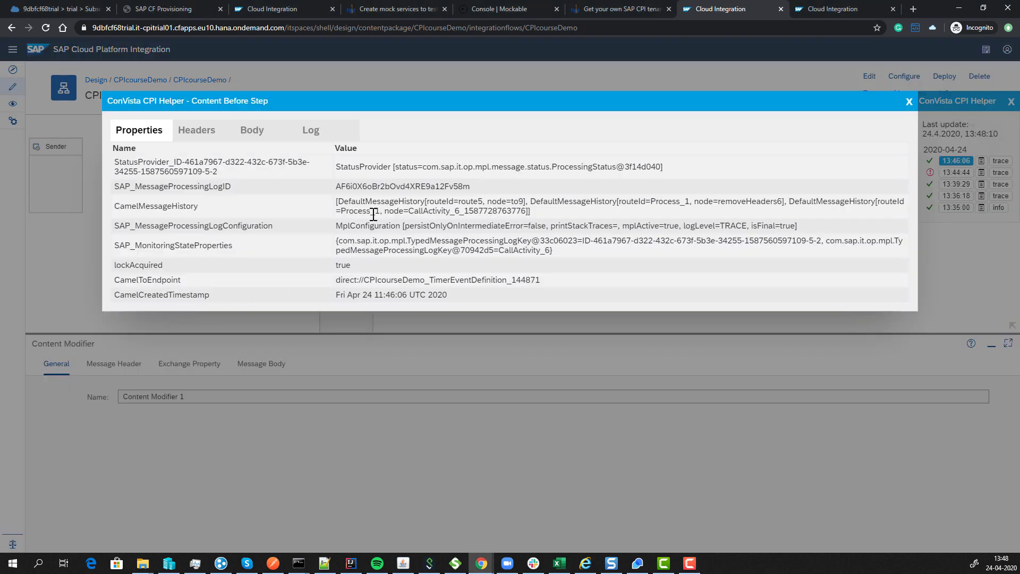
pyautogui.click(910, 101)
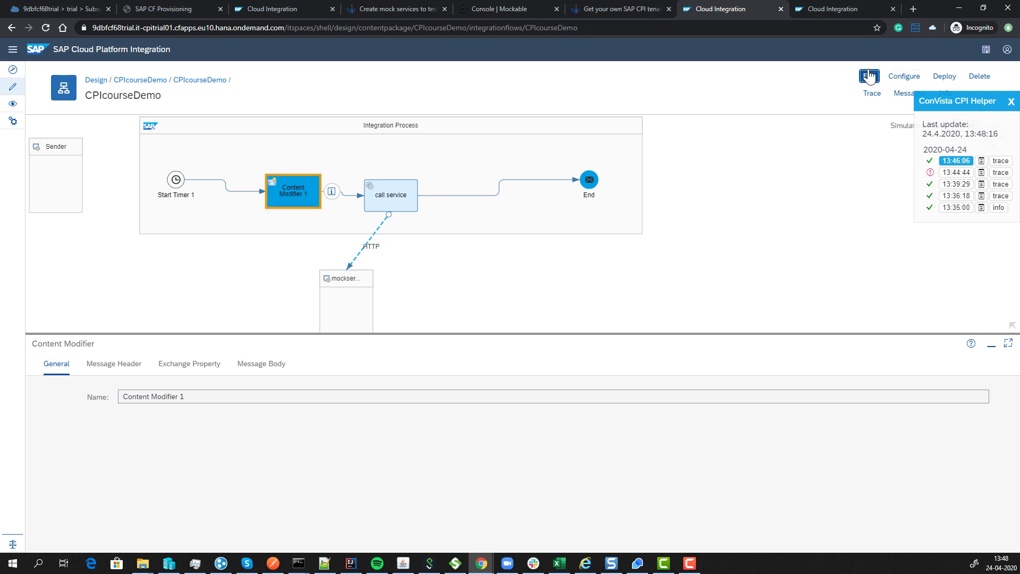
# Step: Insert a JSON to XML Converter between call service and End in CPIcourseDemo, and save the flow as a version
pyautogui.click(869, 76)
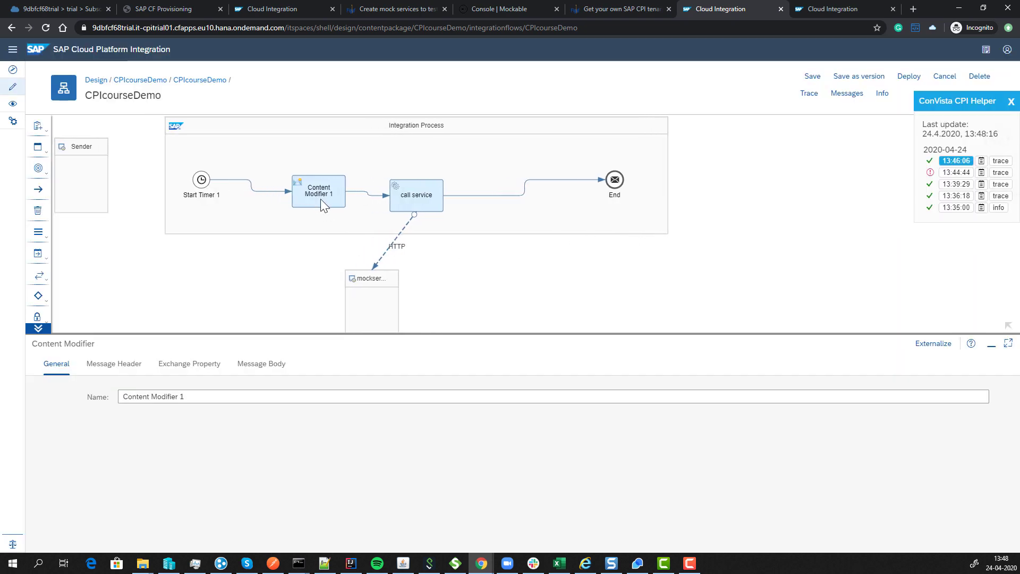
pyautogui.click(317, 196)
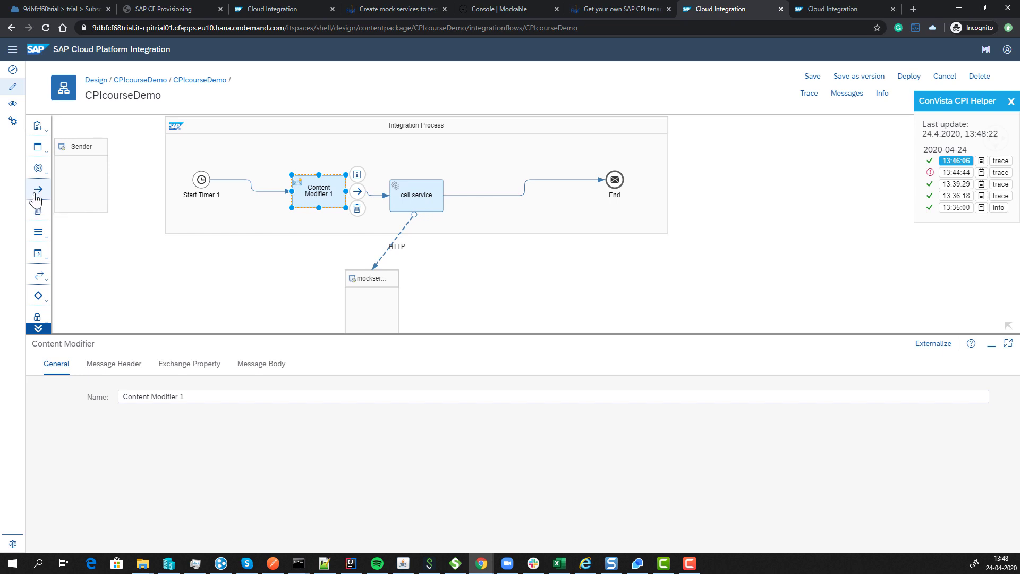
pyautogui.click(40, 277)
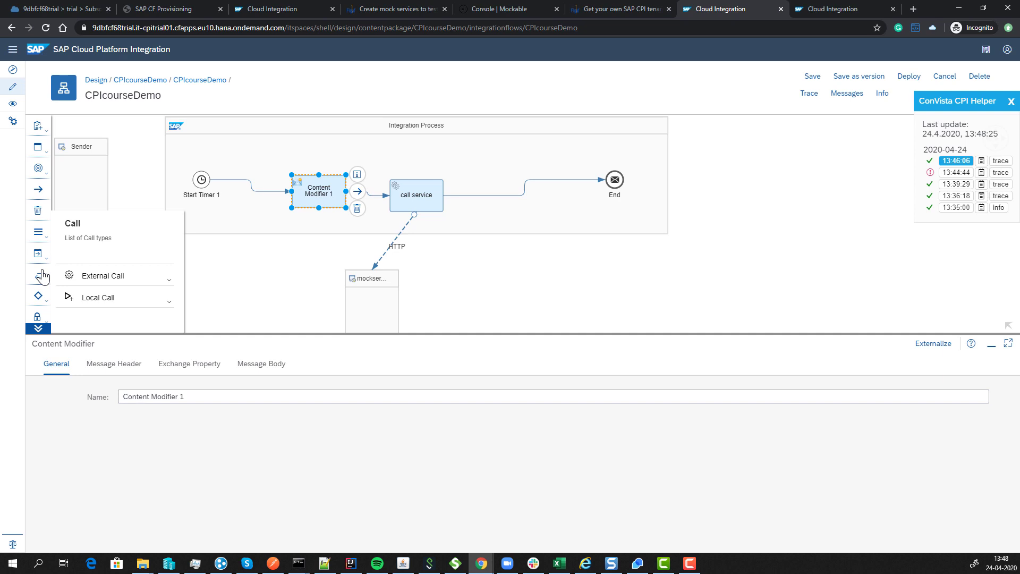
pyautogui.click(37, 253)
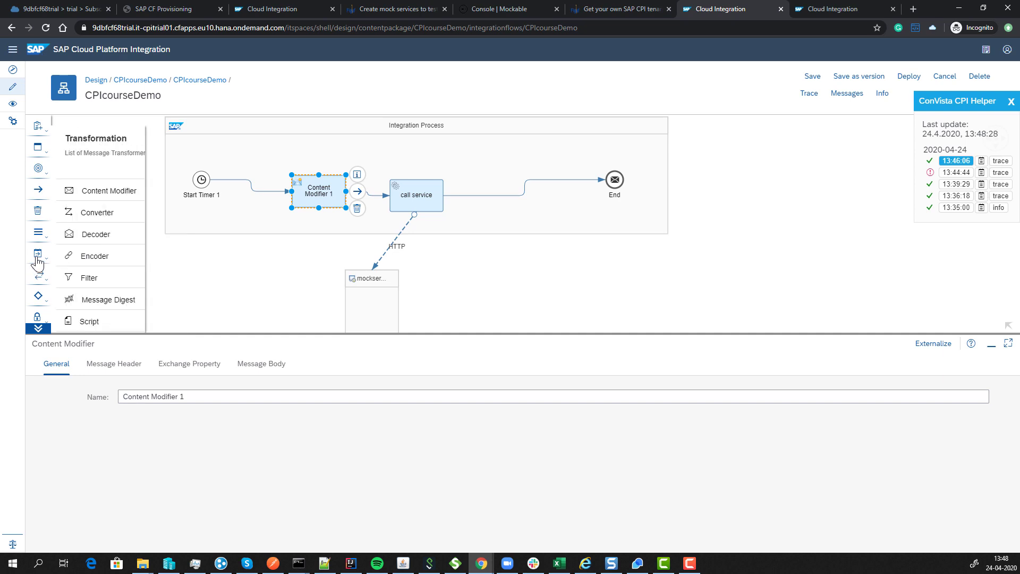
pyautogui.click(109, 214)
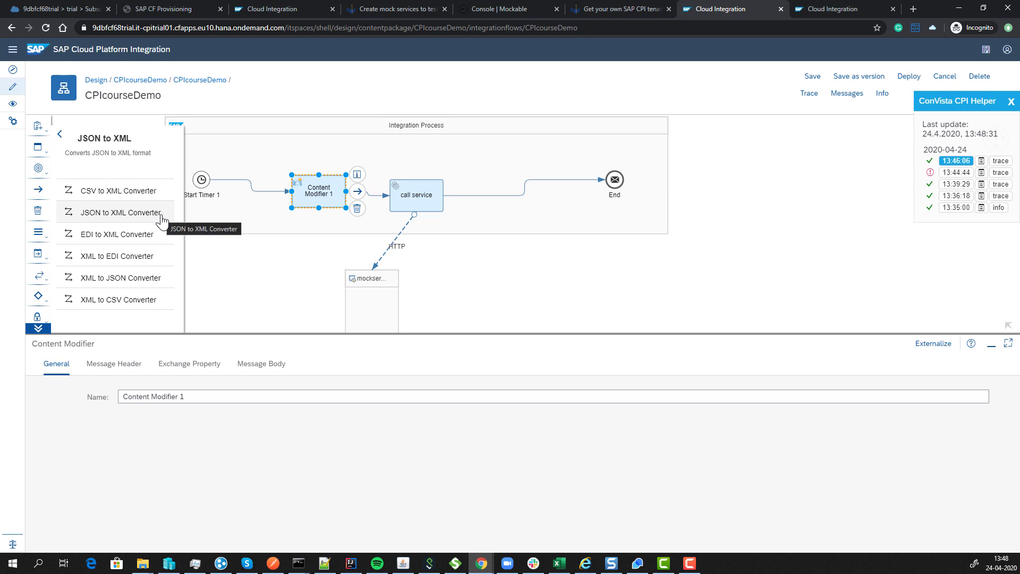
pyautogui.click(152, 218)
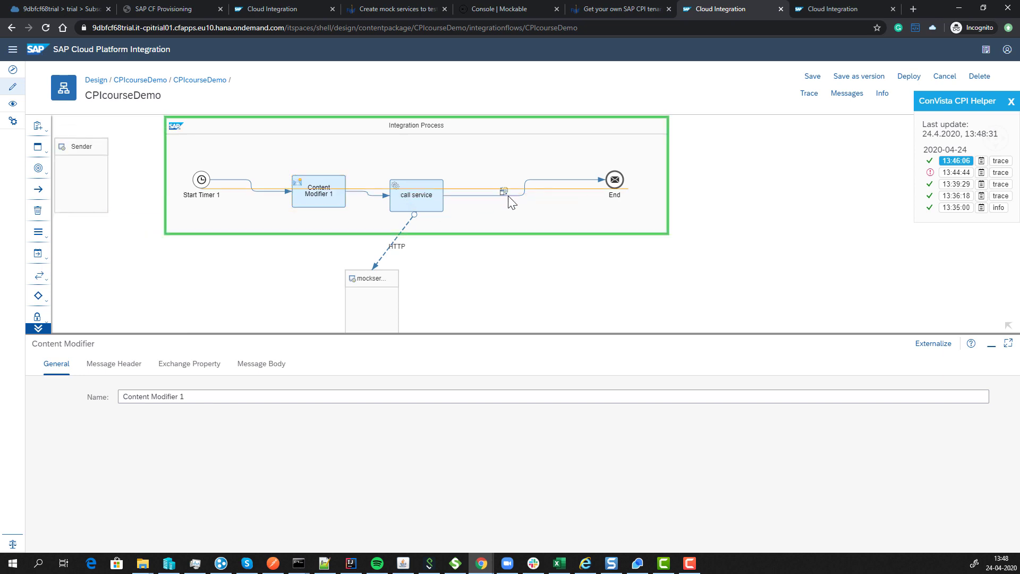
pyautogui.click(514, 205)
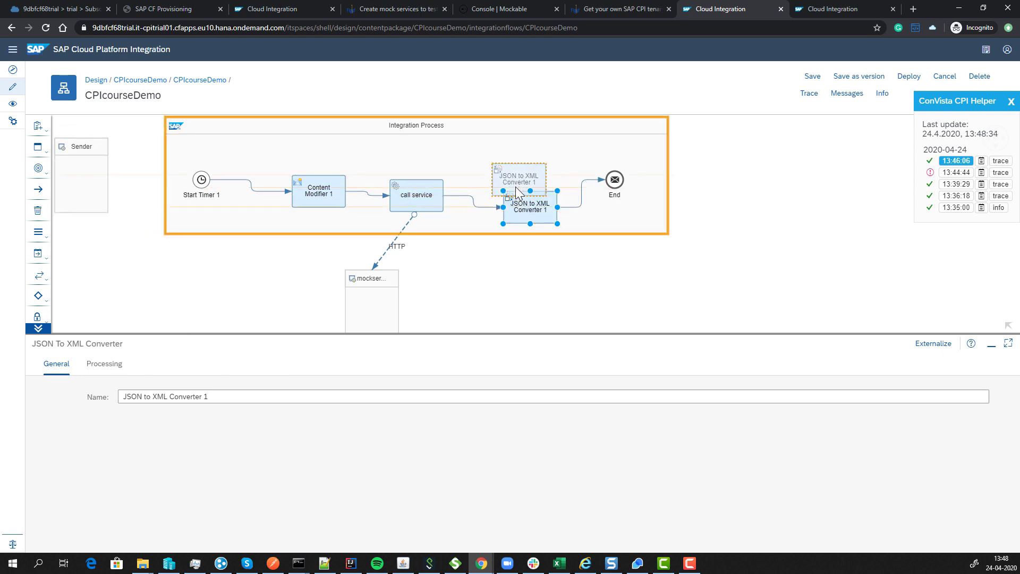
pyautogui.click(112, 364)
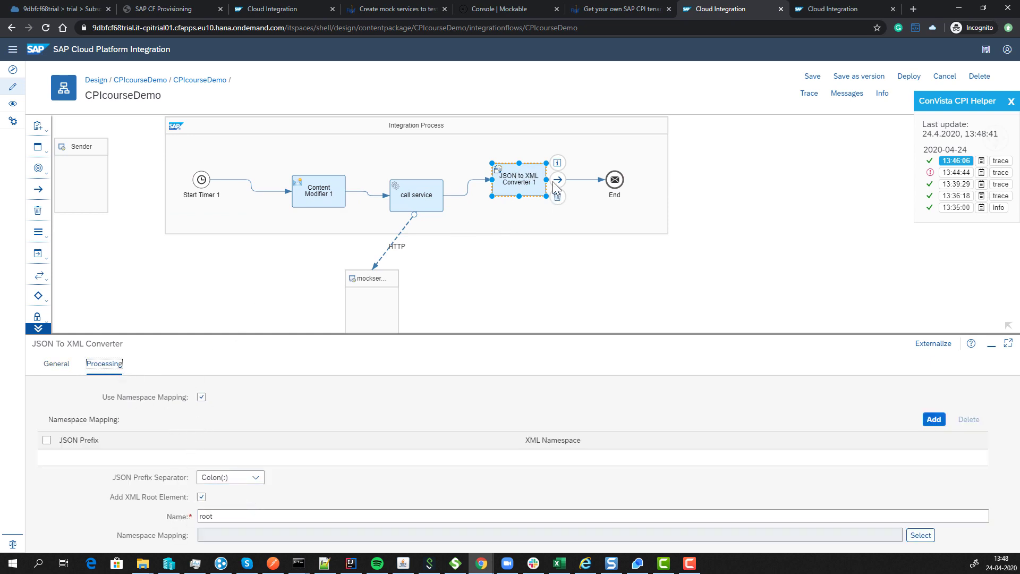
pyautogui.click(859, 76)
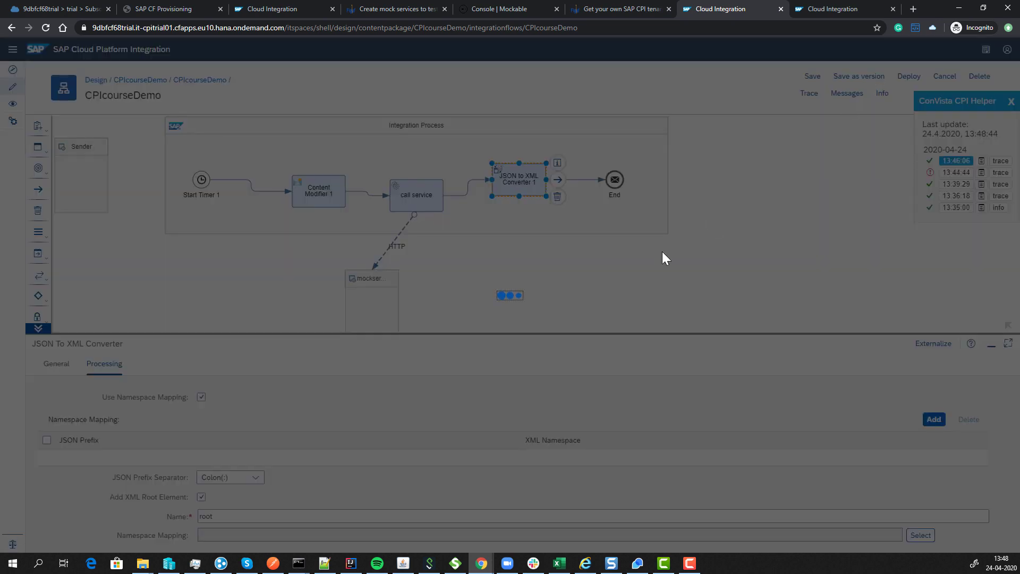
pyautogui.click(675, 345)
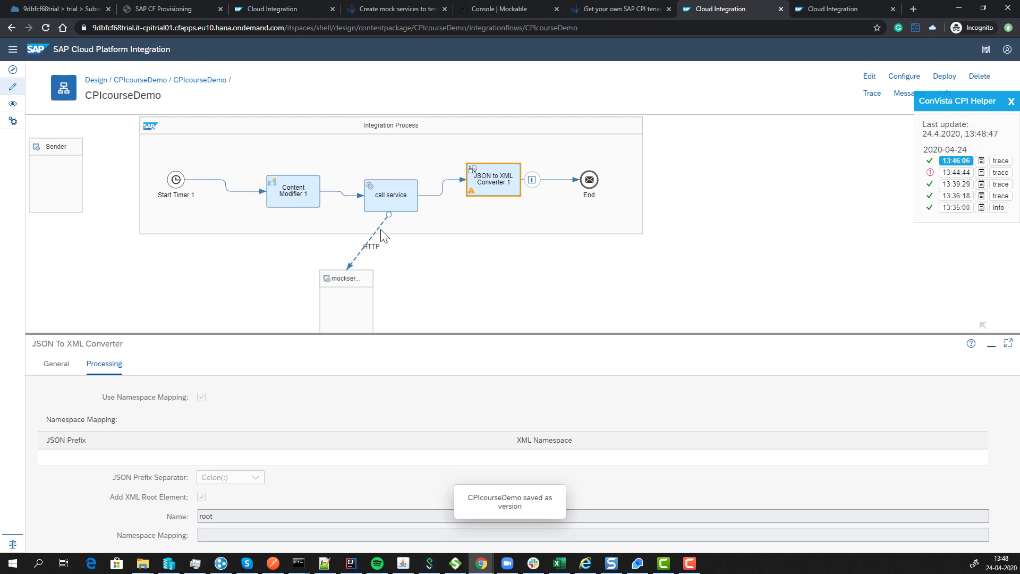
# Step: Review the HTTP channel's connection details and deploy CPIcourseDemo
pyautogui.click(372, 242)
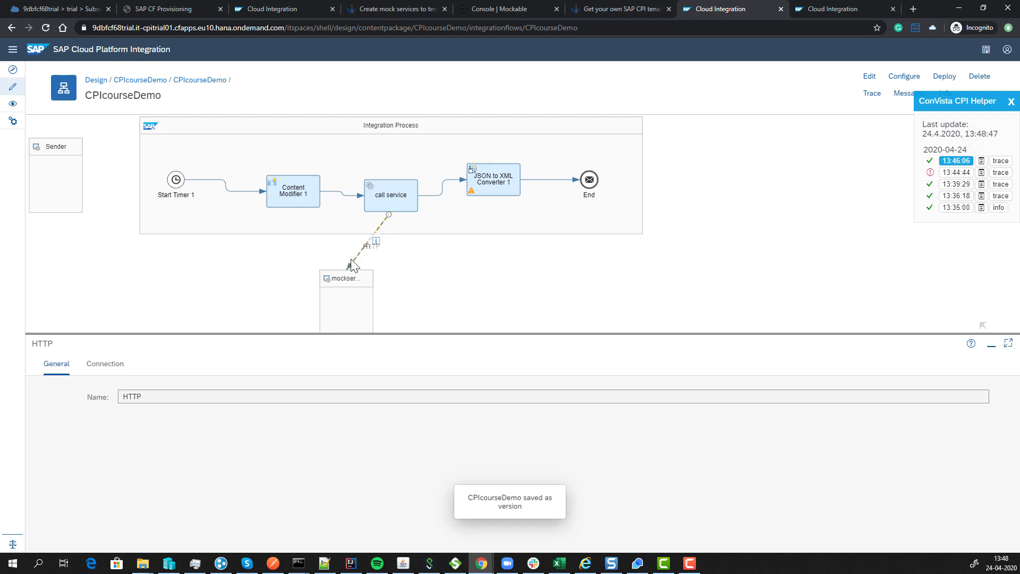
pyautogui.click(102, 364)
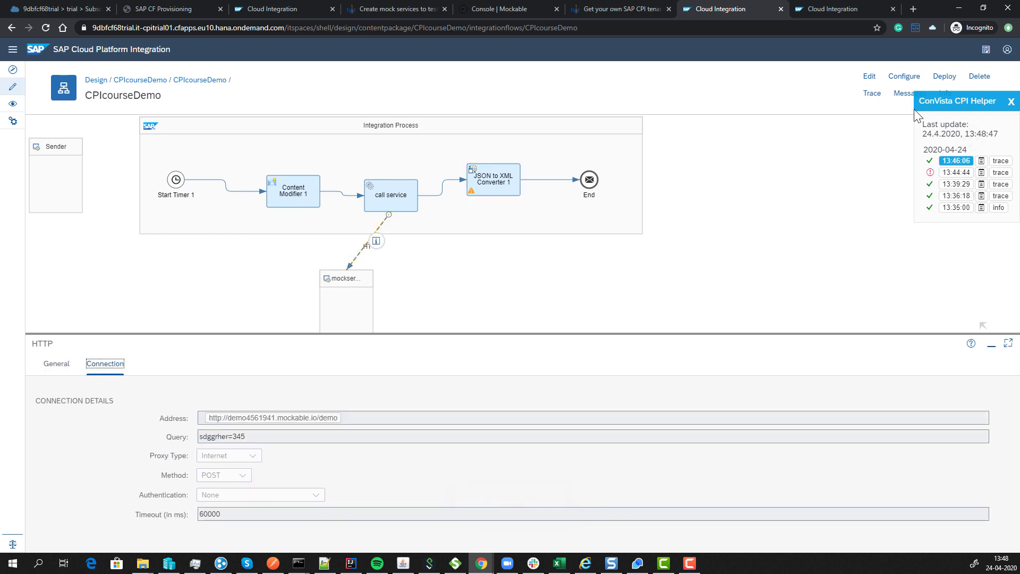
pyautogui.click(947, 77)
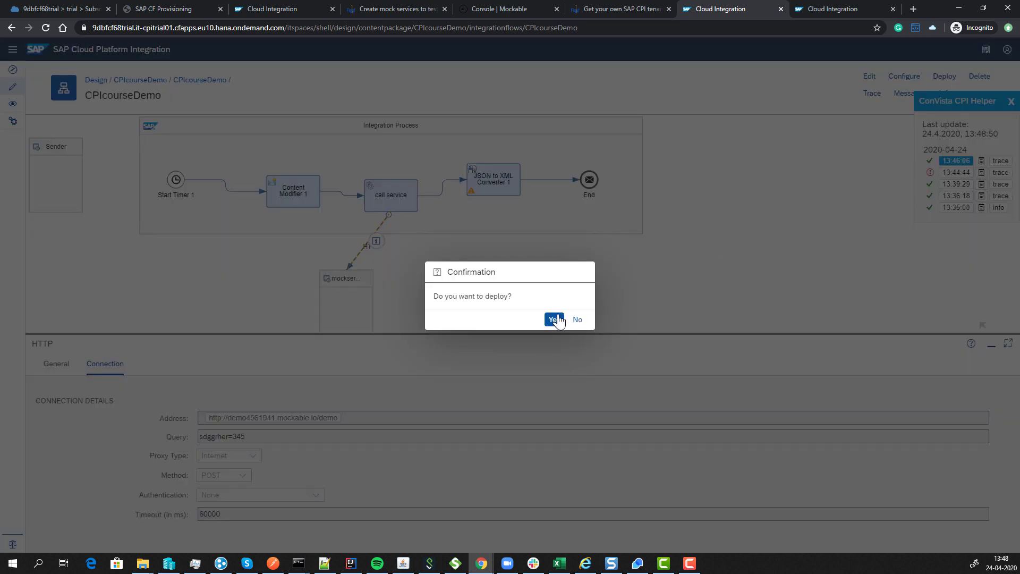
pyautogui.click(555, 320)
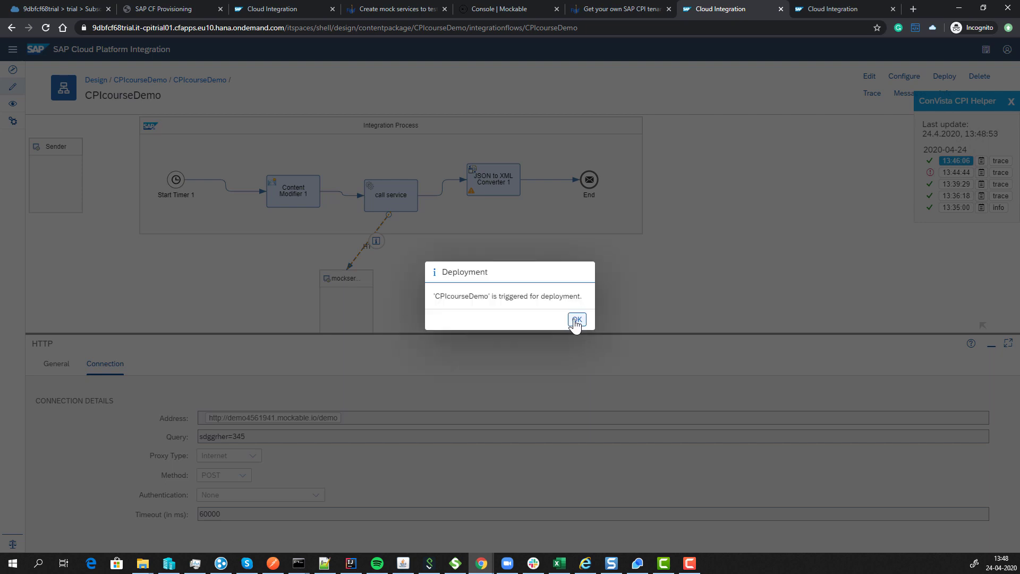
pyautogui.click(575, 320)
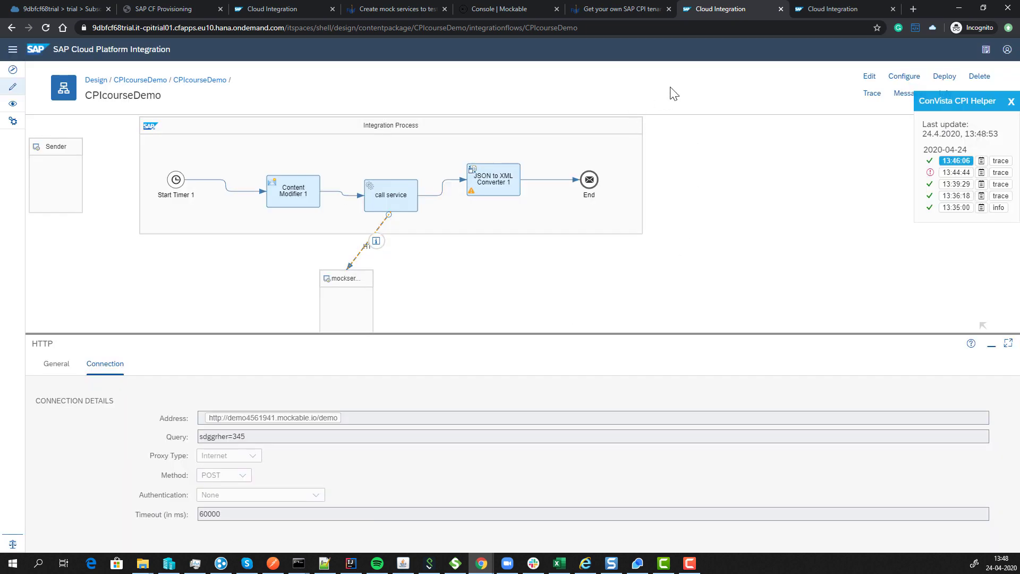
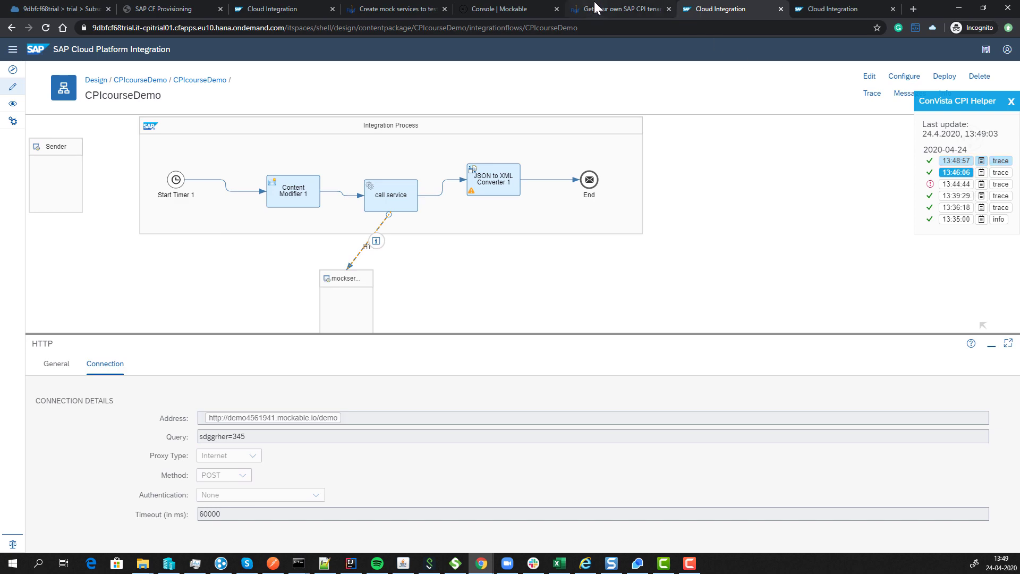
# Step: Switch to Mockable and reload the request inspector for the demo4561941 domain, dismissing the release notes
pyautogui.click(508, 10)
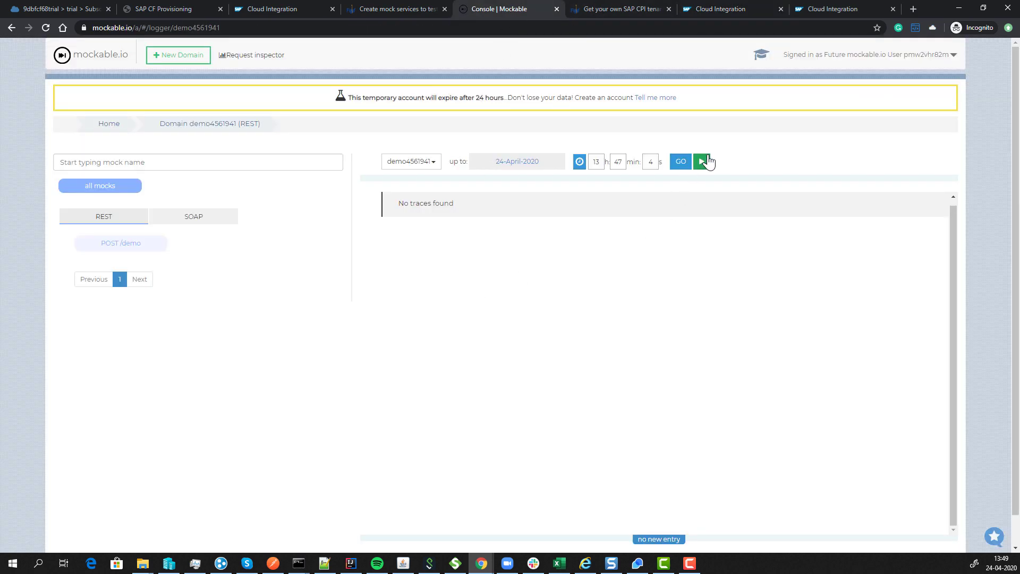
pyautogui.click(46, 27)
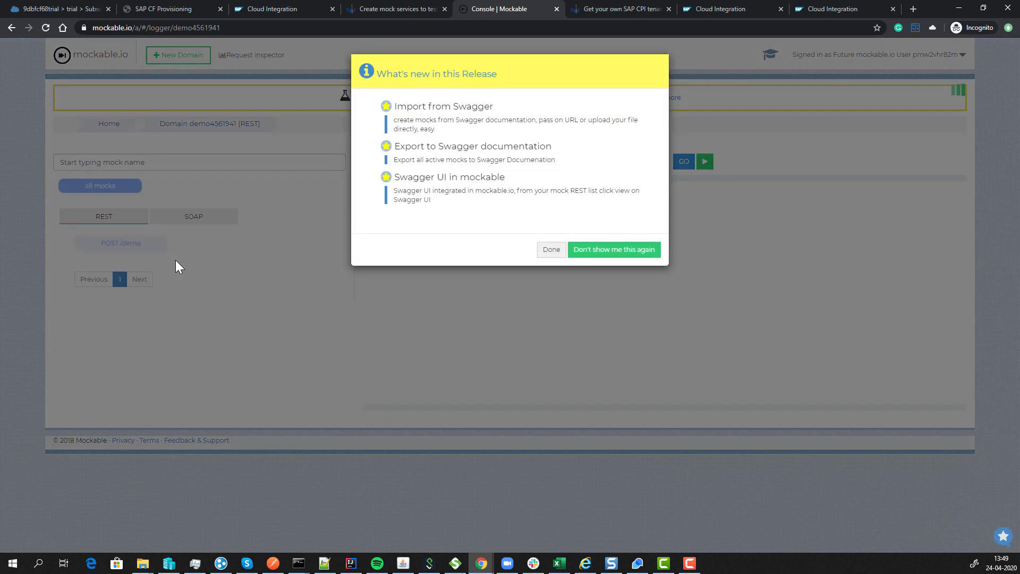
pyautogui.click(552, 249)
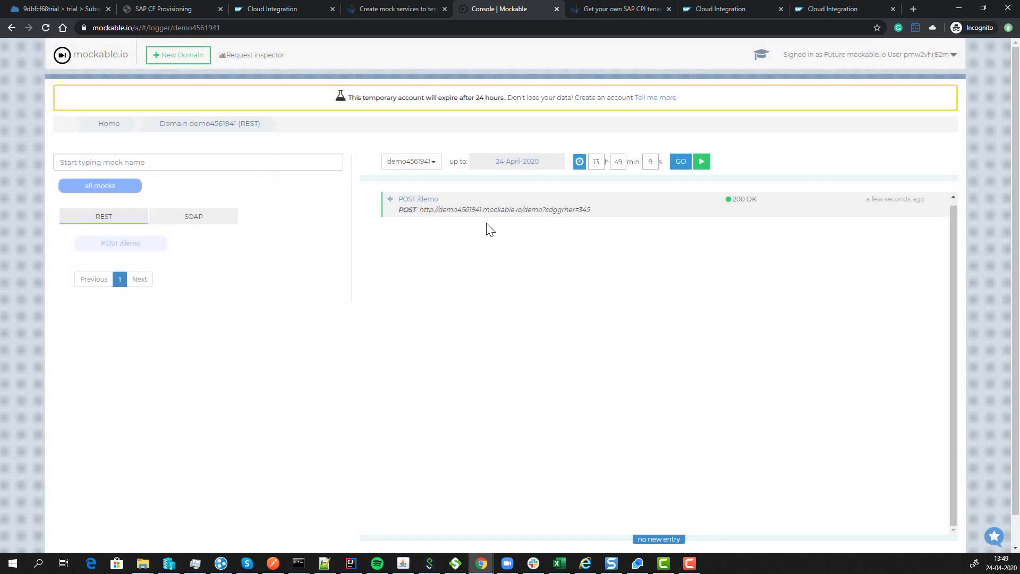
# Step: Examine the logged POST /demo call's request headers, request payload and response
pyautogui.click(390, 200)
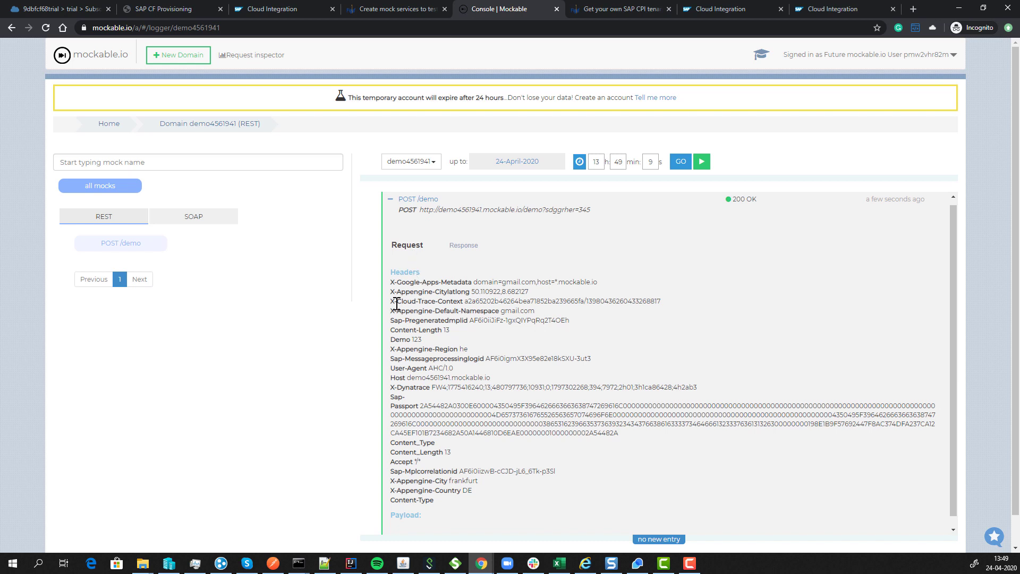
pyautogui.moveTo(397, 282); pyautogui.dragTo(503, 317)
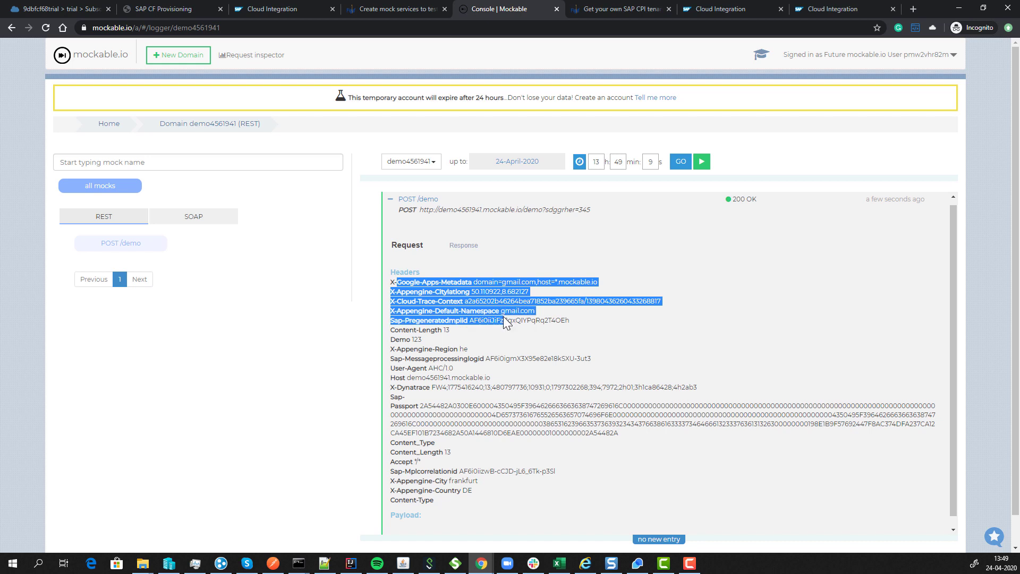
pyautogui.doubleClick(440, 321)
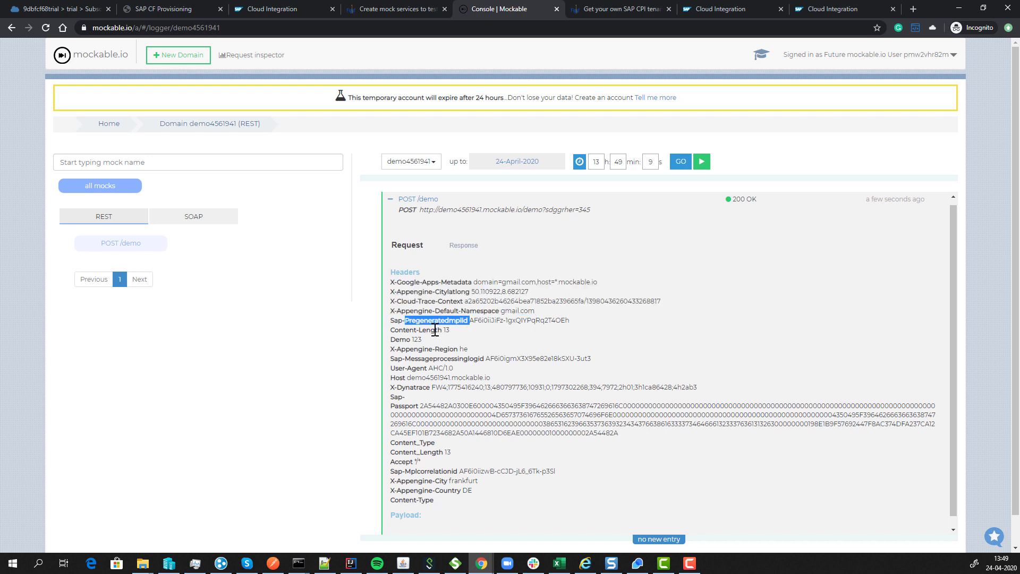
pyautogui.doubleClick(408, 340)
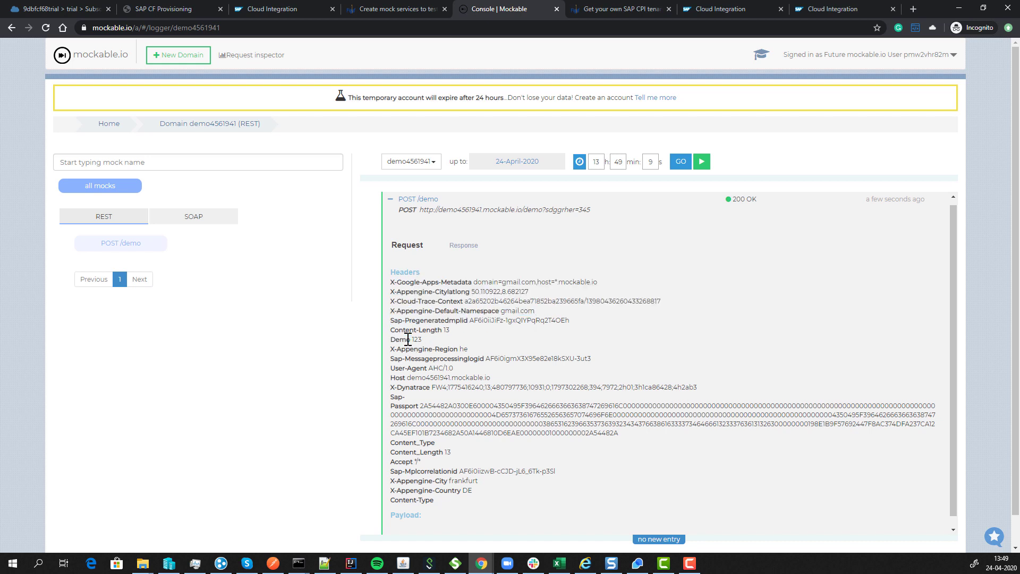
pyautogui.doubleClick(408, 339)
pyautogui.moveTo(483, 423); pyautogui.dragTo(541, 433)
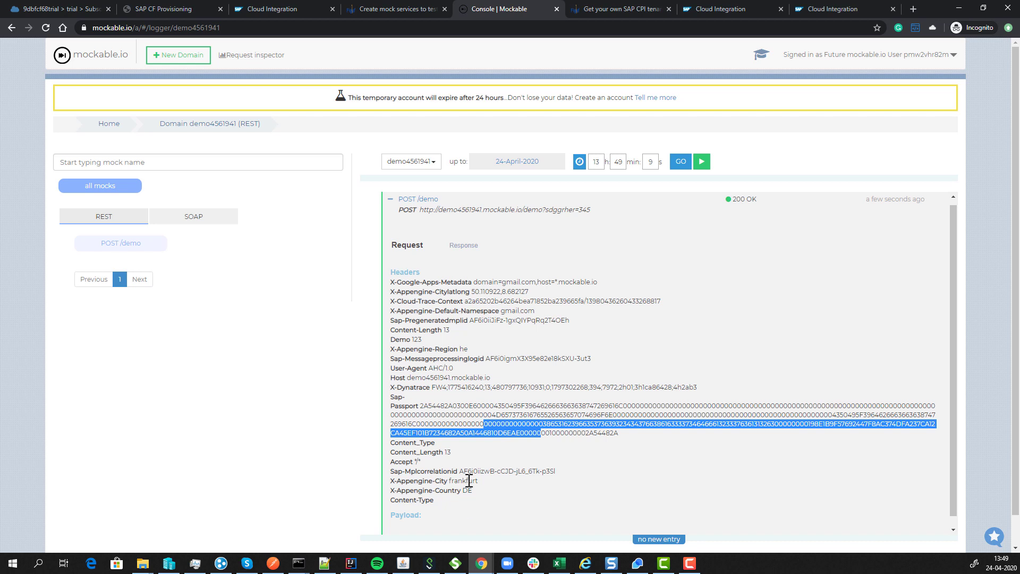
pyautogui.moveTo(469, 471); pyautogui.dragTo(490, 467)
pyautogui.click(493, 470)
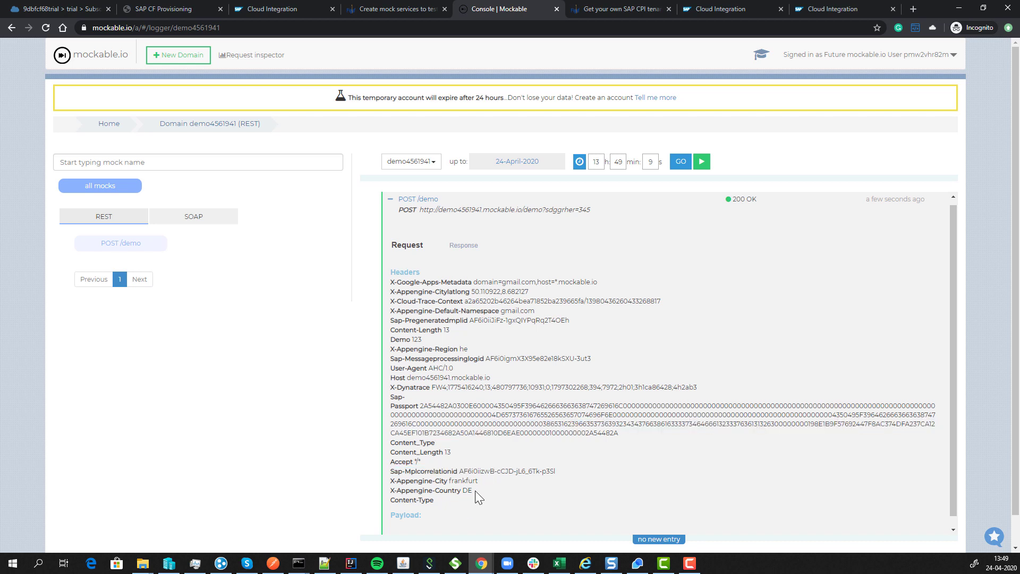
pyautogui.scroll(-2, 443, 504)
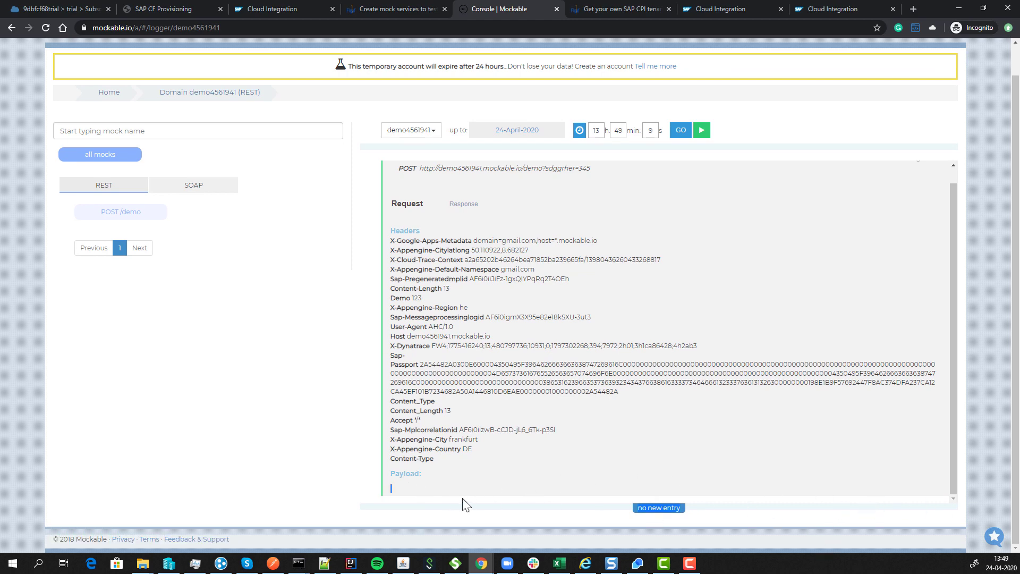
pyautogui.click(454, 210)
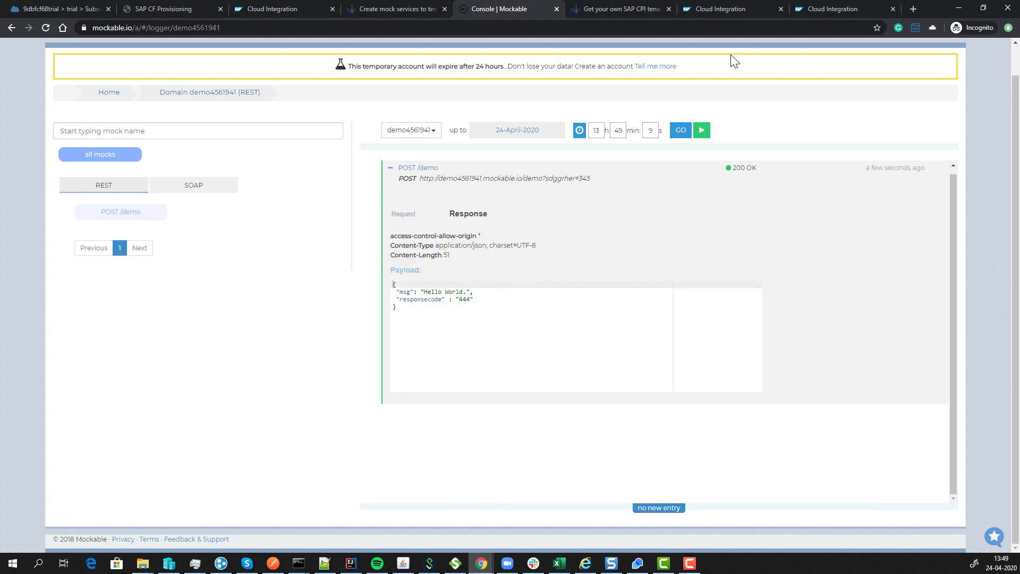
# Step: Refresh message monitoring in SAP Cloud Platform Integration, open the newest CPIcourseDemo run's trace and view the End step's message content
pyautogui.click(833, 8)
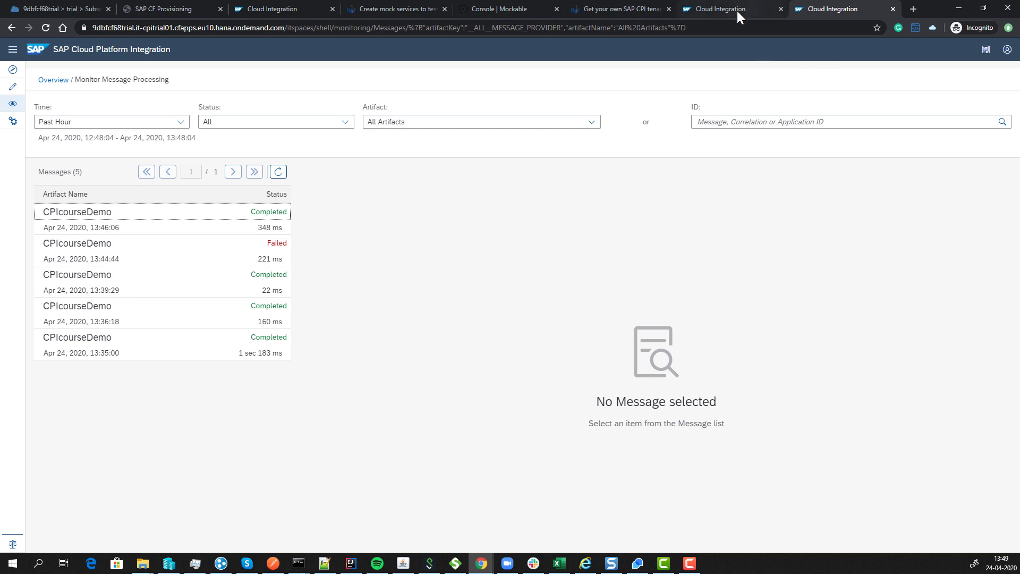
pyautogui.click(278, 177)
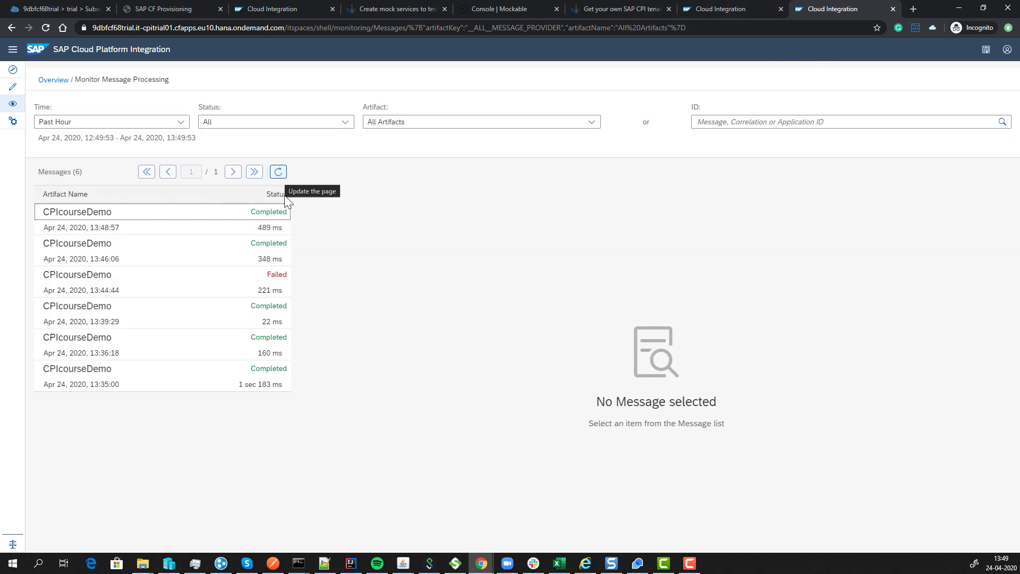
pyautogui.click(268, 223)
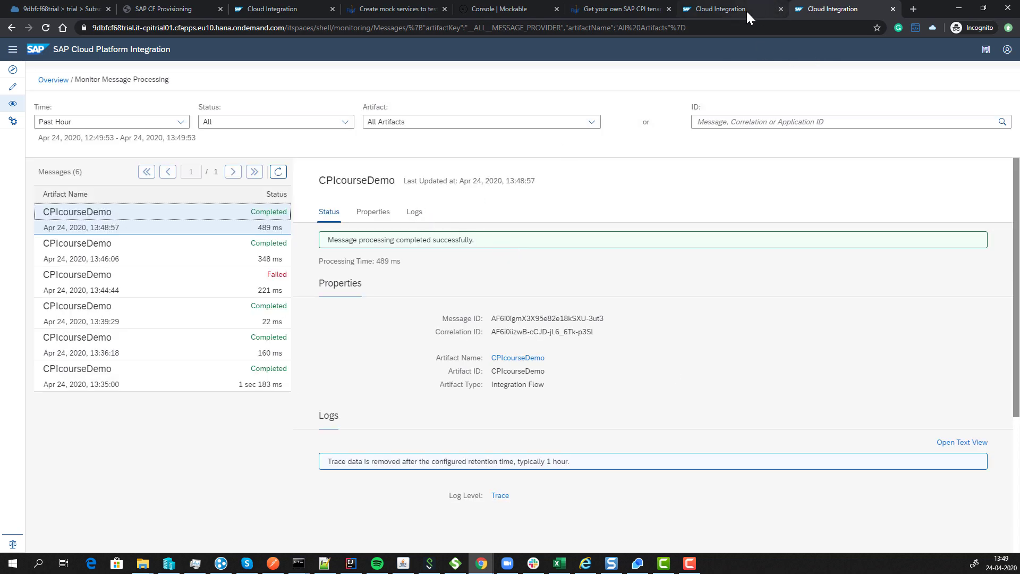
pyautogui.click(500, 495)
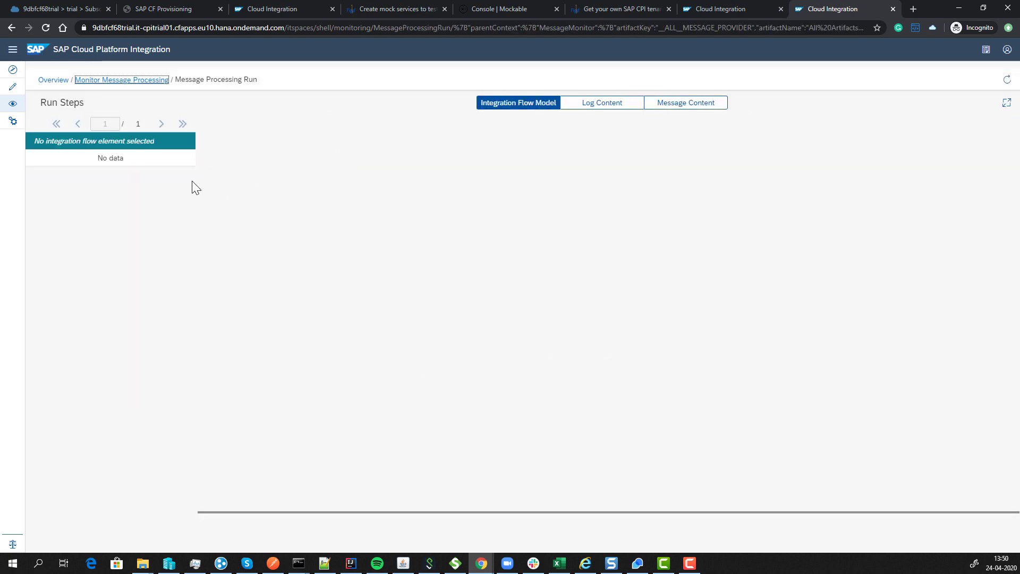
pyautogui.click(176, 180)
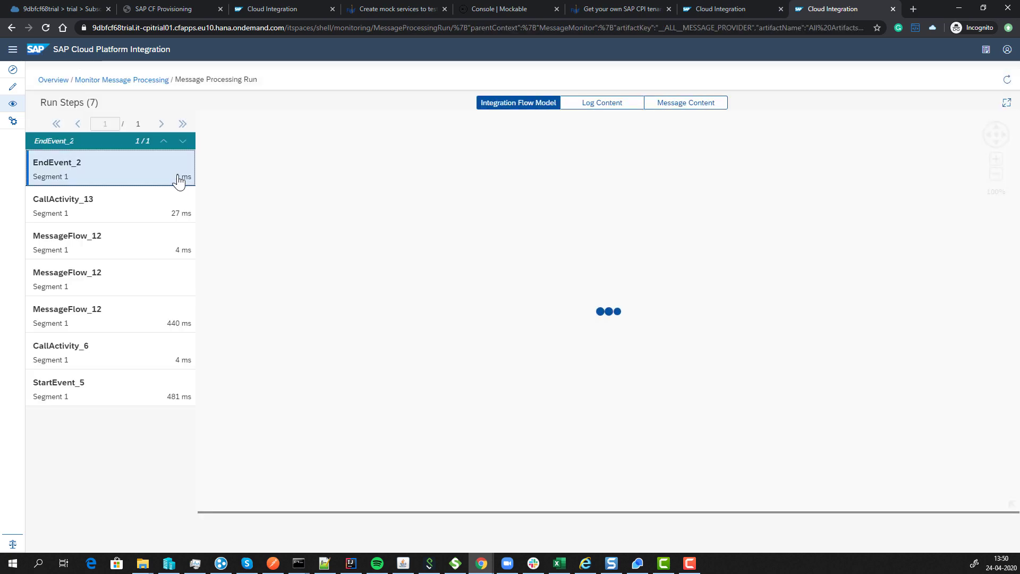
pyautogui.click(676, 101)
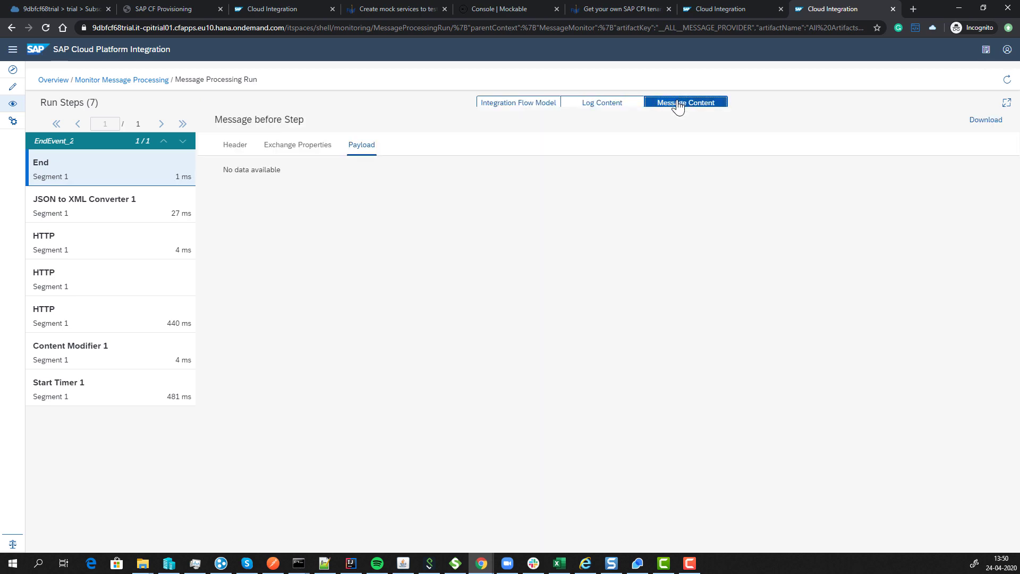
# Step: Display the End step's message payload and copy the responsecode element name from the XML
pyautogui.click(317, 197)
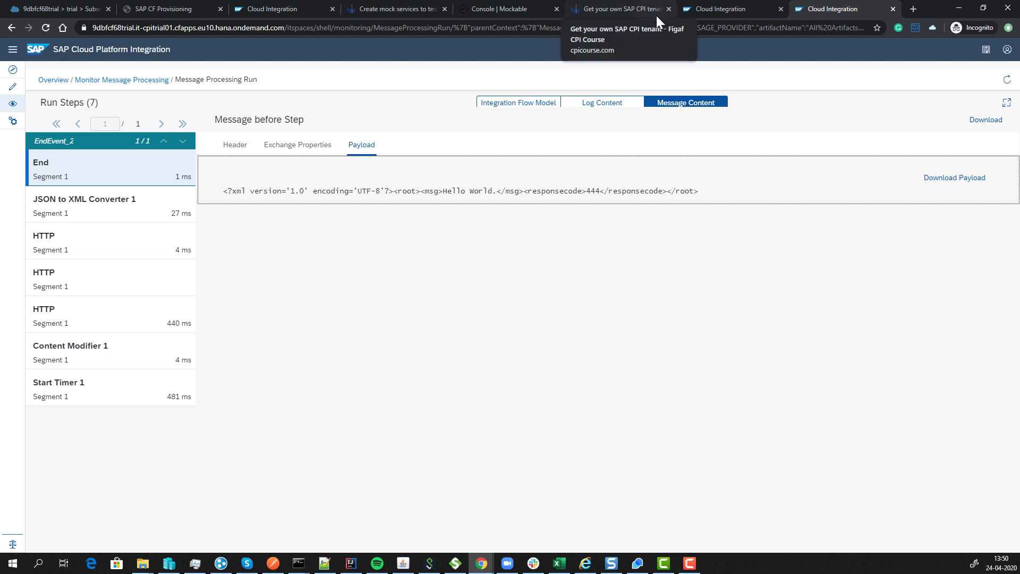
pyautogui.doubleClick(557, 190)
pyautogui.hotkey('ctrl', 'c')
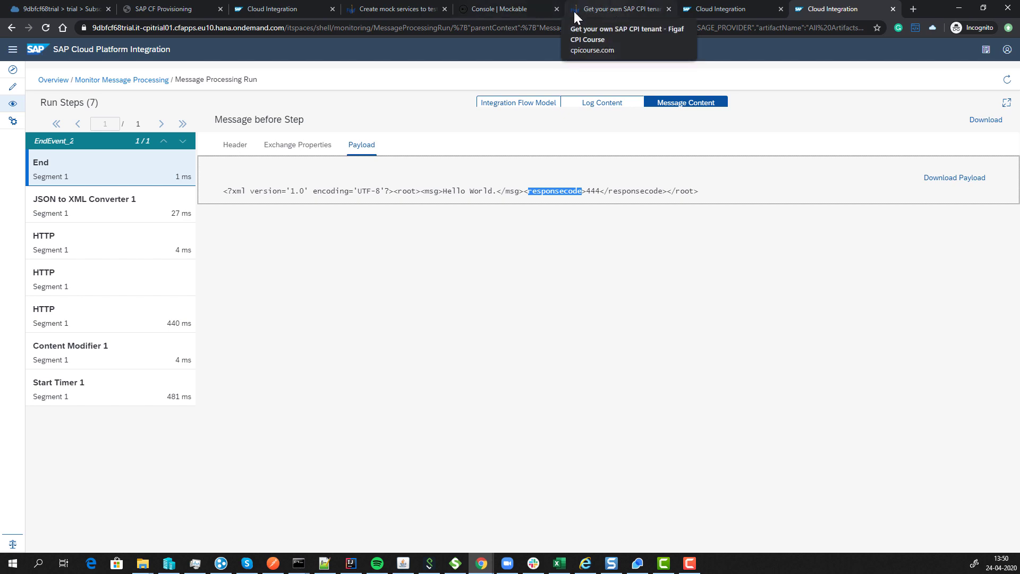
# Step: Put the CPIcourseDemo flow into edit mode, move the End event further right and insert a Content Modifier before it
pyautogui.click(706, 9)
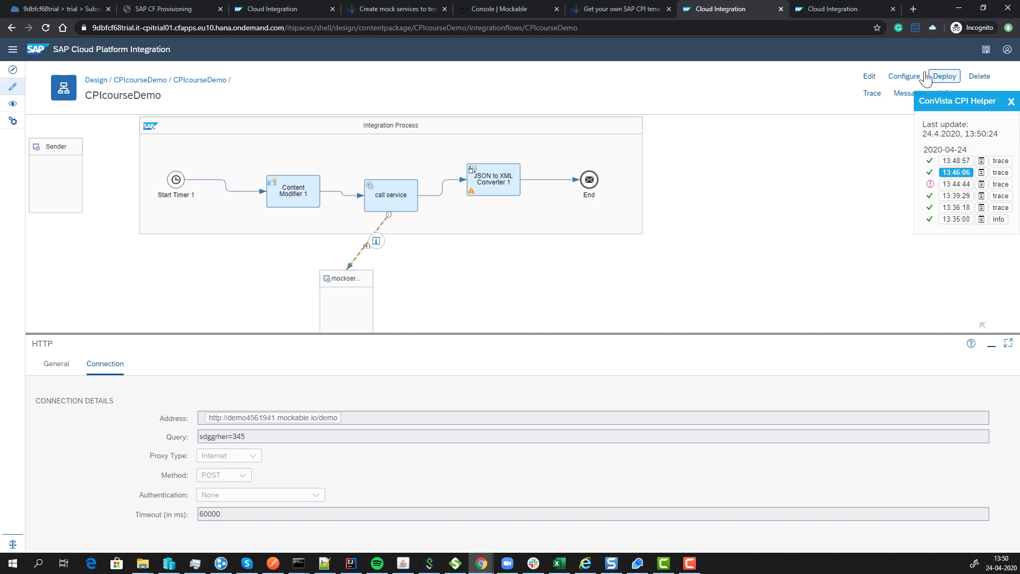
pyautogui.click(869, 77)
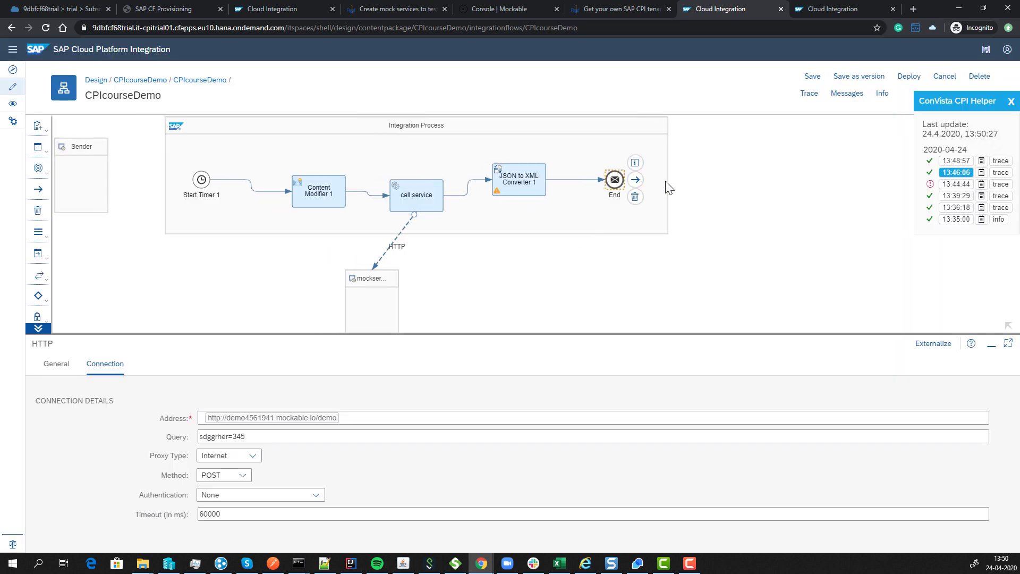
pyautogui.click(615, 179)
pyautogui.moveTo(614, 180); pyautogui.dragTo(662, 183)
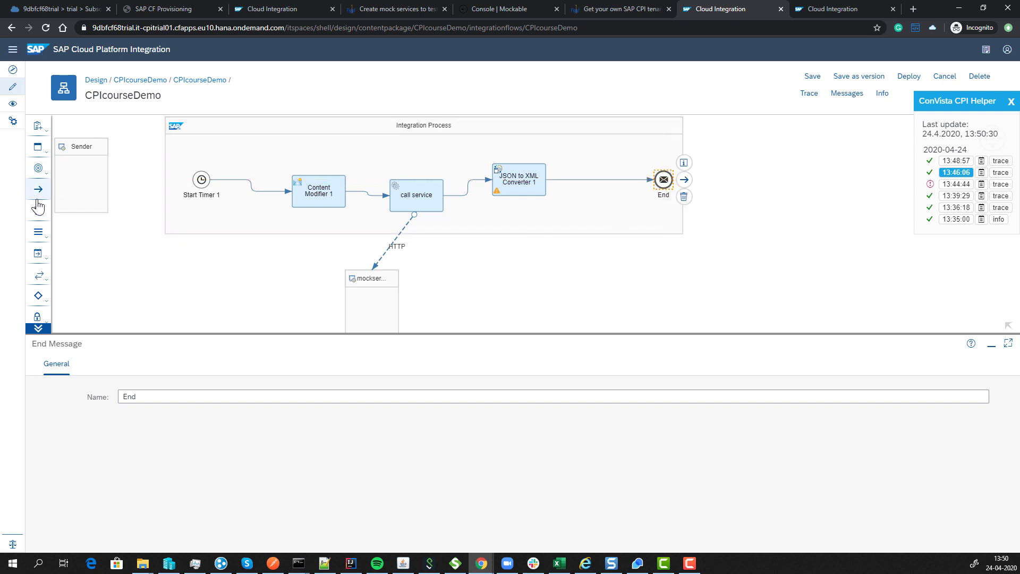
pyautogui.click(34, 260)
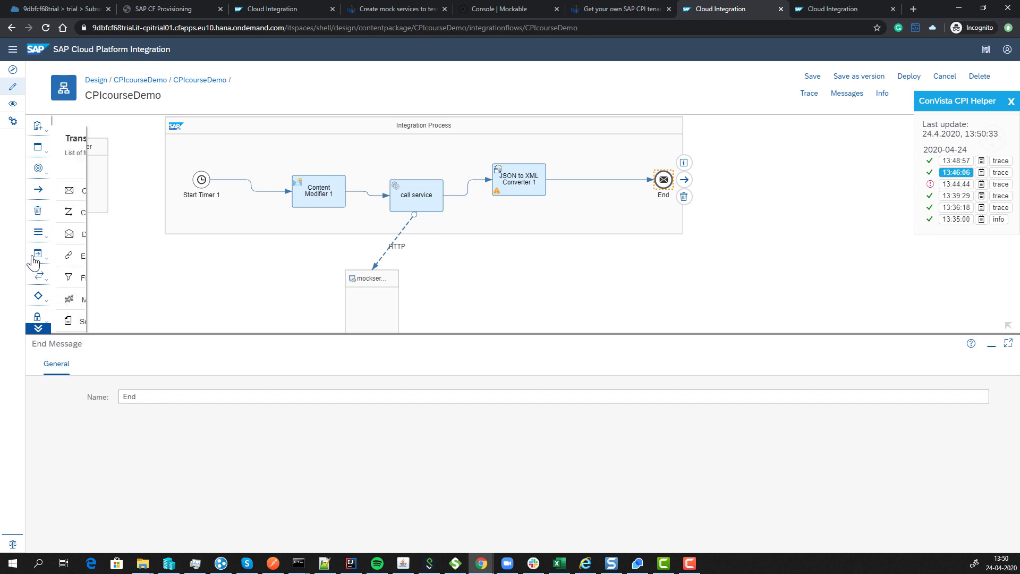
pyautogui.click(86, 205)
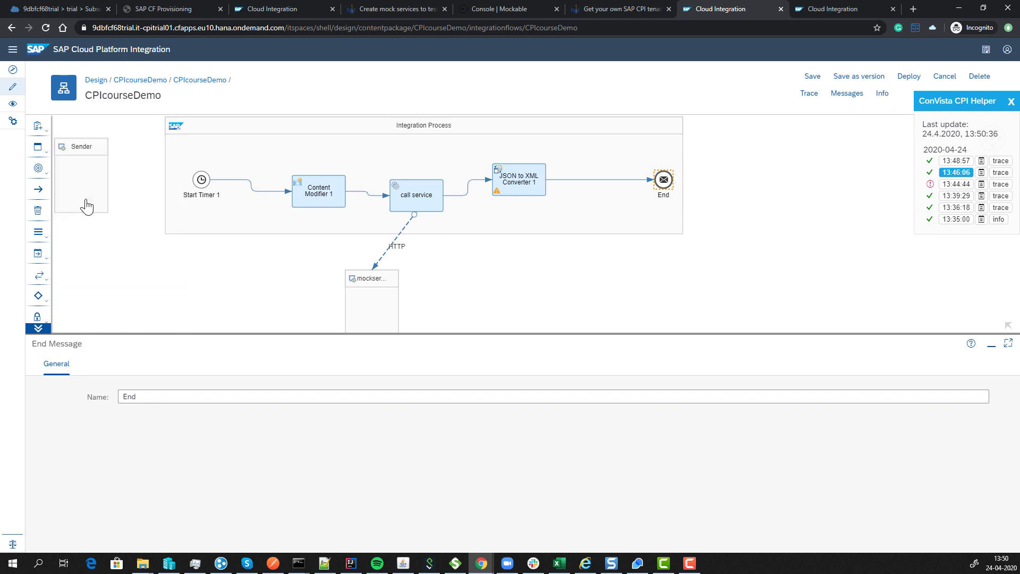
pyautogui.click(584, 180)
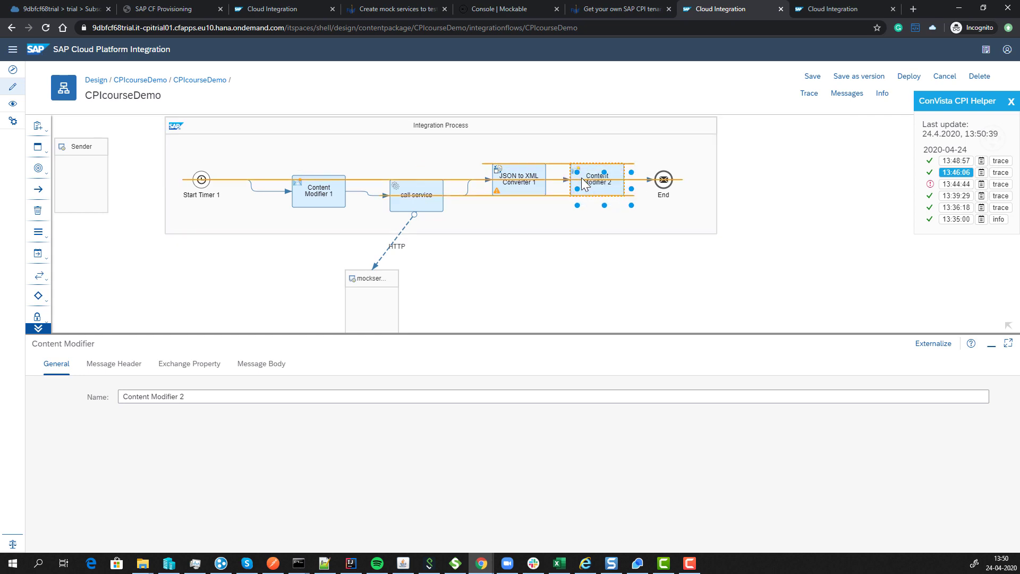
# Step: Add a message header responsecode to the new Content Modifier, with type XPath and data type java.lang.String
pyautogui.click(112, 369)
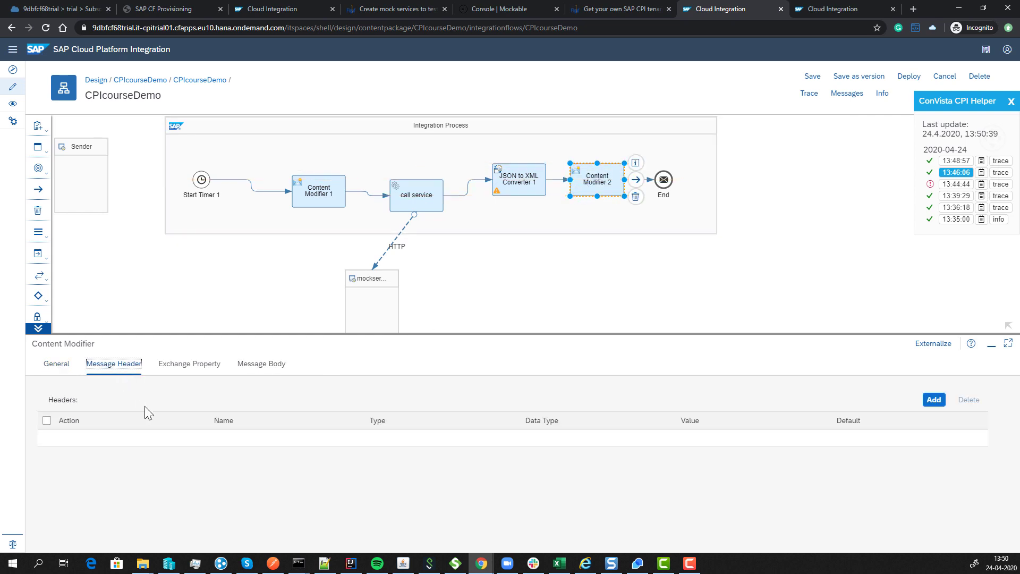
pyautogui.click(933, 399)
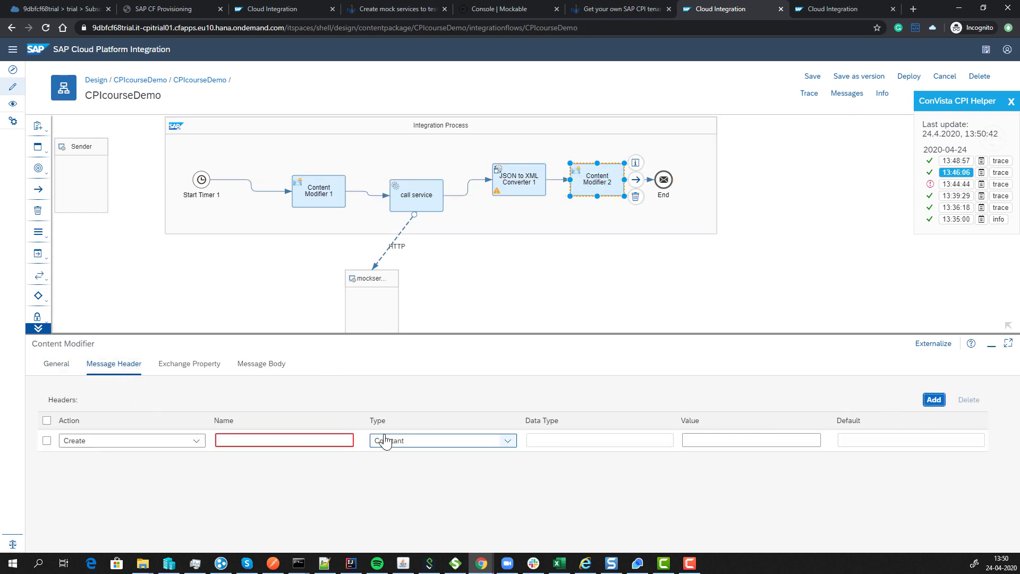
pyautogui.click(312, 440)
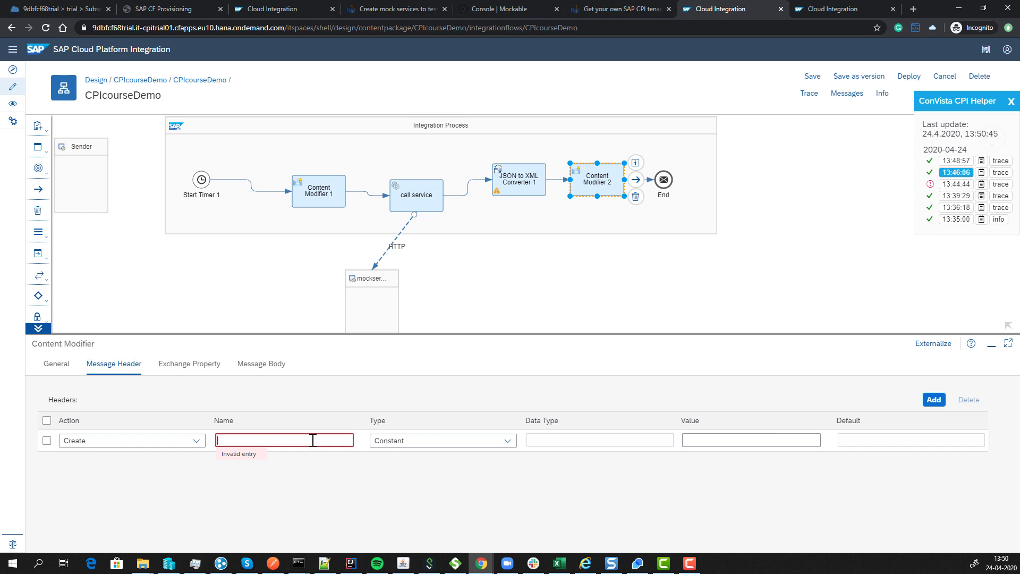
pyautogui.hotkey('ctrl', 'v')
pyautogui.click(466, 444)
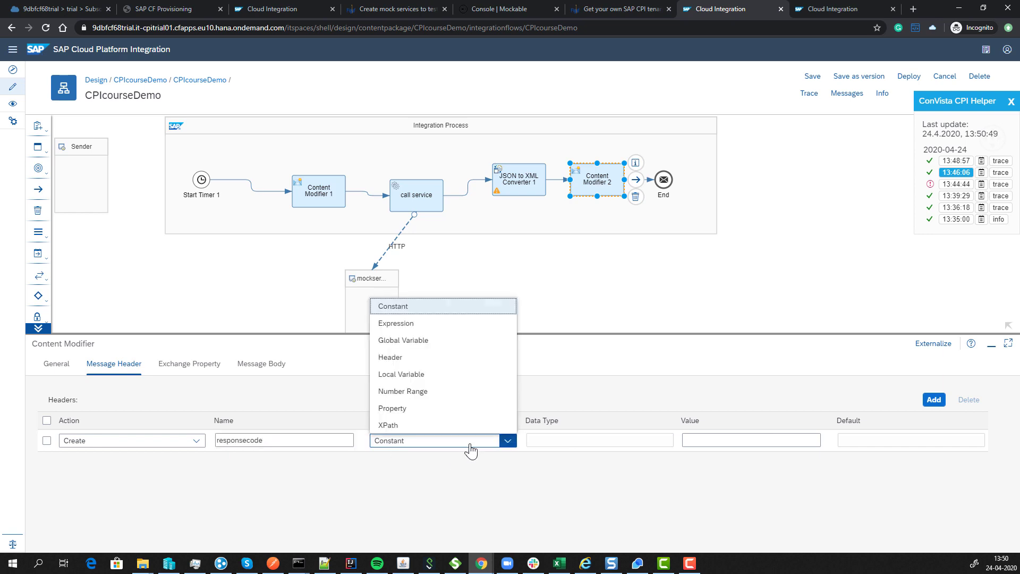
pyautogui.click(448, 425)
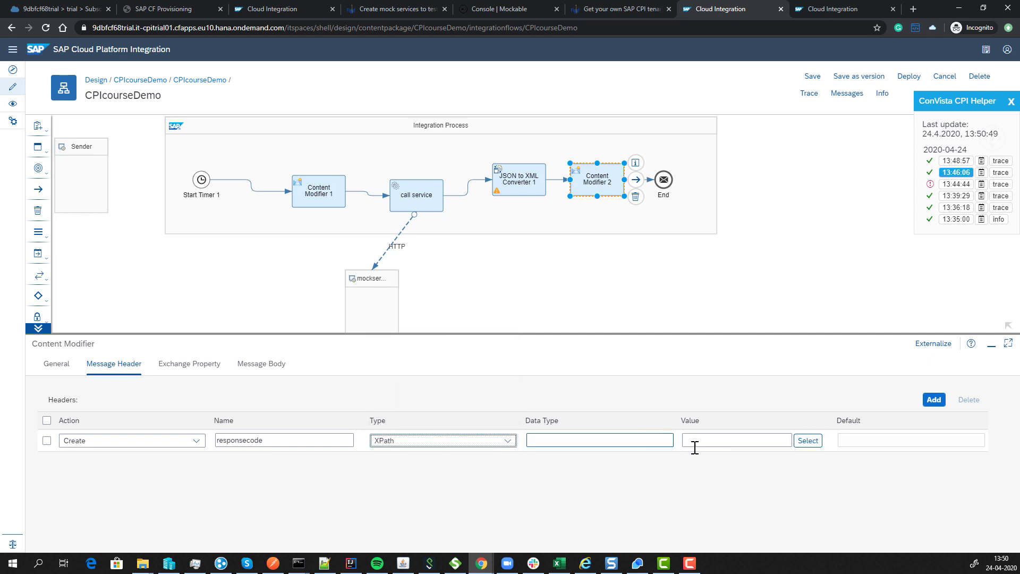
pyautogui.click(588, 437)
pyautogui.click(579, 446)
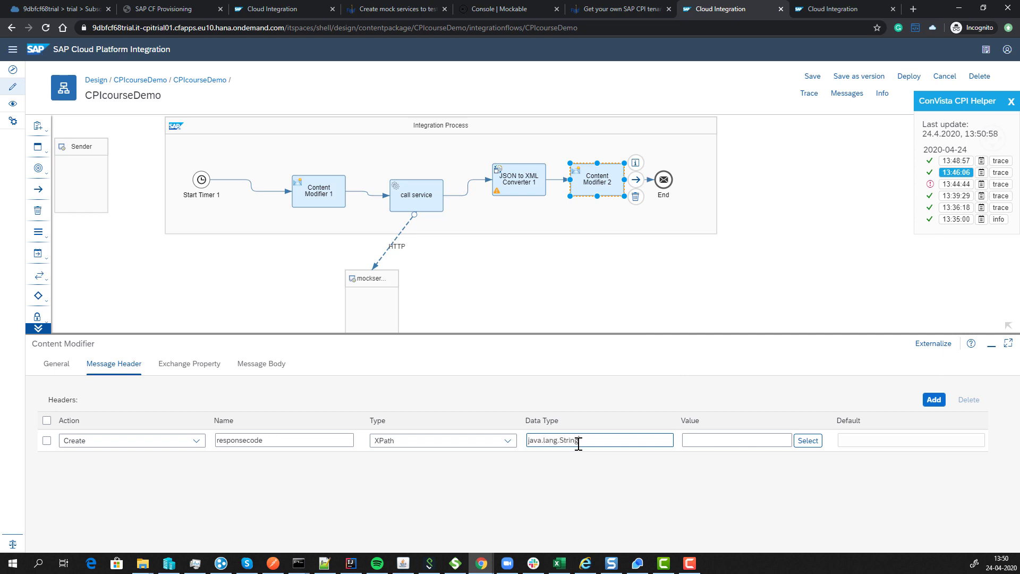
# Step: Set the responsecode header's value to the XPath /root/responsecode, copying the root element name from the traced payload
pyautogui.click(704, 436)
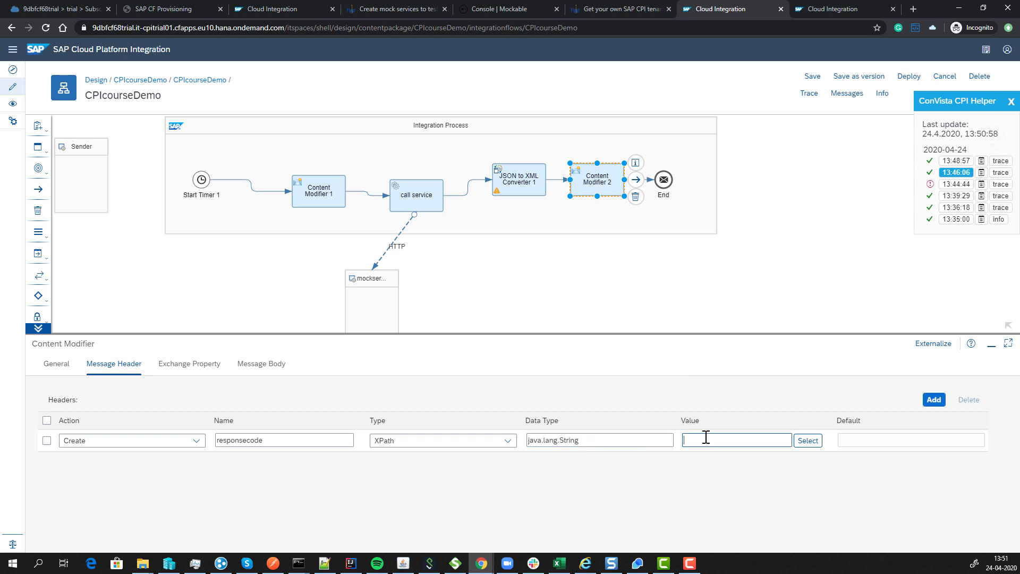
pyautogui.write('//')
pyautogui.hotkey('ctrl', 'v')
pyautogui.click(826, 8)
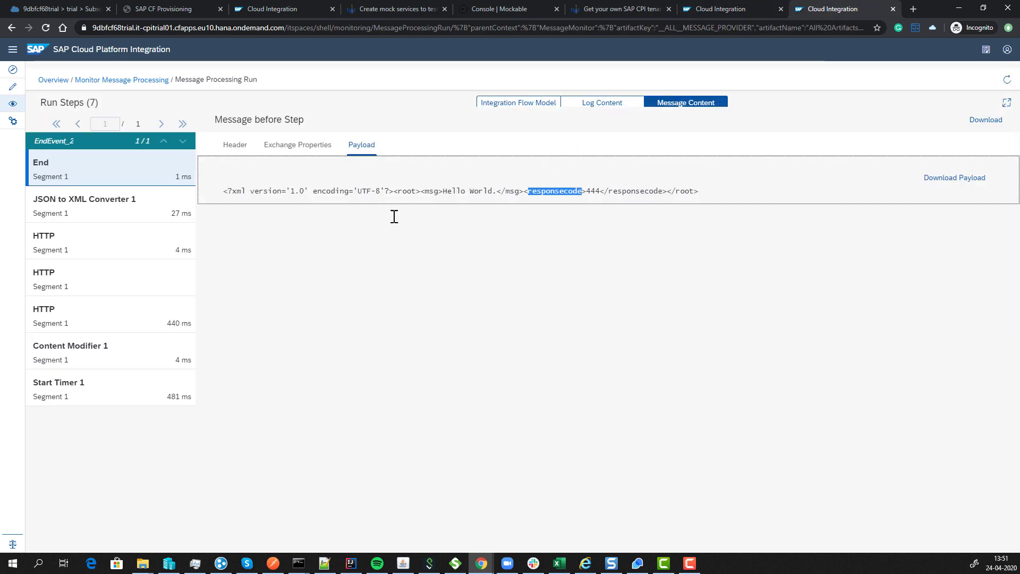
pyautogui.doubleClick(406, 190)
pyautogui.hotkey('ctrl', 'c')
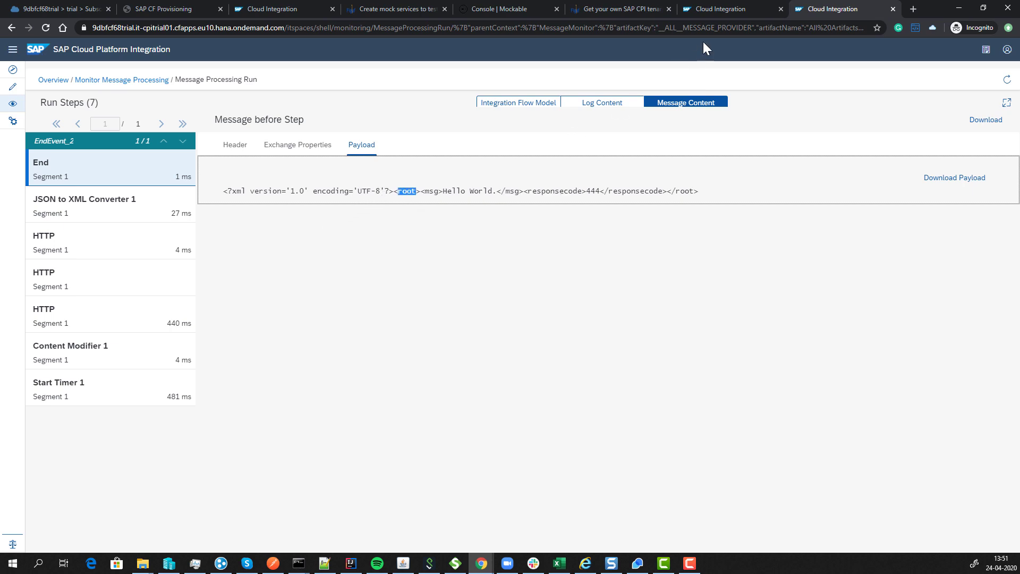
pyautogui.click(724, 12)
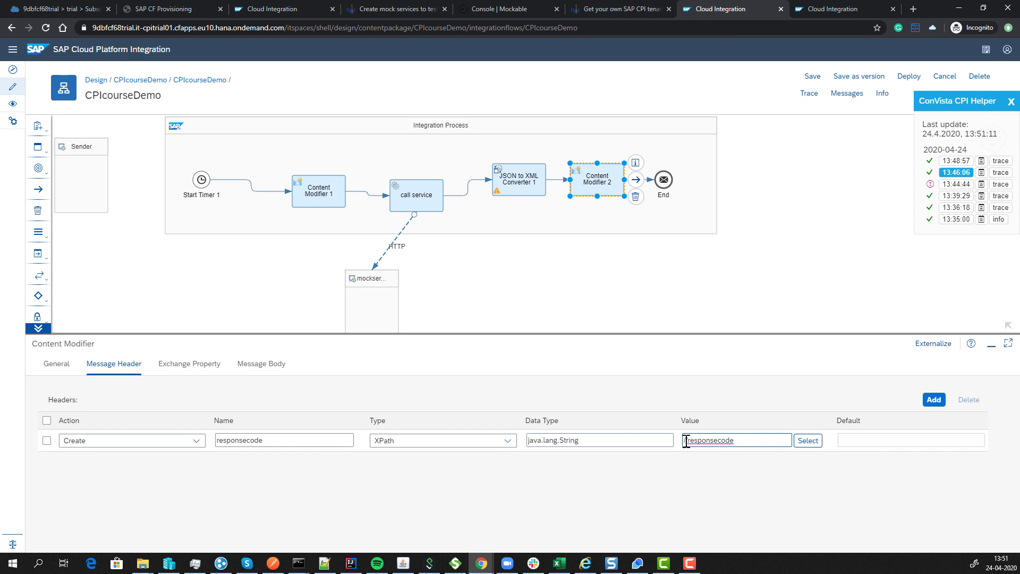
pyautogui.hotkey('ctrl', 'v')
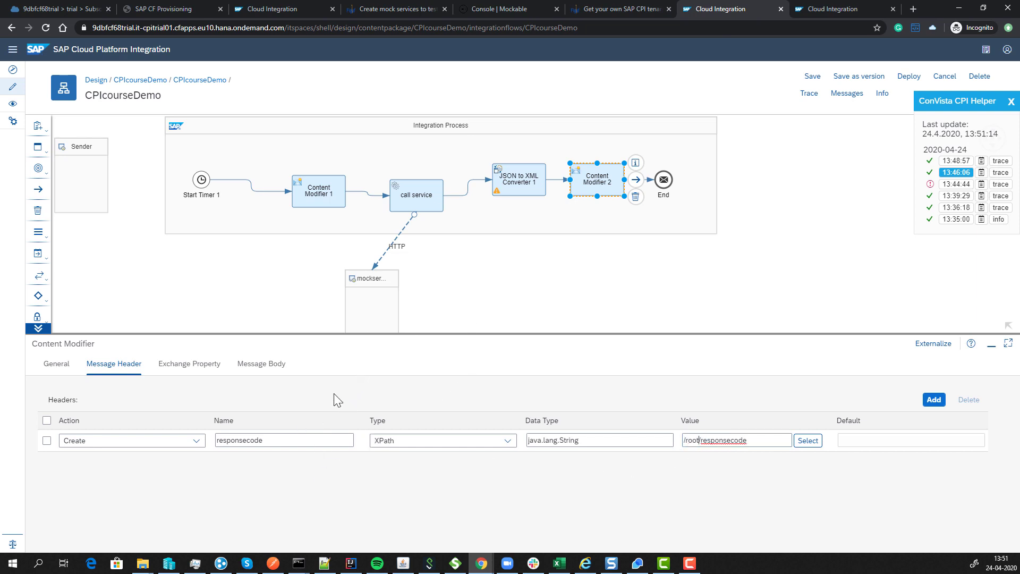
# Step: Rename the new Content Modifier as get responsecode
pyautogui.click(58, 365)
pyautogui.doubleClick(166, 398)
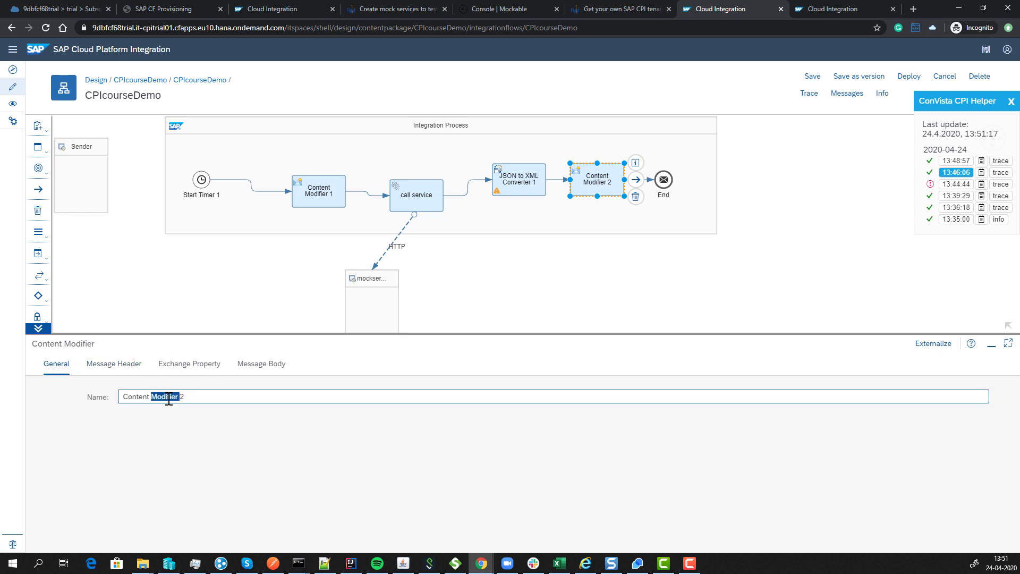
pyautogui.tripleClick(169, 397)
pyautogui.write('get root')
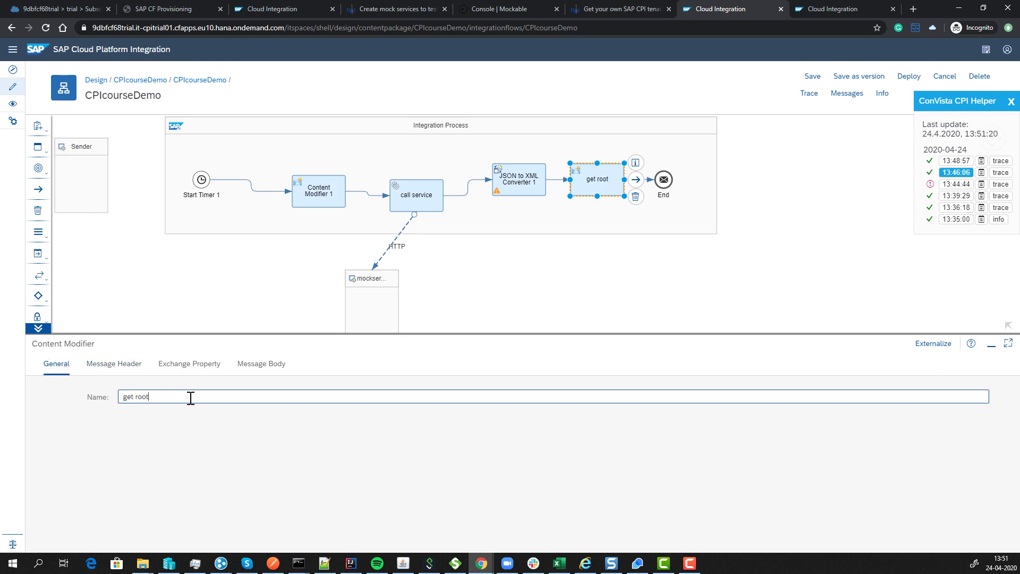
pyautogui.click(106, 363)
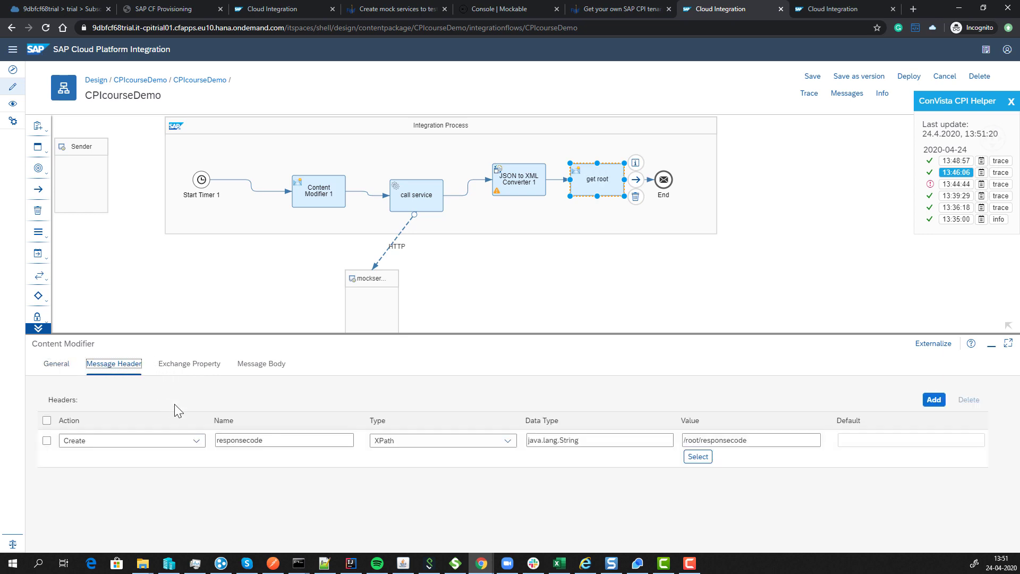
pyautogui.moveTo(257, 439); pyautogui.dragTo(228, 432)
pyautogui.hotkey('ctrl', 'c')
pyautogui.click(57, 364)
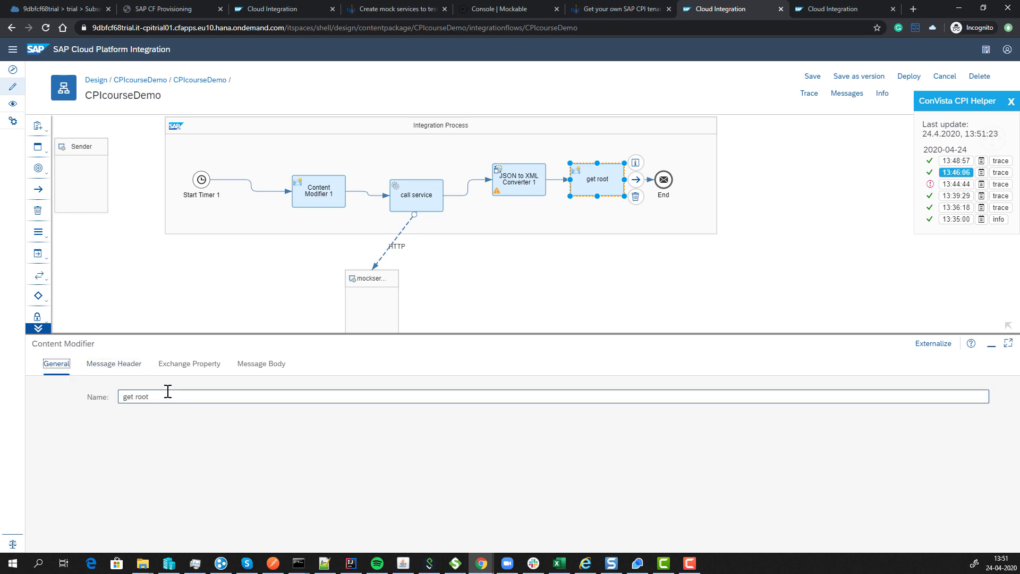
pyautogui.hotkey('ctrl', 'v')
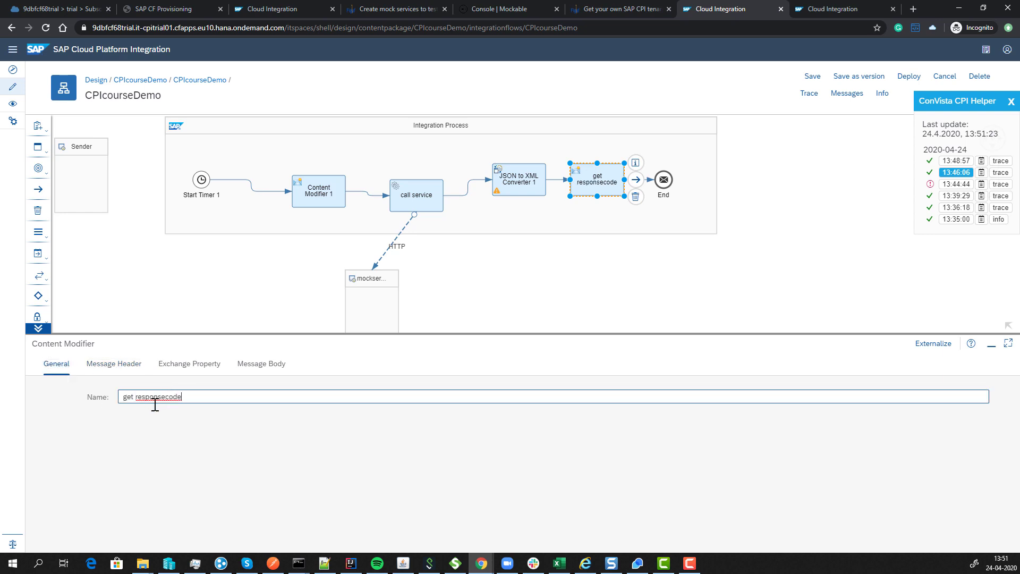
# Step: Deploy the CPIcourseDemo flow and dismiss the deployment messages
pyautogui.click(906, 80)
pyautogui.click(578, 319)
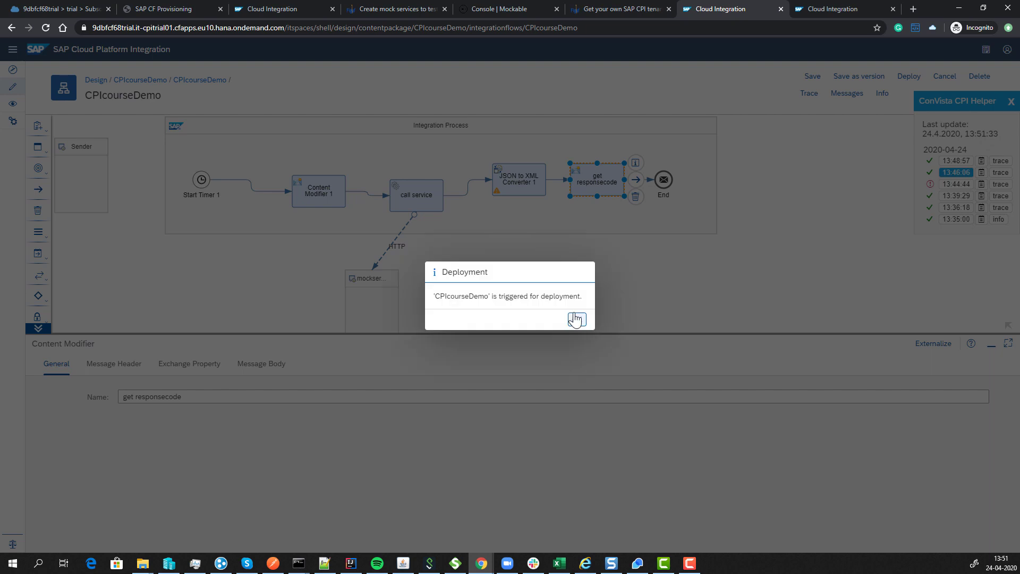
pyautogui.click(583, 319)
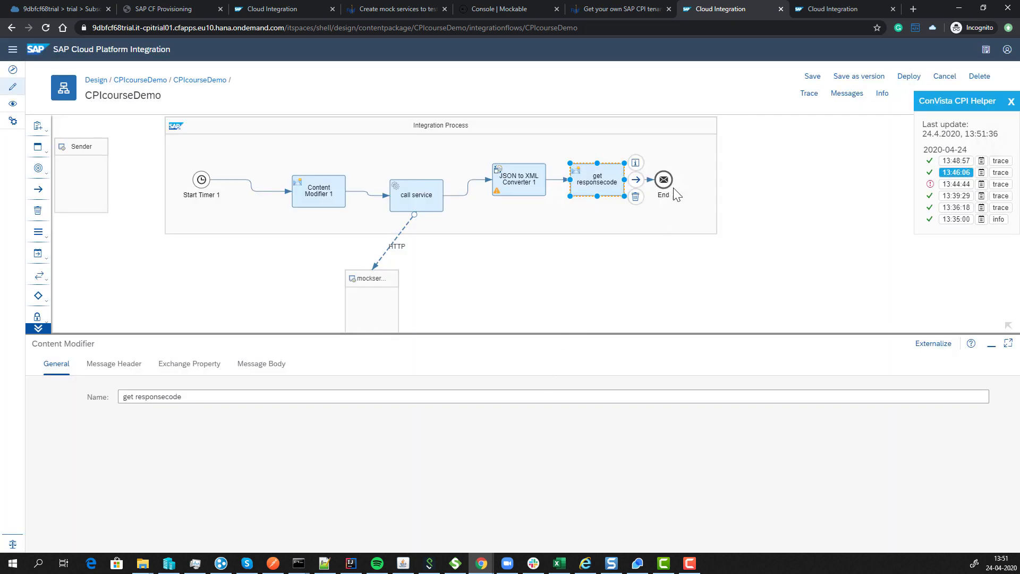
# Step: Activate inline debugging for the 13:48:57 run and examine the properties, headers, body and log before the End step
pyautogui.click(951, 169)
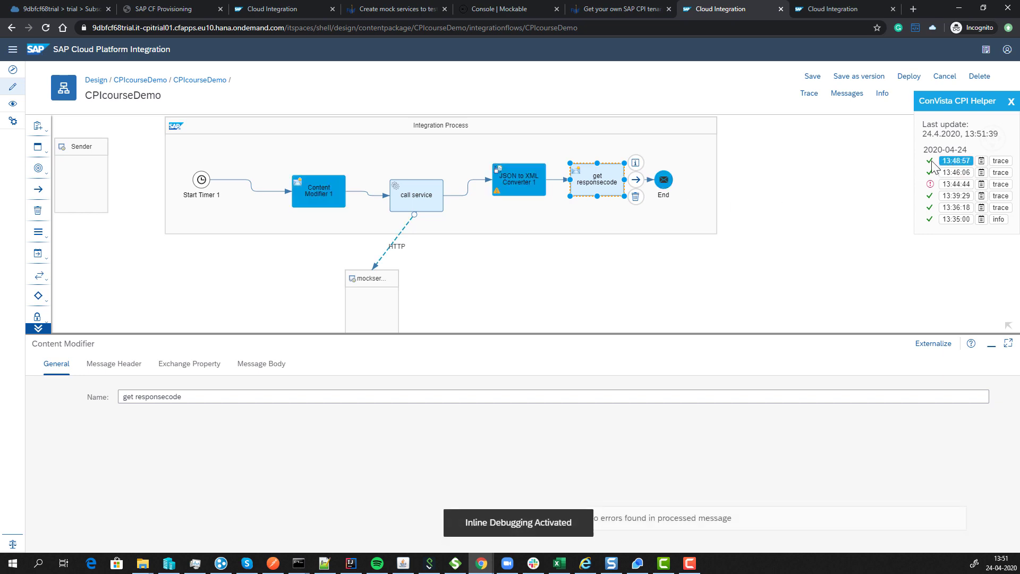
pyautogui.click(663, 180)
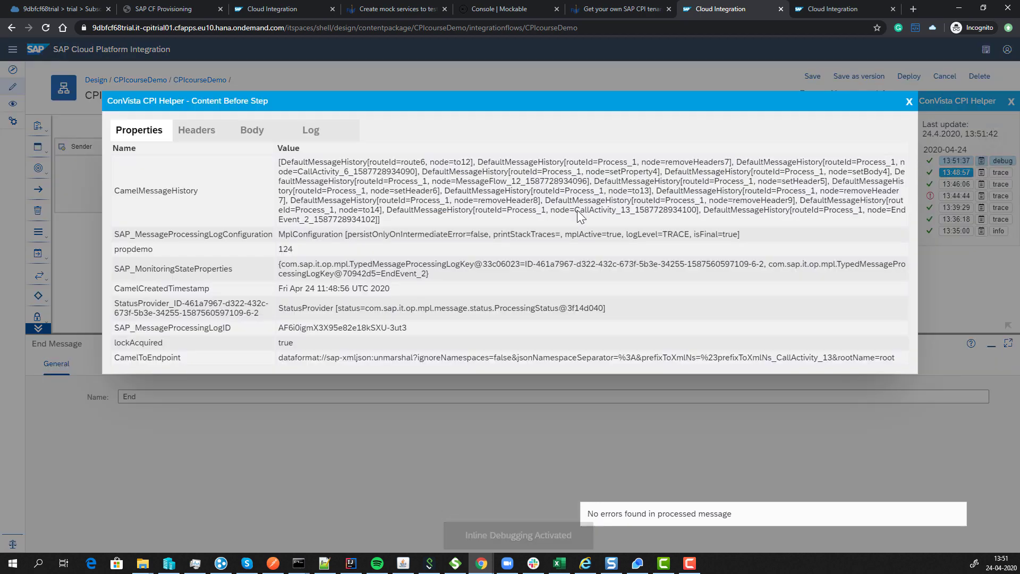
pyautogui.click(205, 130)
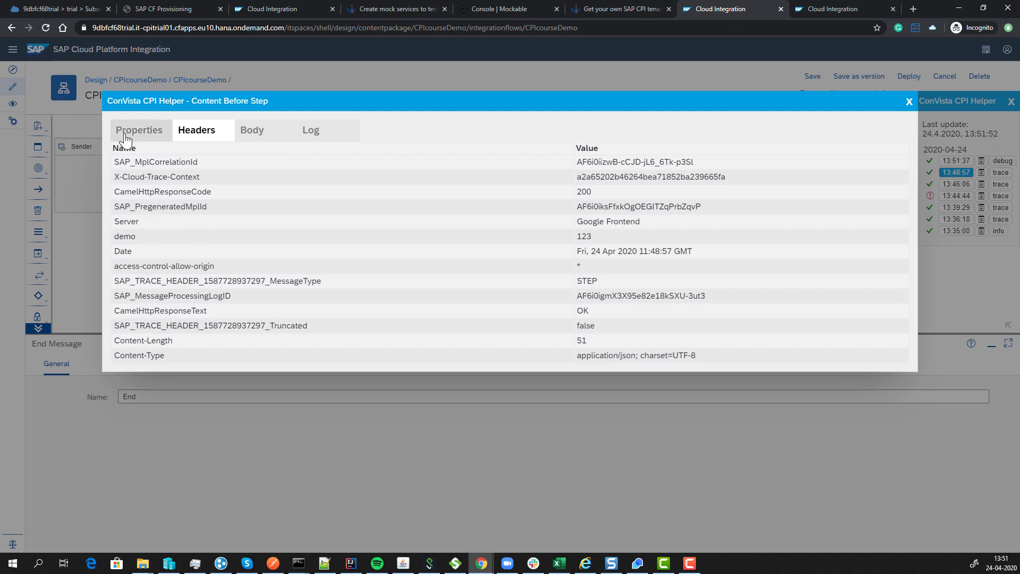
pyautogui.click(162, 137)
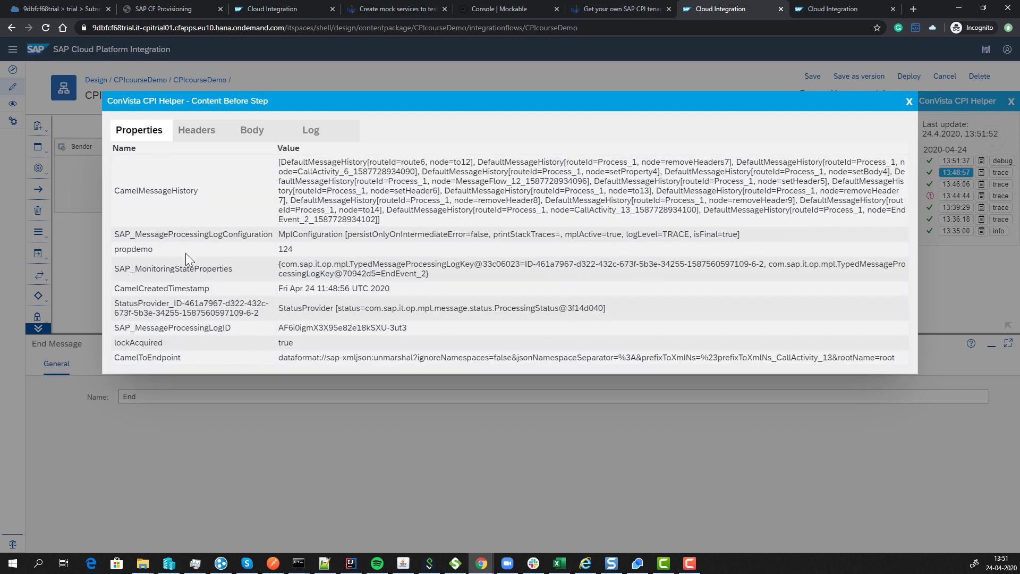
pyautogui.click(206, 134)
pyautogui.click(250, 135)
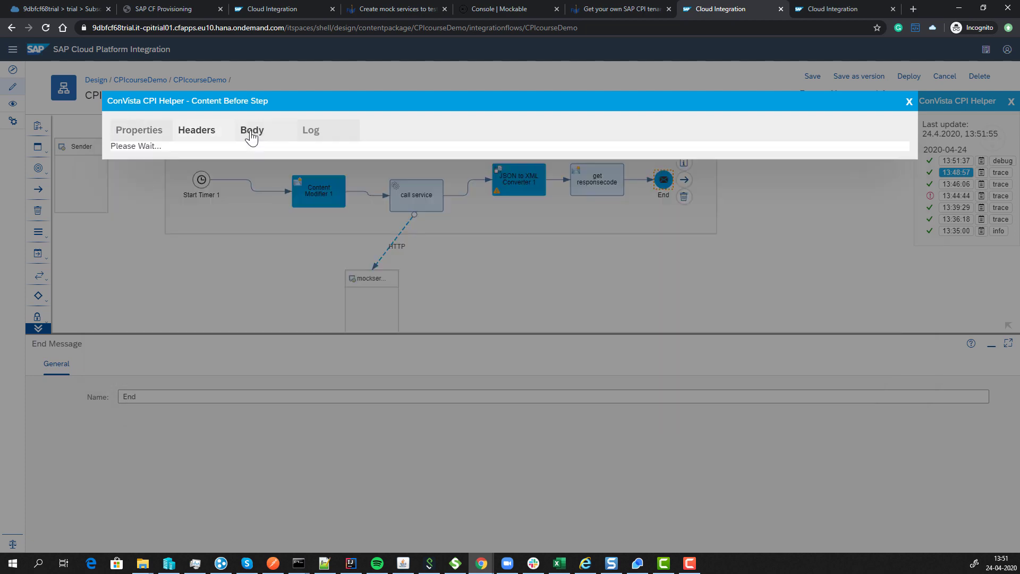
pyautogui.click(306, 136)
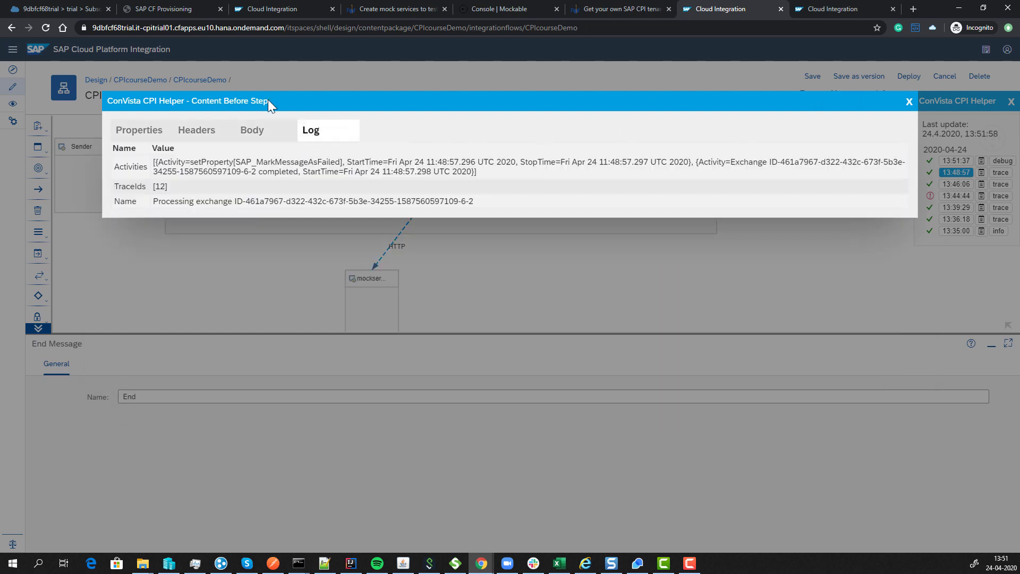
pyautogui.click(189, 137)
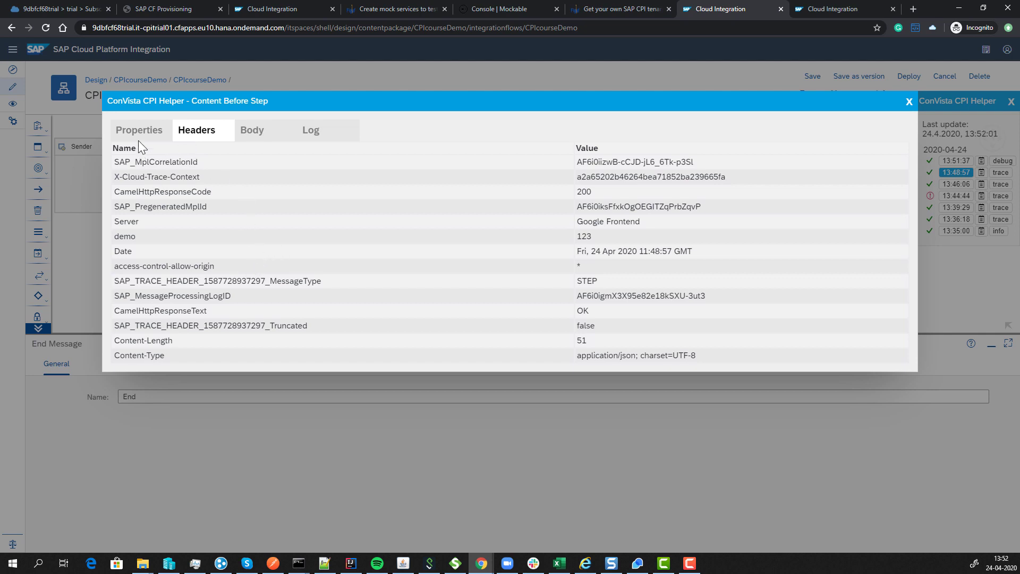
pyautogui.click(910, 103)
# Step: Try to inspect the 13:51:37 run's message content at the End and get responsecode steps with inline debugging
pyautogui.click(955, 160)
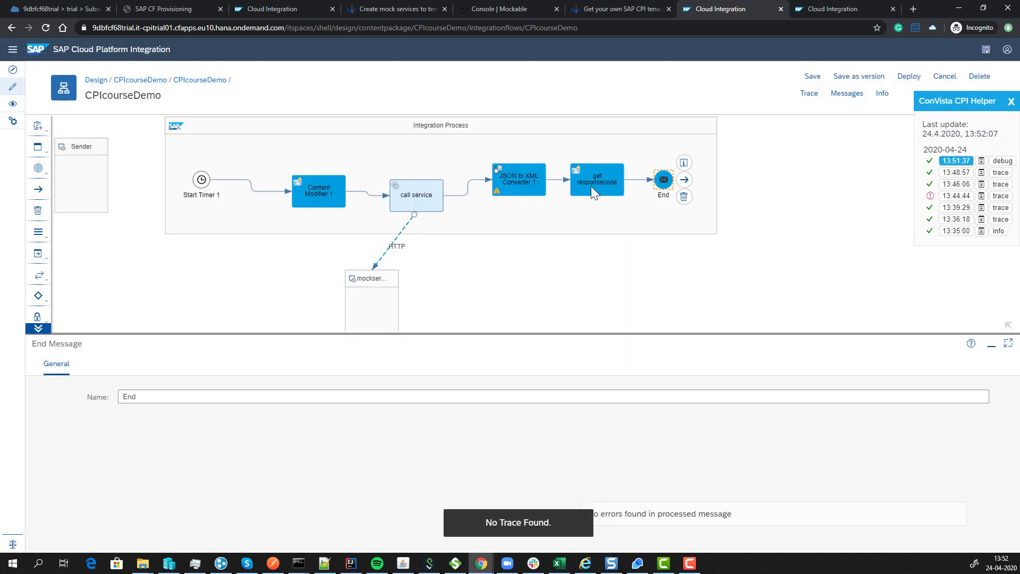
pyautogui.click(663, 181)
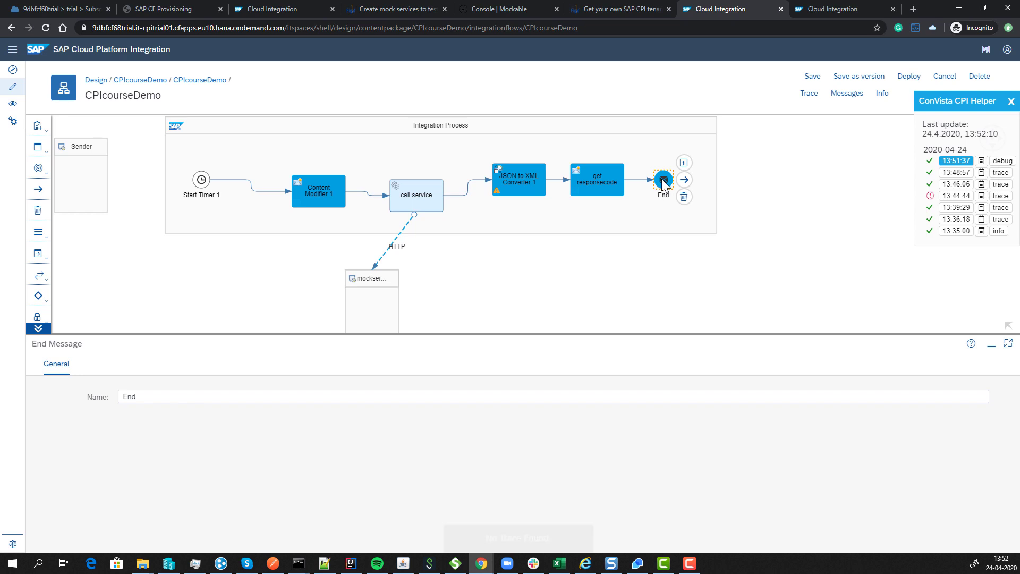
pyautogui.click(953, 165)
pyautogui.click(954, 166)
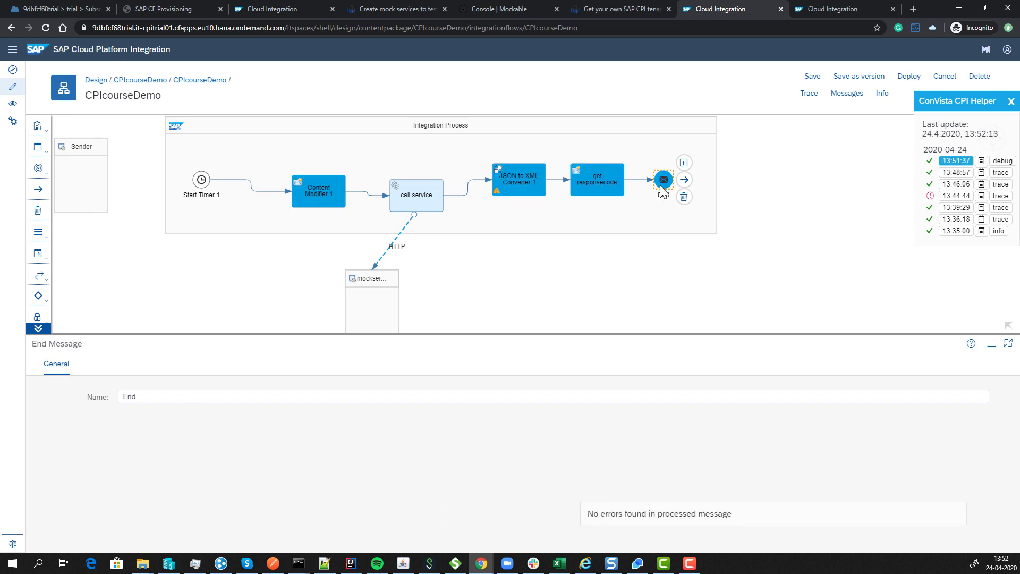
pyautogui.click(616, 186)
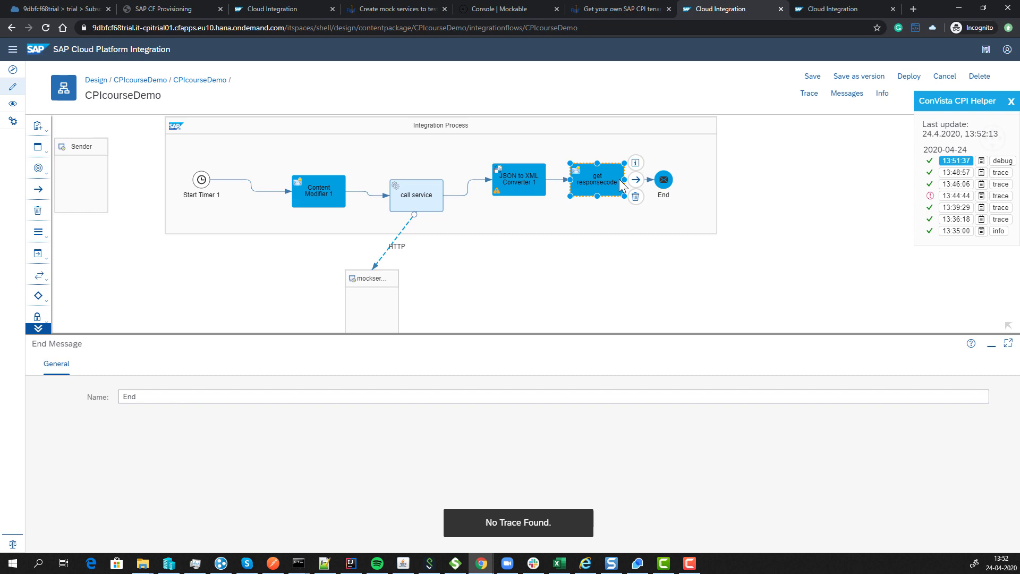
pyautogui.click(663, 180)
# Step: Activate trace for the integration flow and redeploy CPIcourseDemo, dismissing the deployment message
pyautogui.click(812, 97)
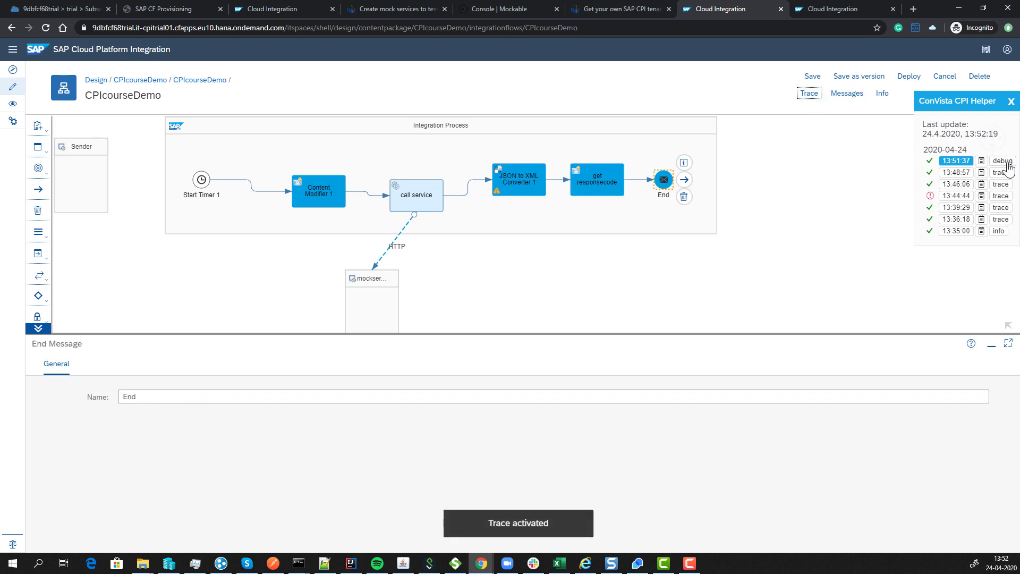
pyautogui.click(907, 76)
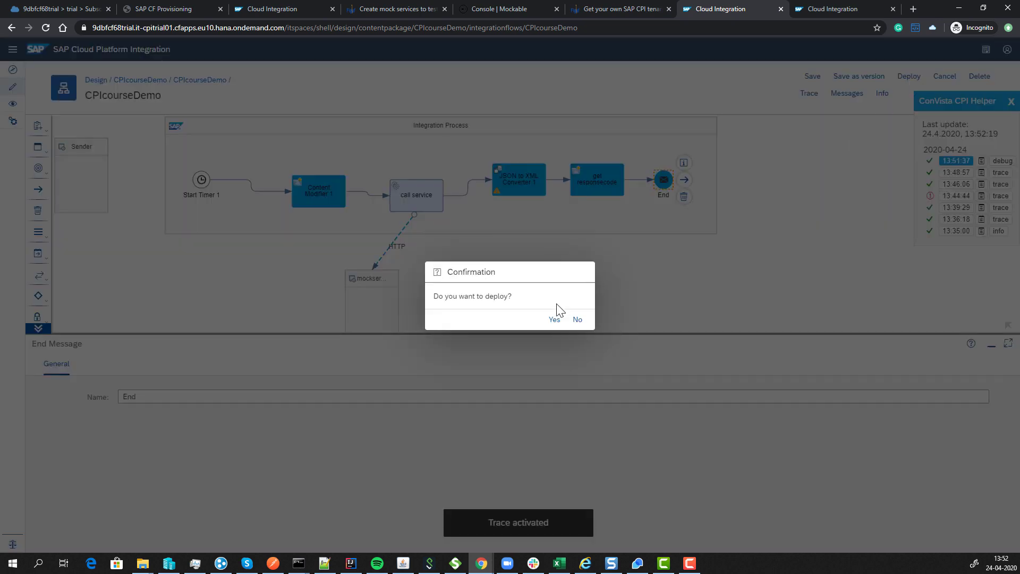
pyautogui.click(554, 319)
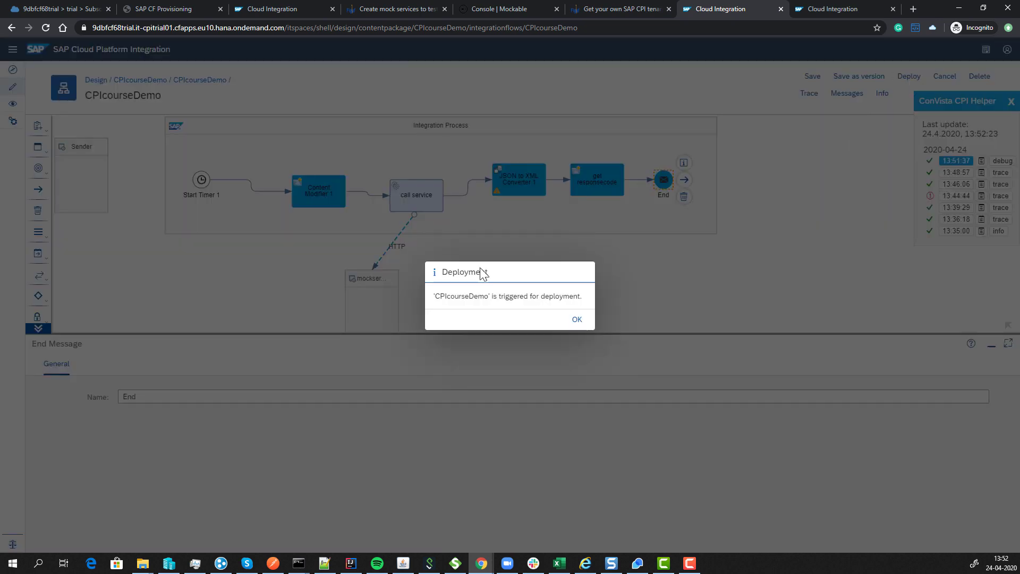
pyautogui.click(572, 319)
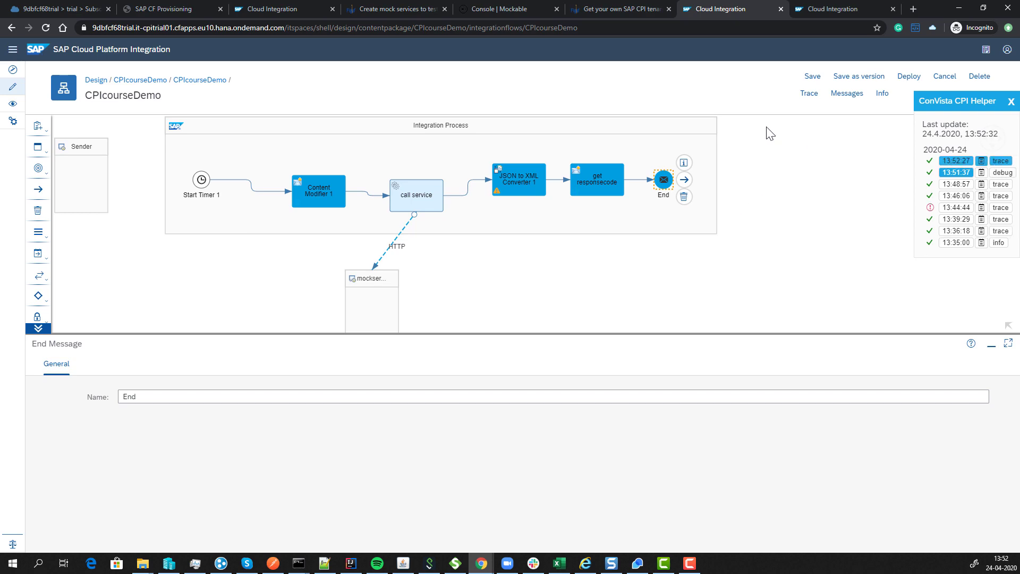
# Step: Activate inline debugging for the 13:52:27 run and check the responsecode header before the End step
pyautogui.click(955, 161)
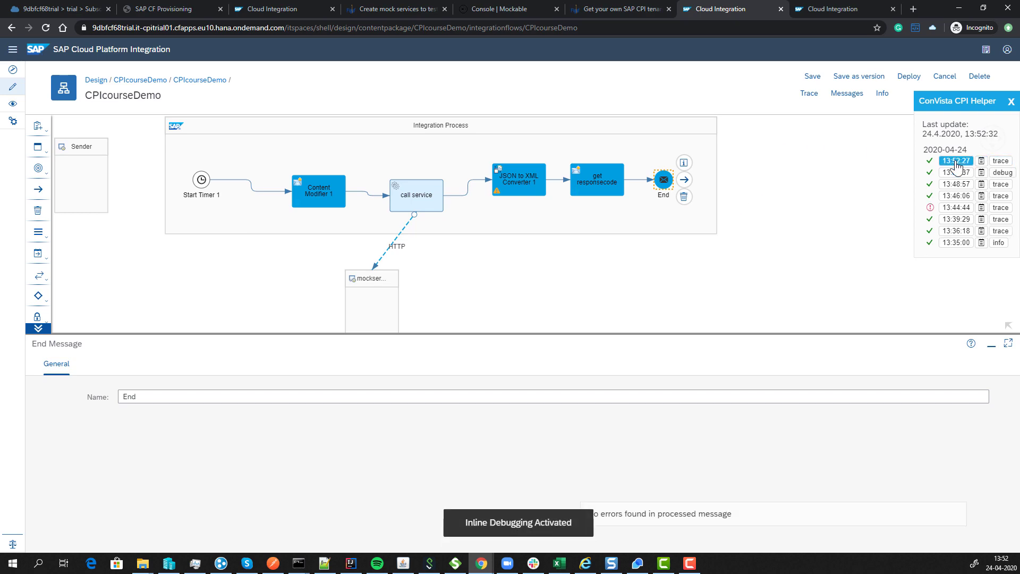
pyautogui.click(666, 187)
pyautogui.click(198, 131)
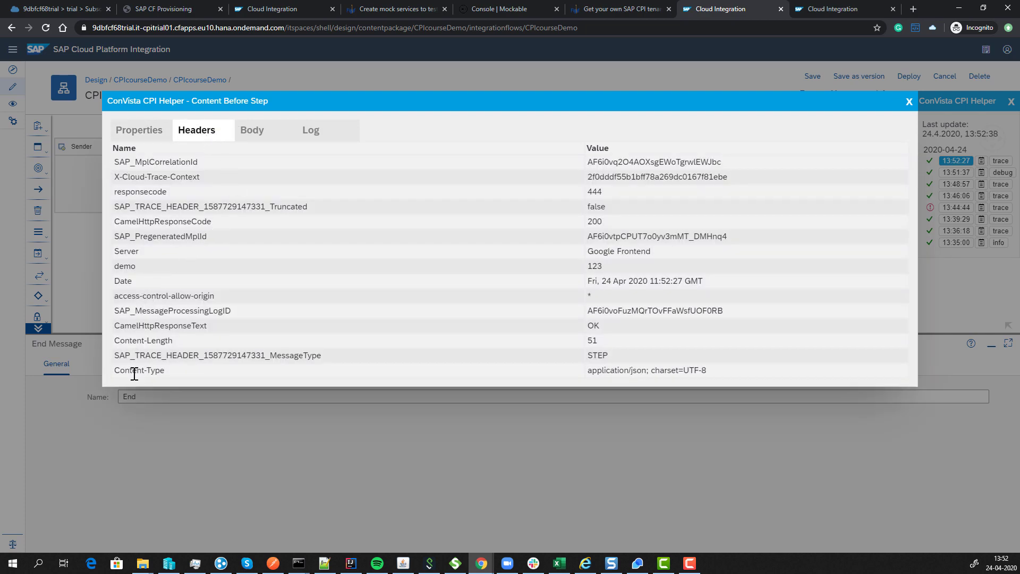
pyautogui.doubleClick(151, 192)
pyautogui.click(905, 100)
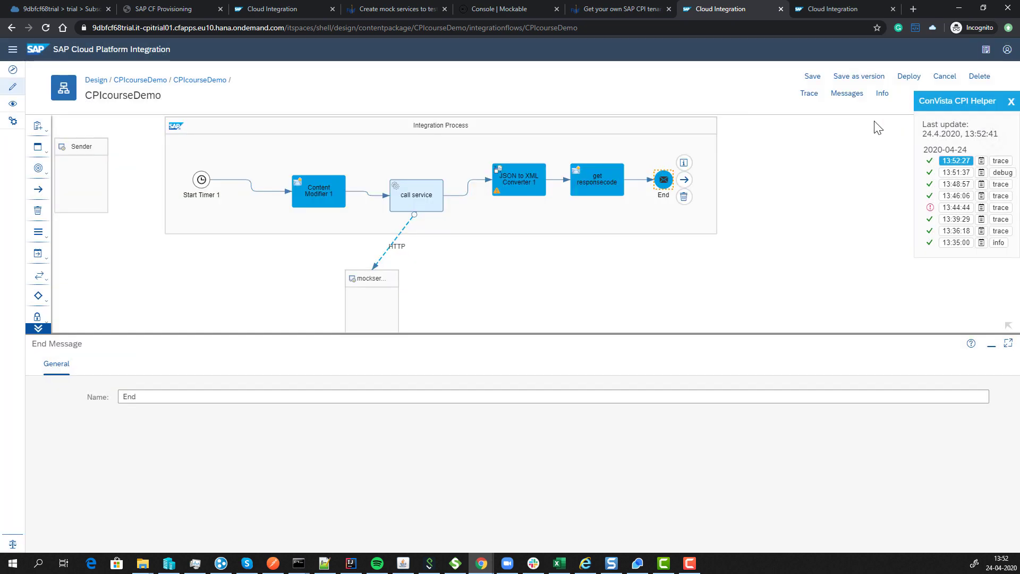
# Step: Insert a Router between get responsecode and End, moving the End event farther along to make room
pyautogui.moveTo(659, 181); pyautogui.dragTo(704, 176)
pyautogui.click(41, 192)
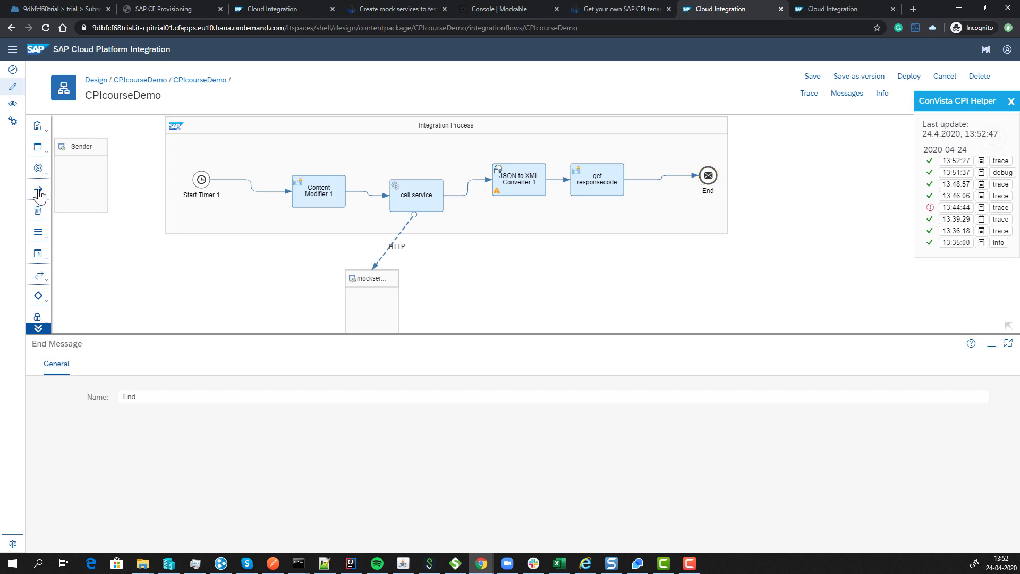
pyautogui.click(36, 255)
pyautogui.click(39, 281)
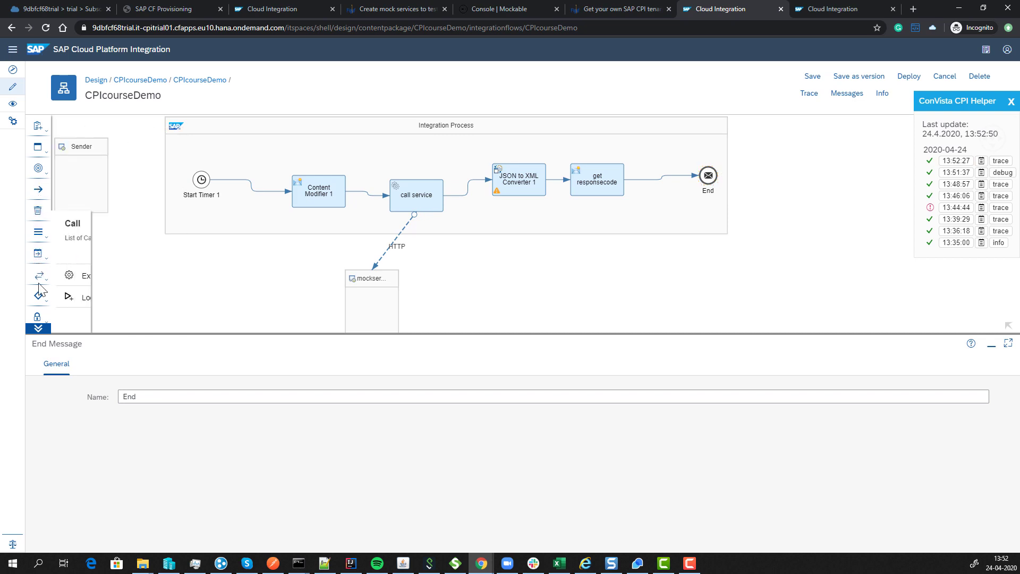
pyautogui.click(38, 296)
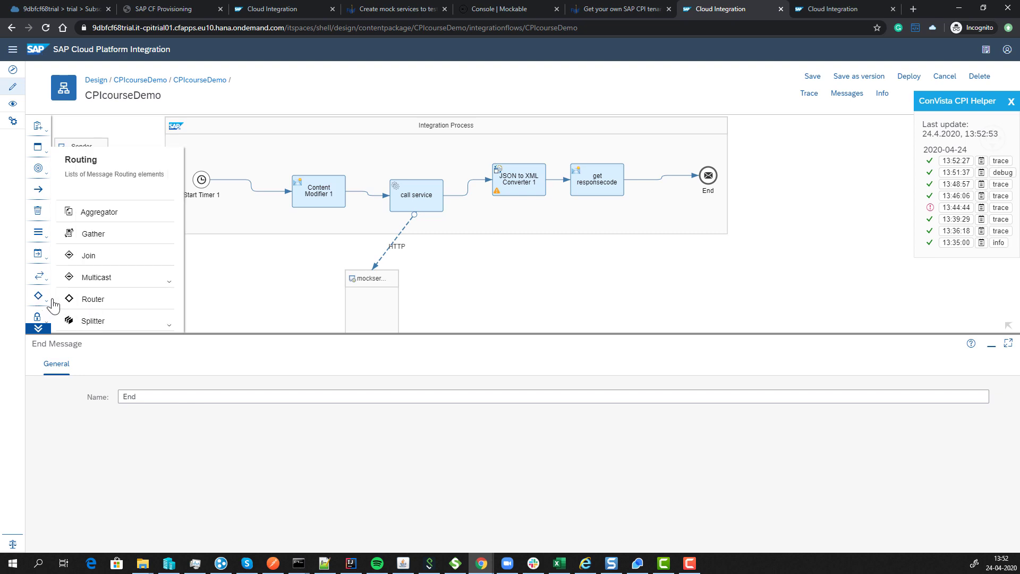
pyautogui.click(111, 308)
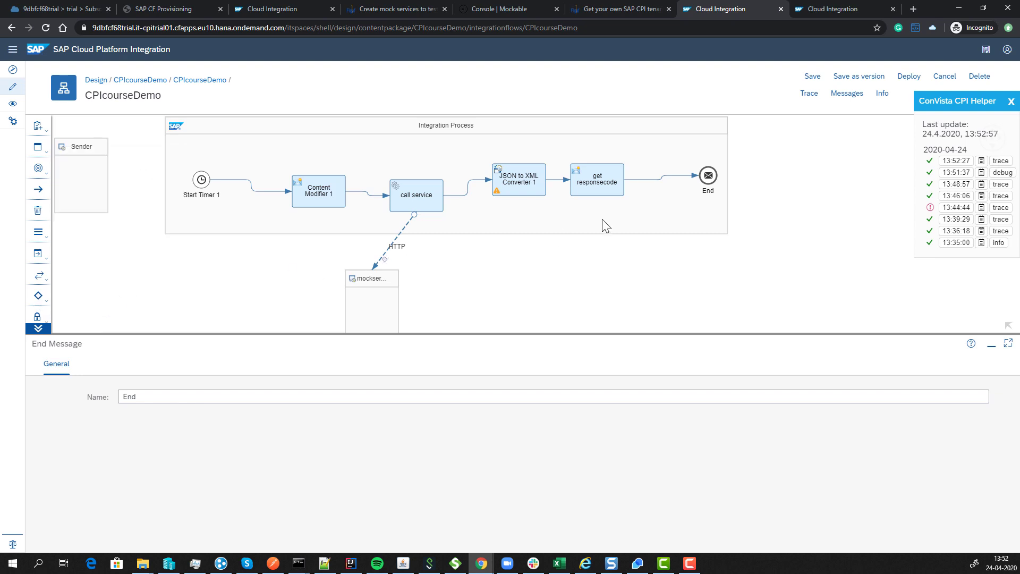
pyautogui.click(652, 188)
pyautogui.moveTo(708, 176); pyautogui.dragTo(725, 174)
pyautogui.click(655, 186)
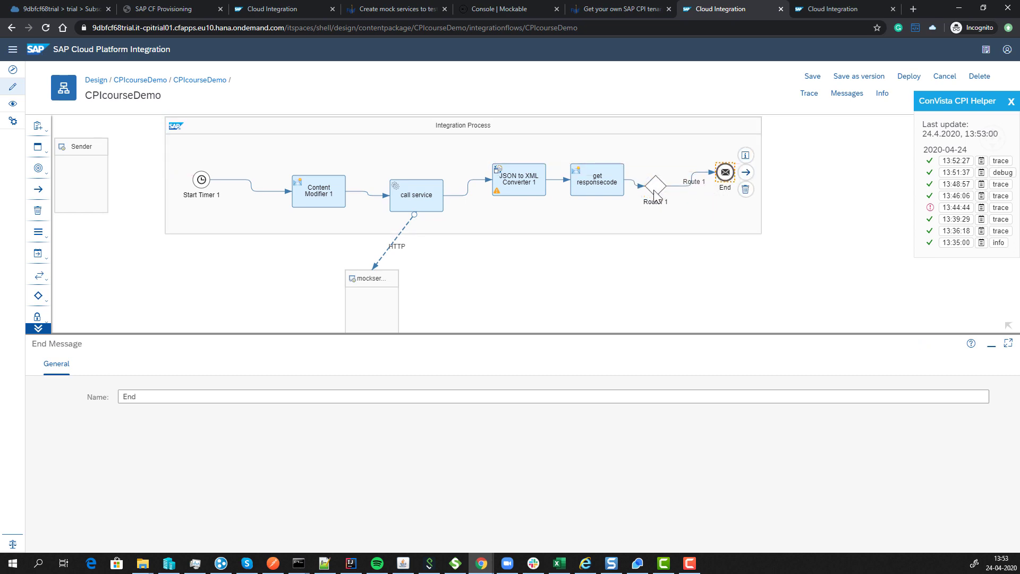
# Step: Add a second End event below the existing End inside the Integration Process
pyautogui.click(38, 168)
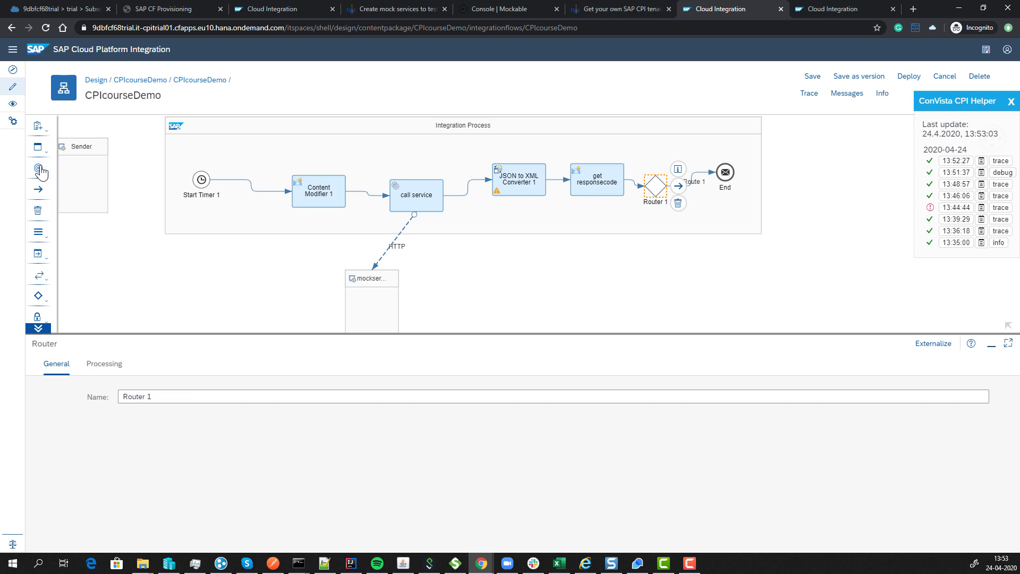
pyautogui.click(86, 185)
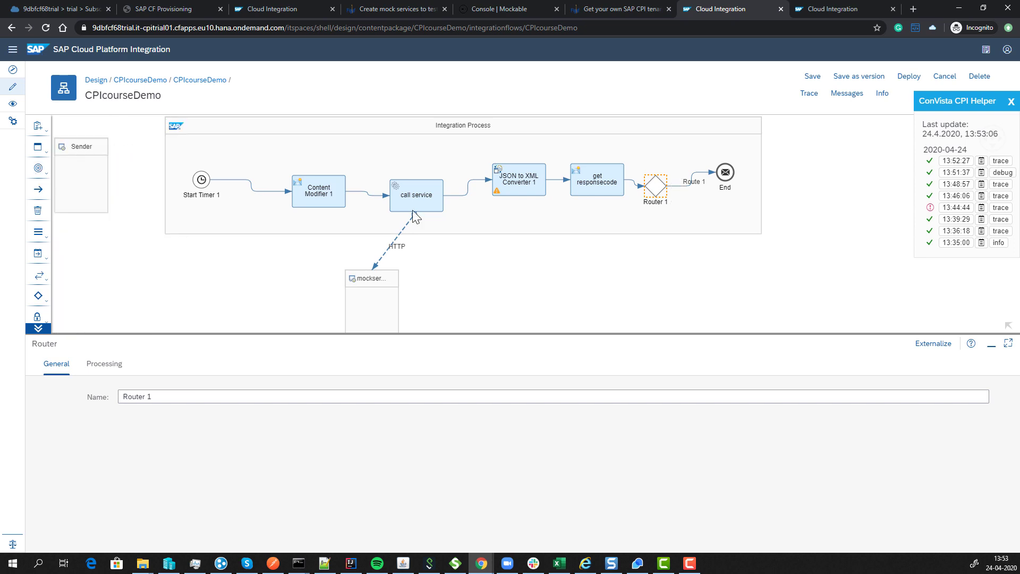
pyautogui.click(732, 222)
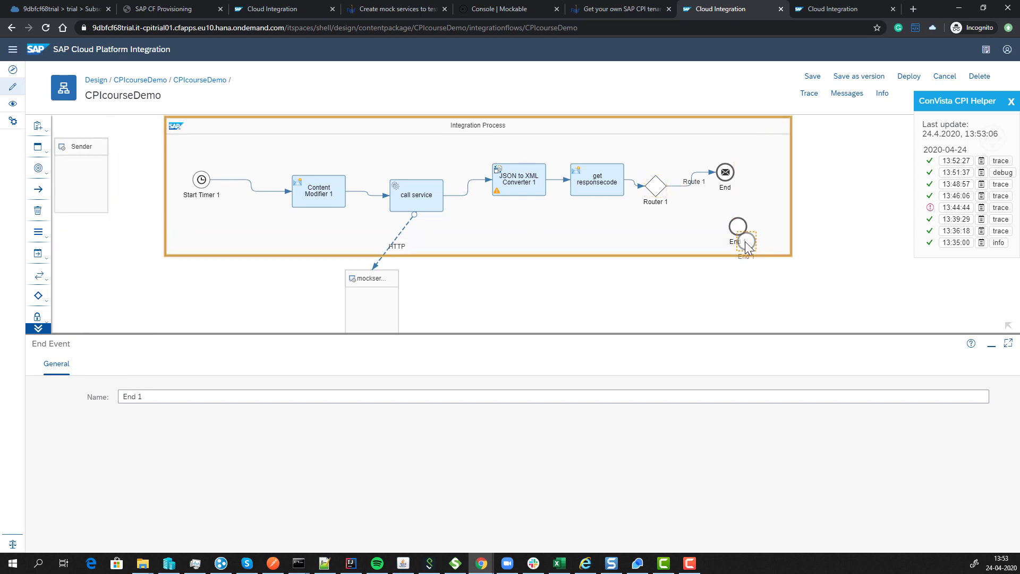
# Step: Add a Content Modifier beside End 1 and connect it between Router 1 and End 1 as a second branch
pyautogui.click(36, 146)
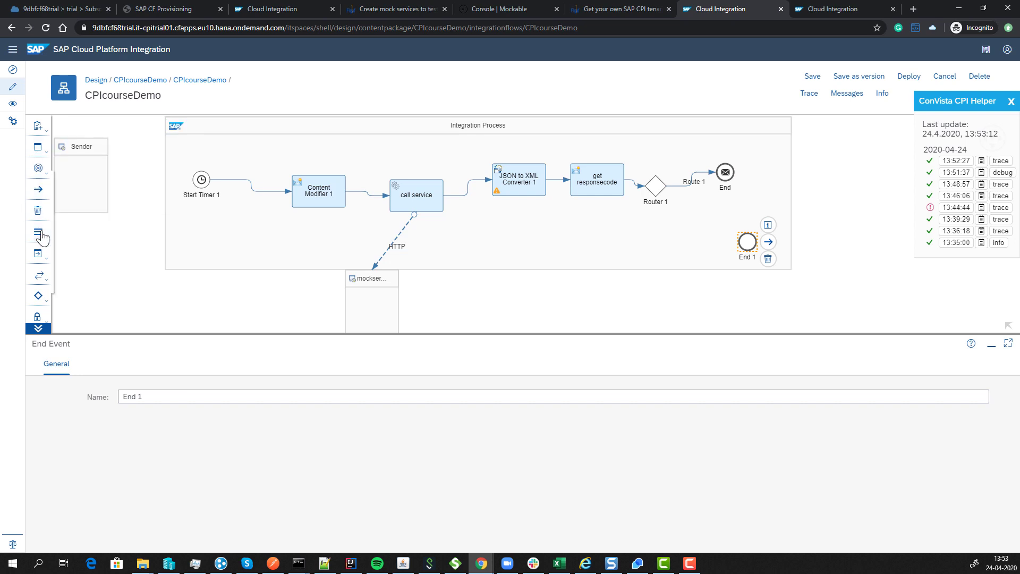
pyautogui.moveTo(38, 250)
pyautogui.click(95, 192)
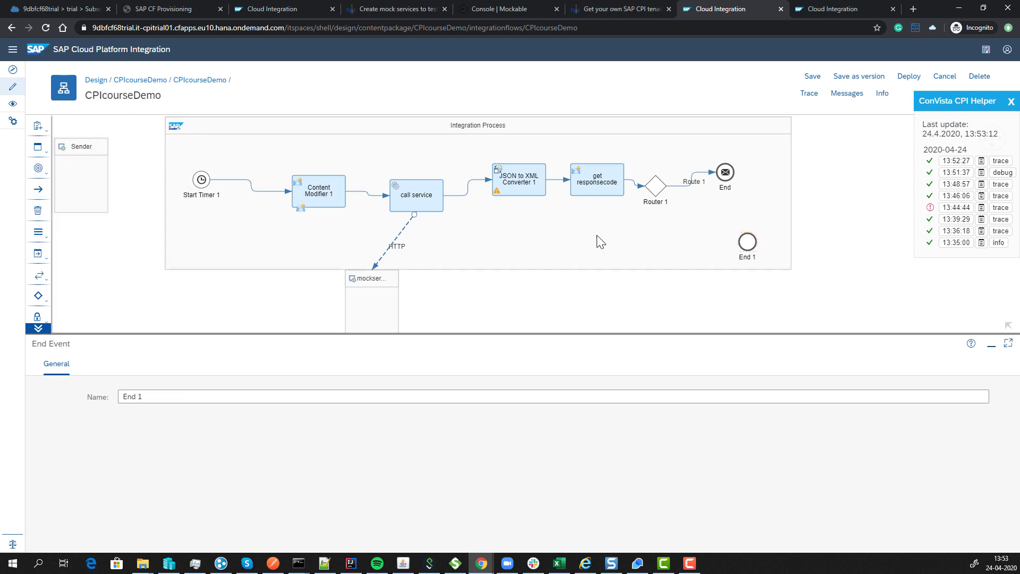
pyautogui.click(695, 246)
pyautogui.click(658, 185)
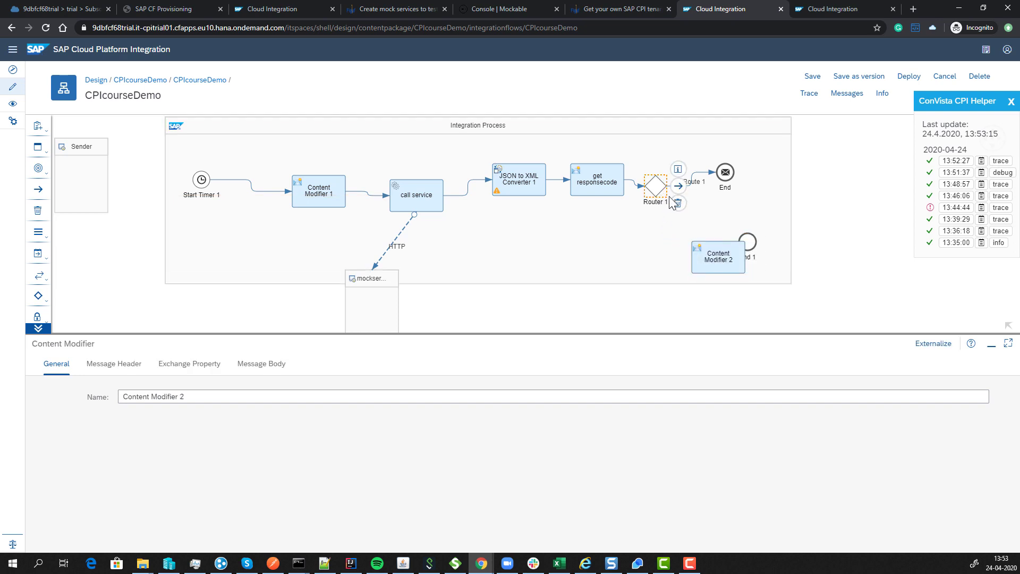
pyautogui.moveTo(682, 224)
pyautogui.mouseDown()
pyautogui.moveTo(693, 250)
pyautogui.moveTo(725, 260)
pyautogui.moveTo(705, 256)
pyautogui.moveTo(750, 241)
pyautogui.mouseUp()
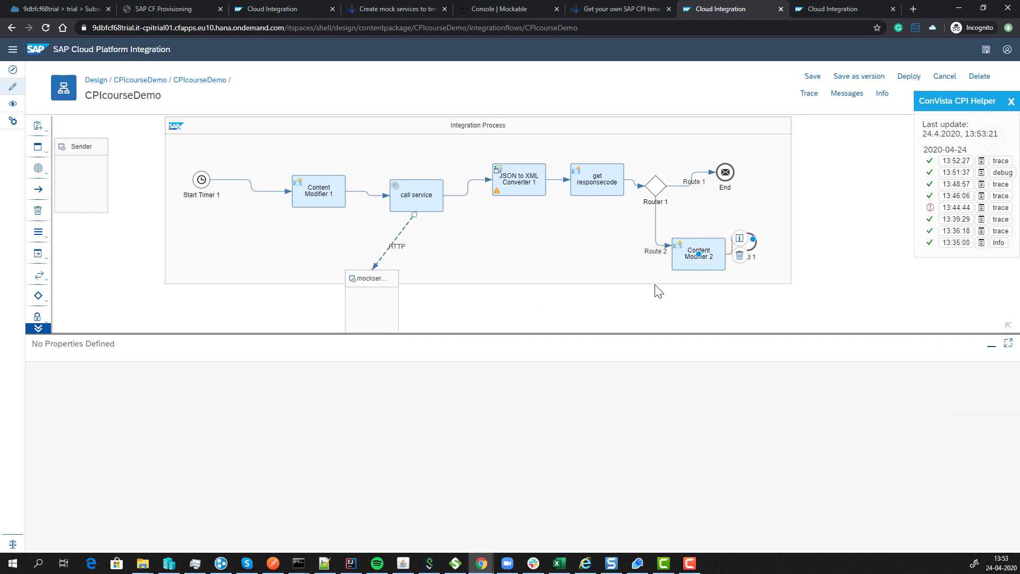
# Step: Add an exchange property named de with the constant value 12 to Content Modifier 2
pyautogui.click(688, 260)
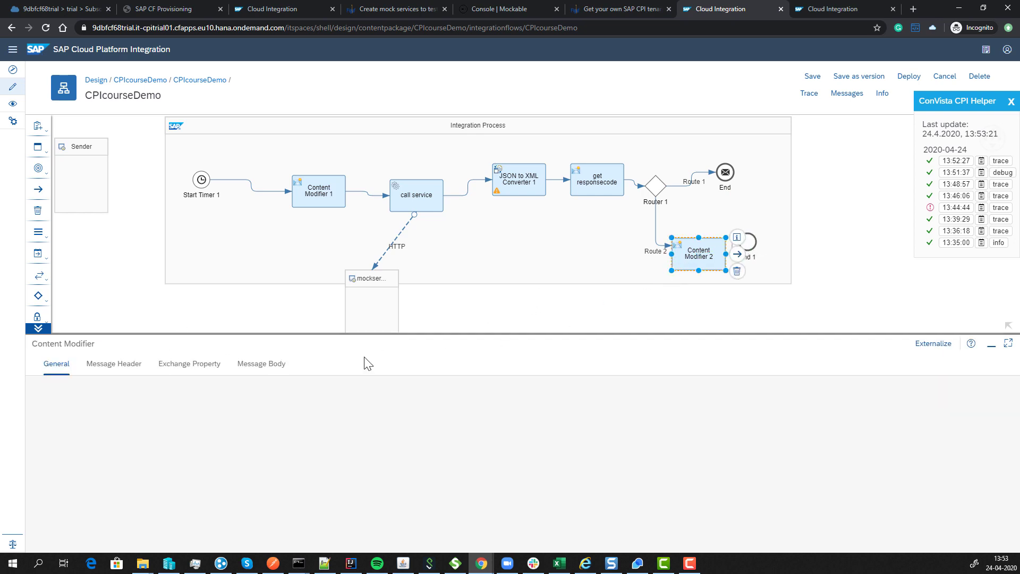
pyautogui.click(131, 364)
pyautogui.click(180, 367)
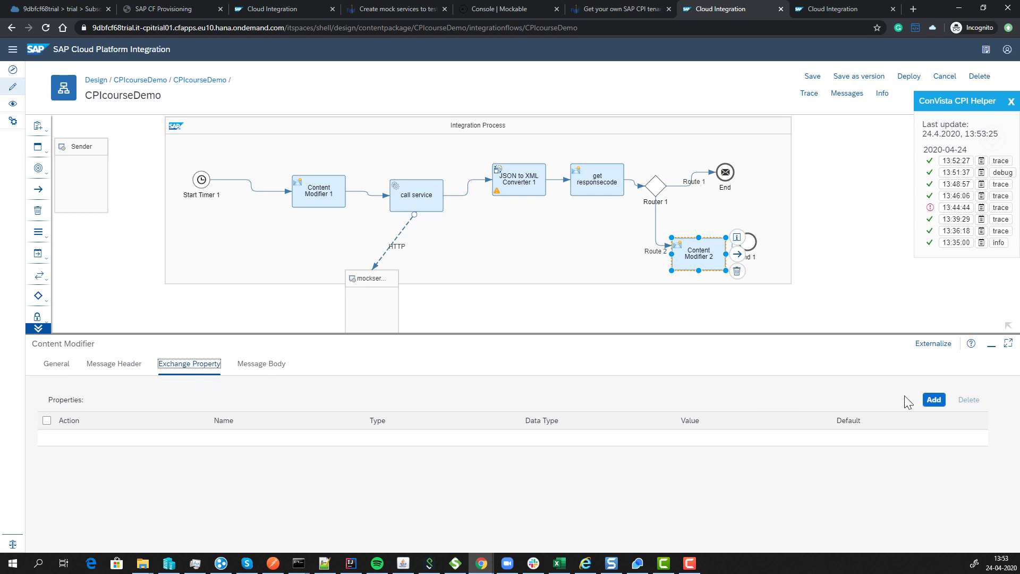
pyautogui.click(933, 400)
pyautogui.click(309, 441)
pyautogui.write('d')
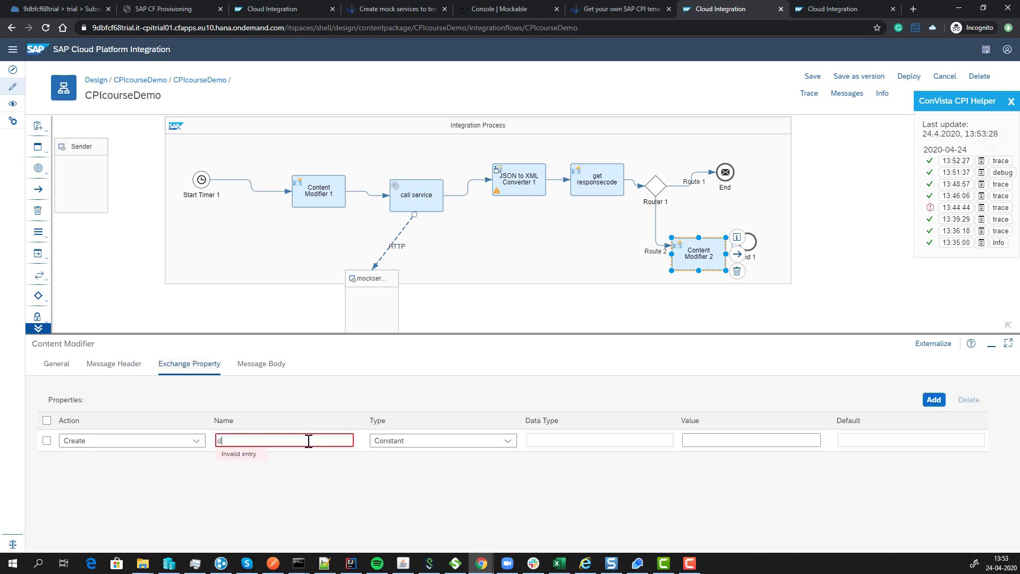
pyautogui.write('e')
pyautogui.click(685, 441)
pyautogui.write('122')
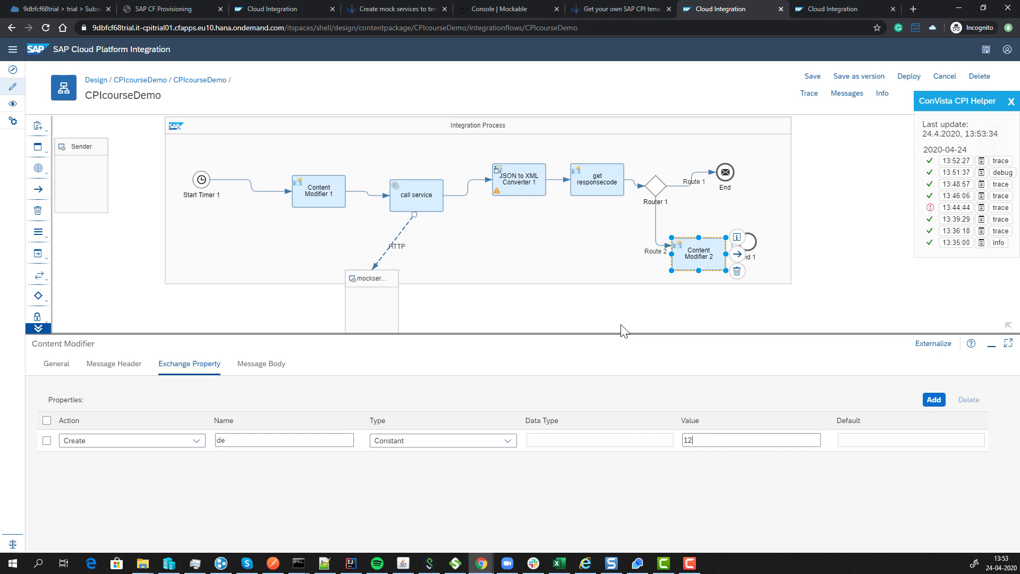
# Step: Examine Router 1's Throw Exception option and its routing conditions, including the default route setting for both routes
pyautogui.click(650, 192)
pyautogui.click(121, 366)
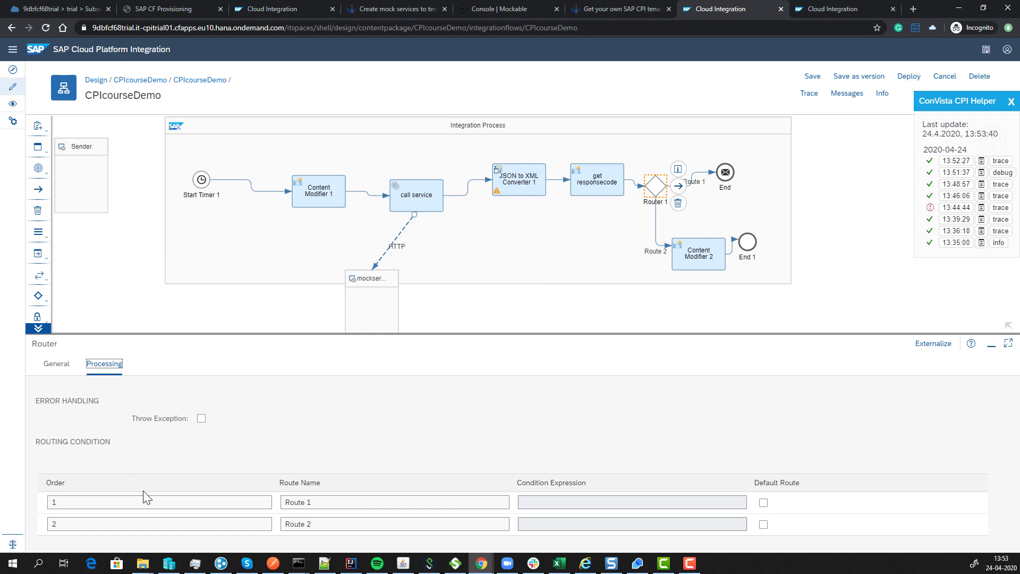
pyautogui.click(203, 420)
pyautogui.click(203, 420)
pyautogui.moveTo(563, 490); pyautogui.dragTo(549, 498)
pyautogui.click(514, 504)
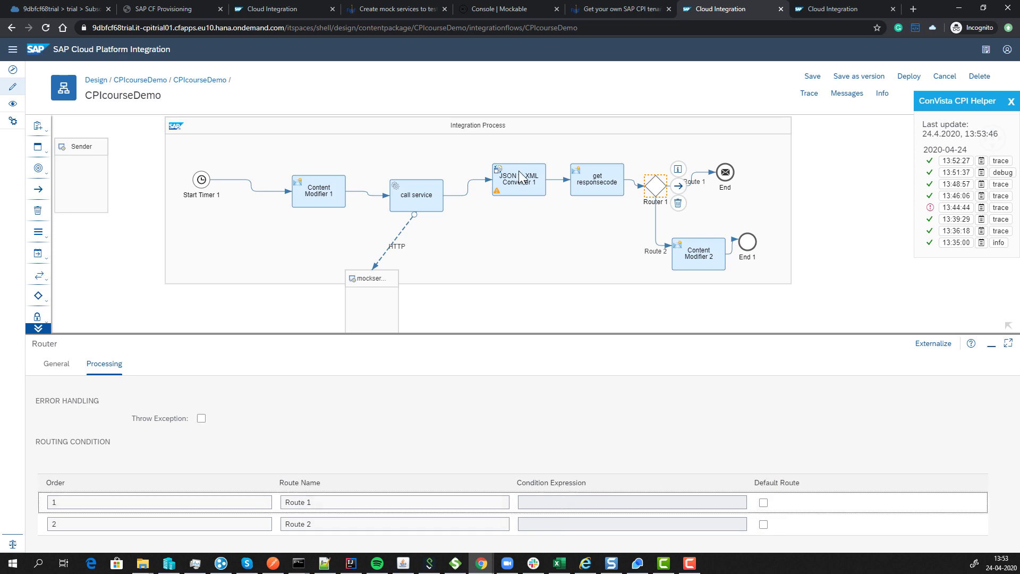
pyautogui.click(543, 507)
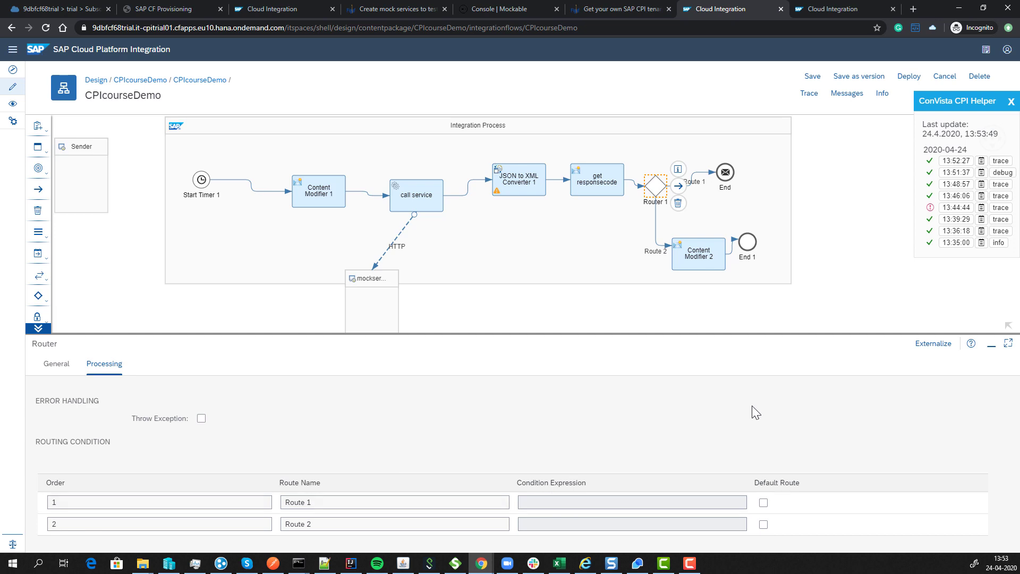
pyautogui.click(321, 512)
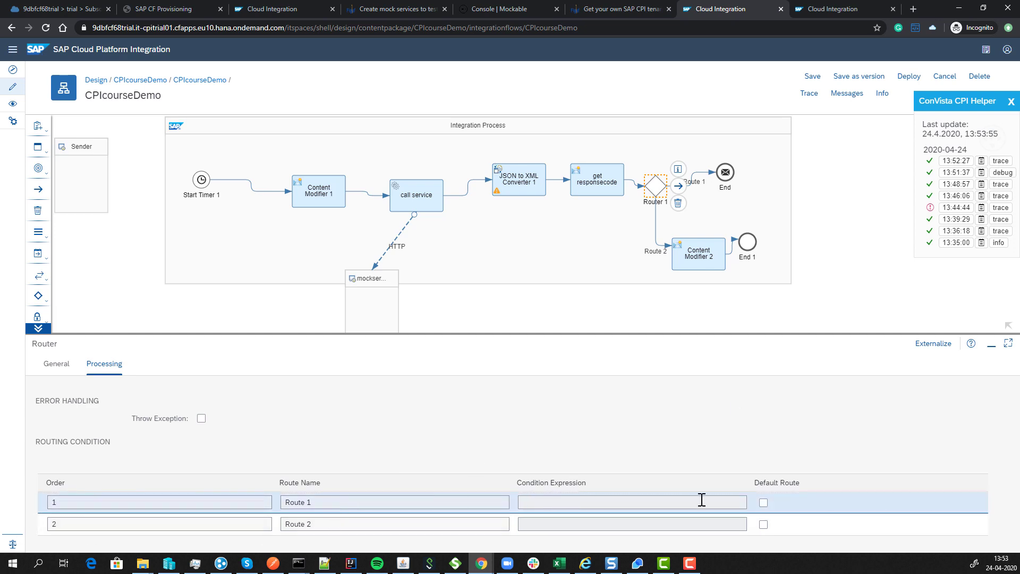
pyautogui.click(763, 525)
# Step: Move Router 1 below get responsecode and keep XML as the expression type in Route 1's processing settings
pyautogui.moveTo(656, 186); pyautogui.dragTo(621, 223)
pyautogui.click(678, 191)
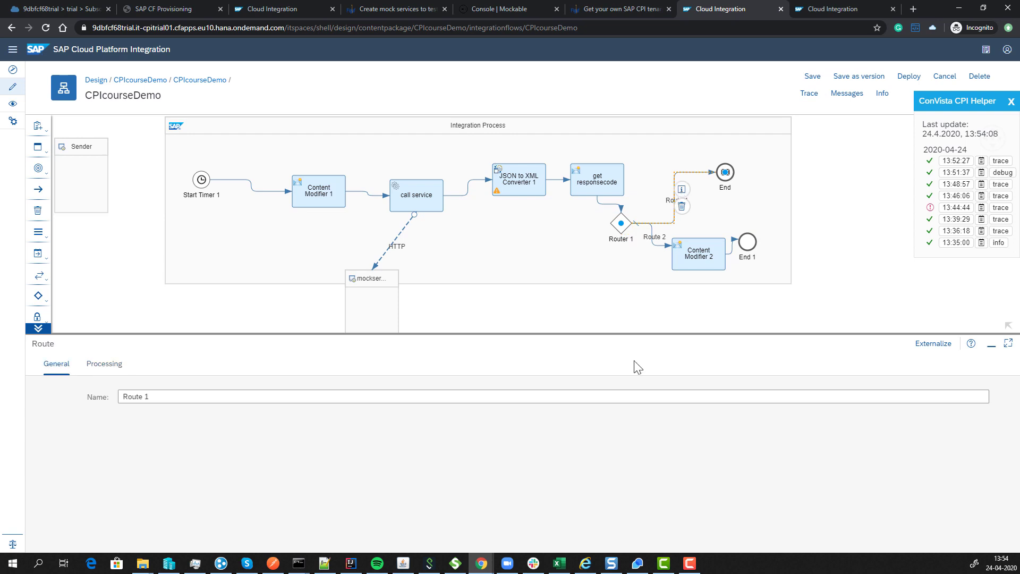
pyautogui.click(104, 363)
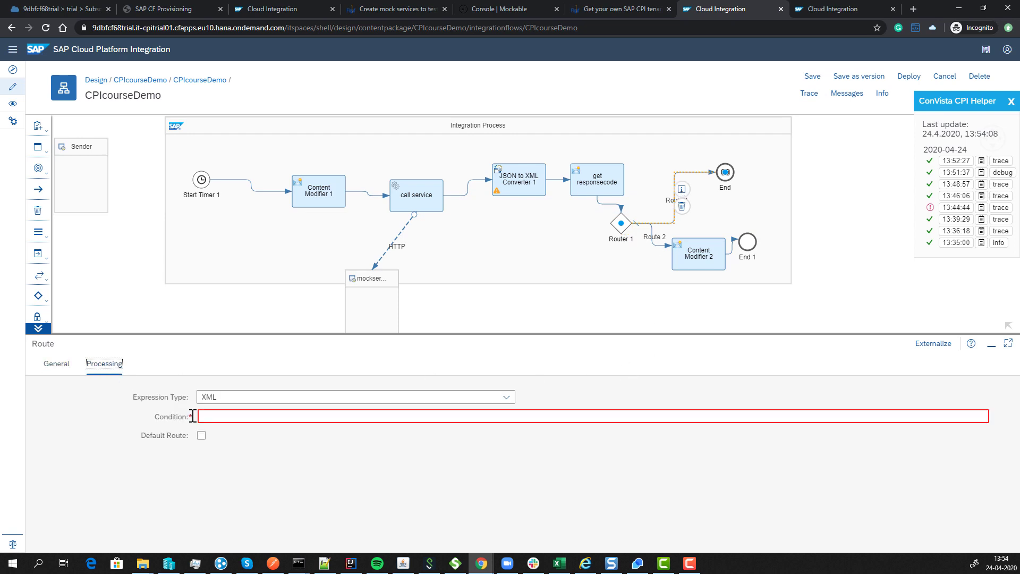
pyautogui.click(246, 399)
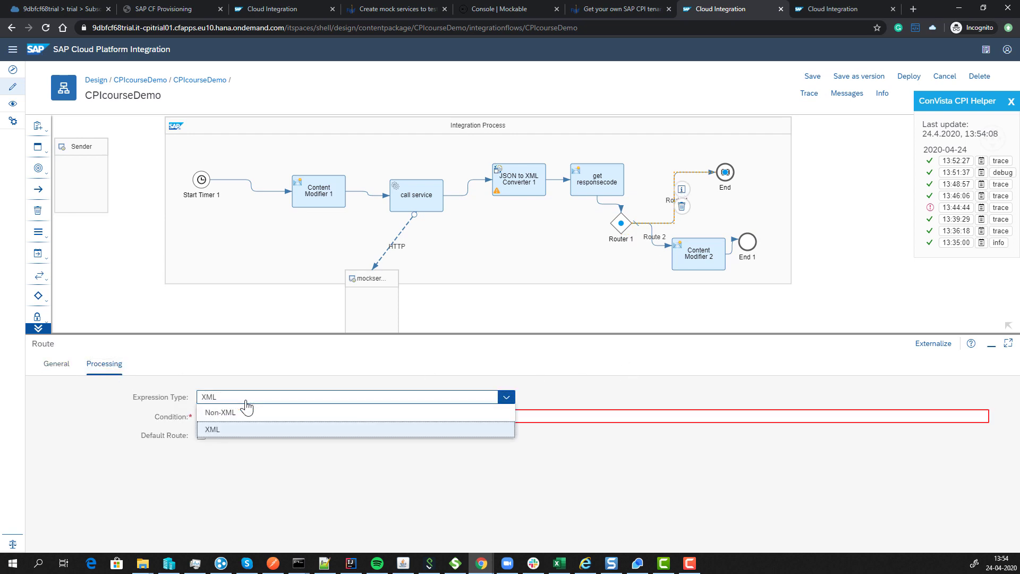
pyautogui.click(239, 437)
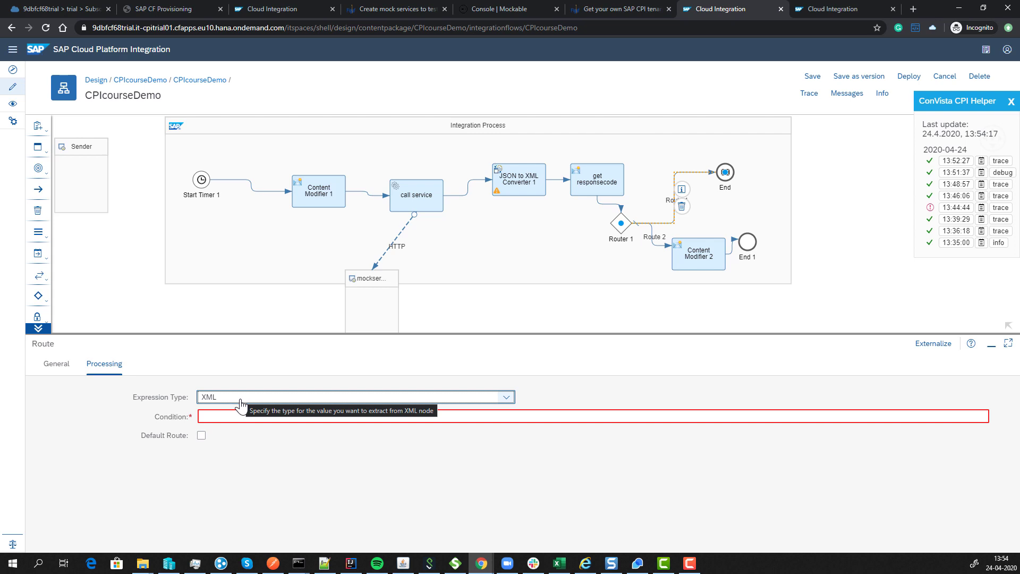
# Step: Set Route 1's expression type to Non-XML and enter the condition ${header.responsecode} = '444'
pyautogui.click(240, 403)
pyautogui.click(239, 414)
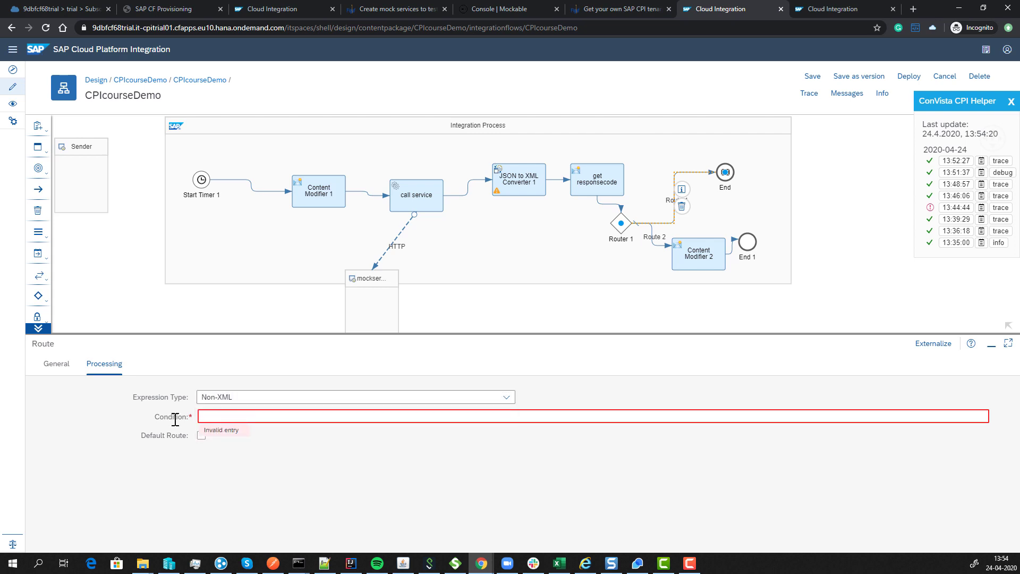
pyautogui.click(211, 412)
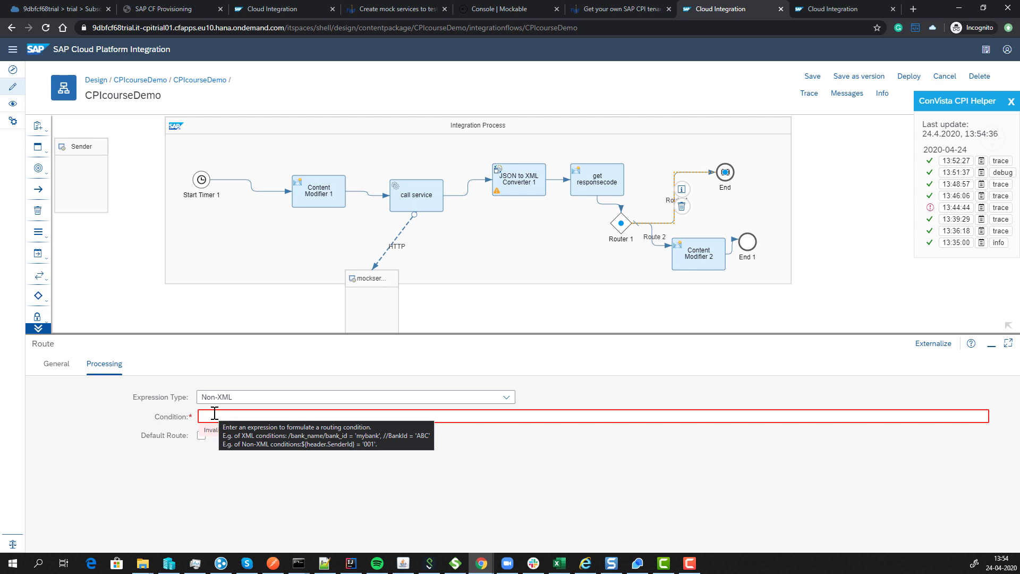
pyautogui.click(214, 413)
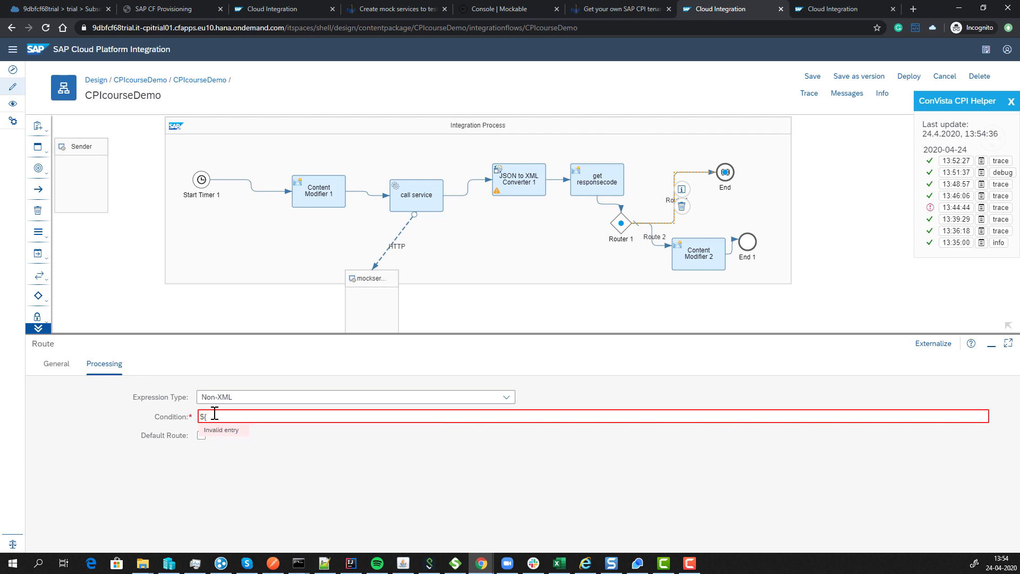
pyautogui.write('${responsecodeheader.r')
pyautogui.press('Right')
pyautogui.press('Delete')
pyautogui.press('End')
pyautogui.hotkey('ctrl', 'Left')
pyautogui.write('r')
pyautogui.press('End')
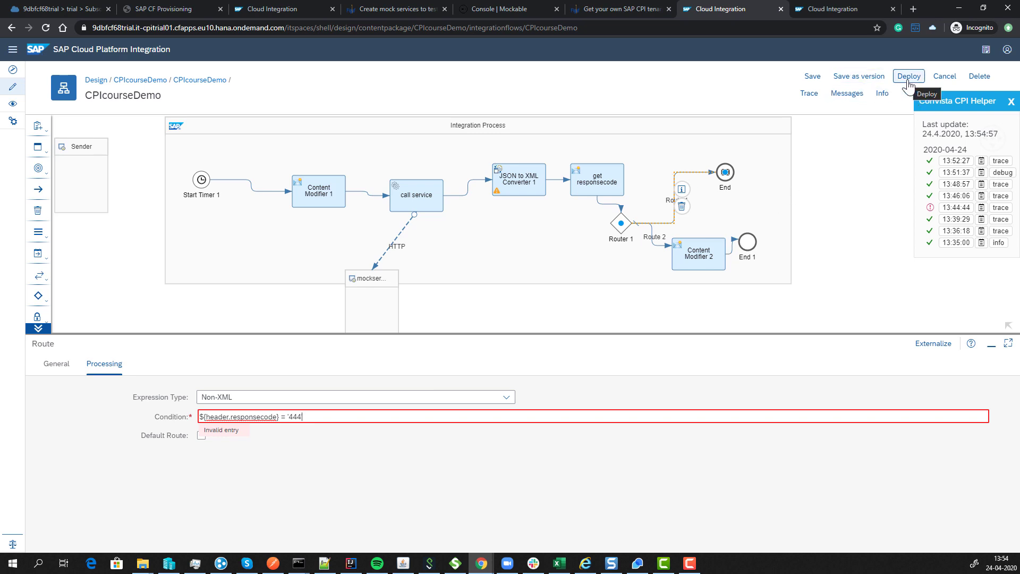
# Step: Save the CPIcourseDemo flow as a version and deploy it
pyautogui.click(857, 78)
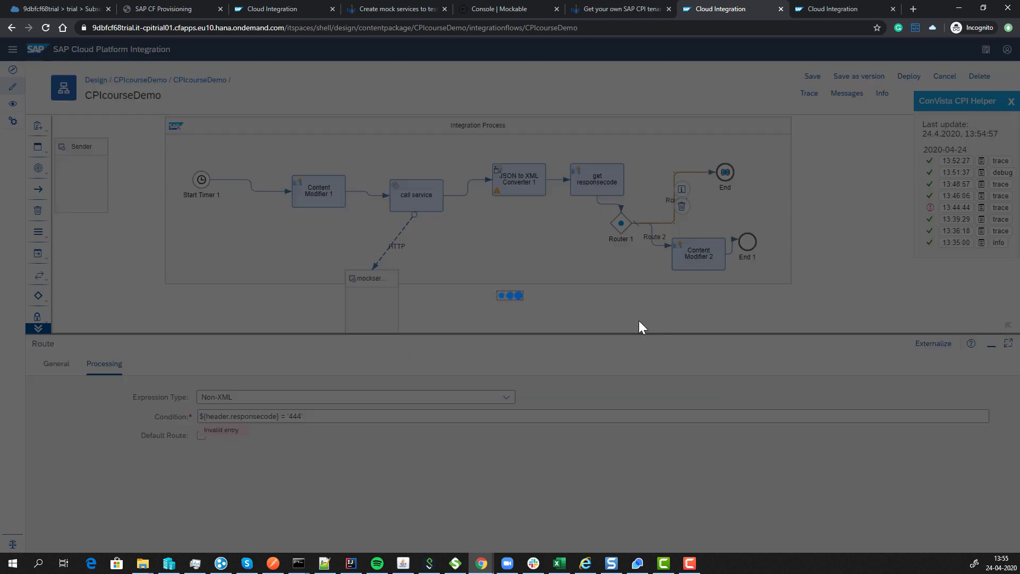
pyautogui.click(675, 347)
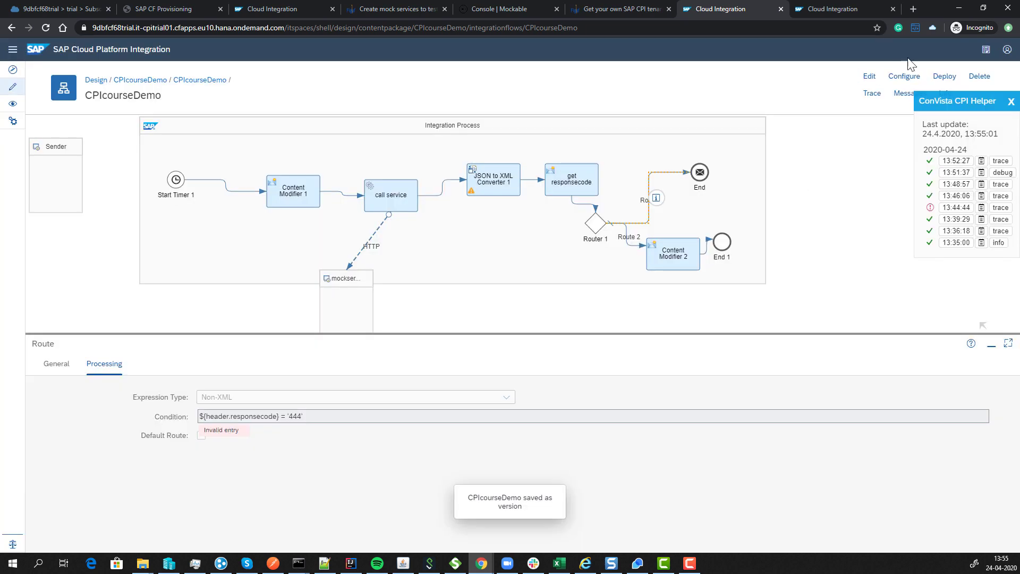
pyautogui.click(945, 76)
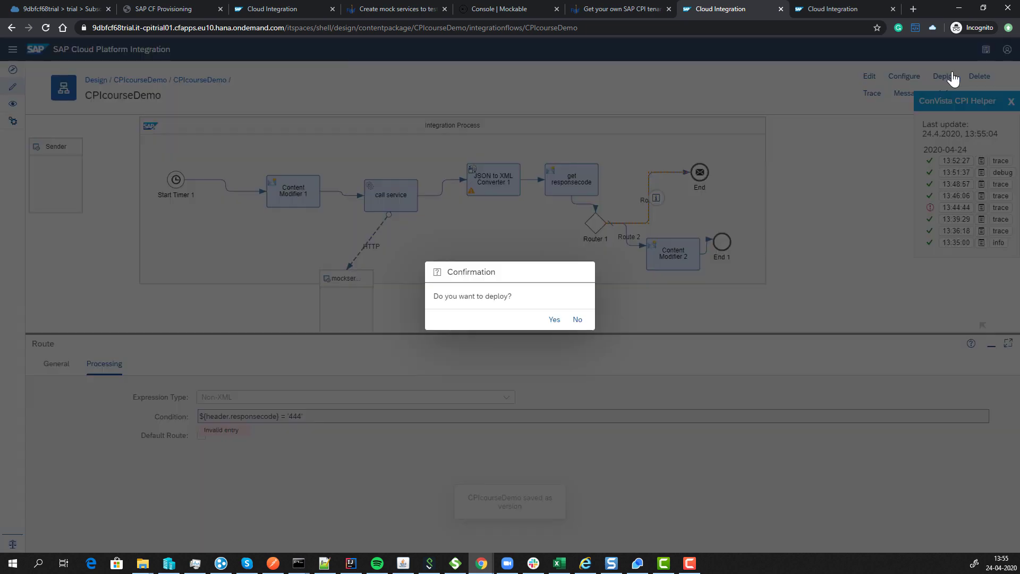
pyautogui.click(554, 319)
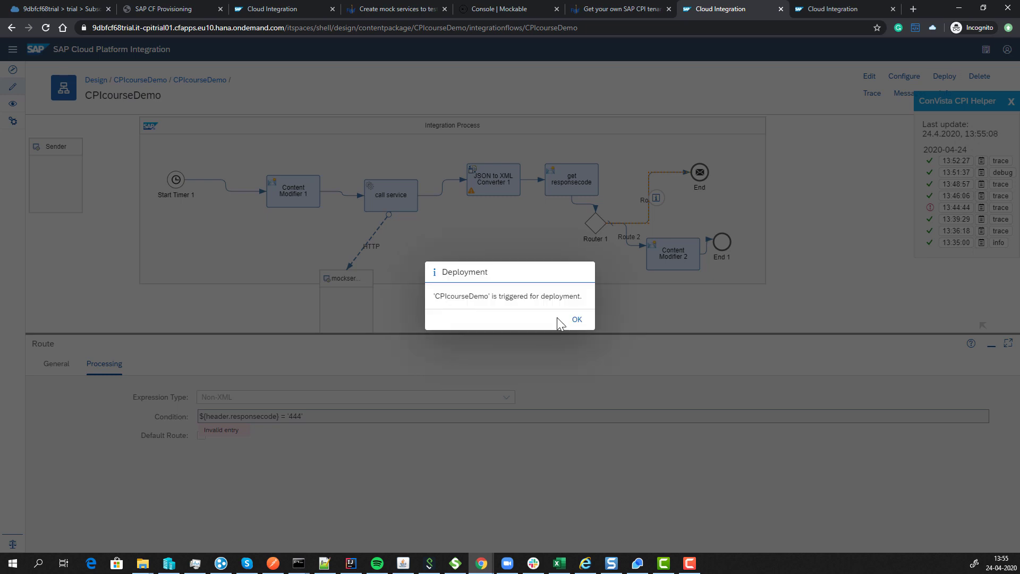
pyautogui.click(576, 321)
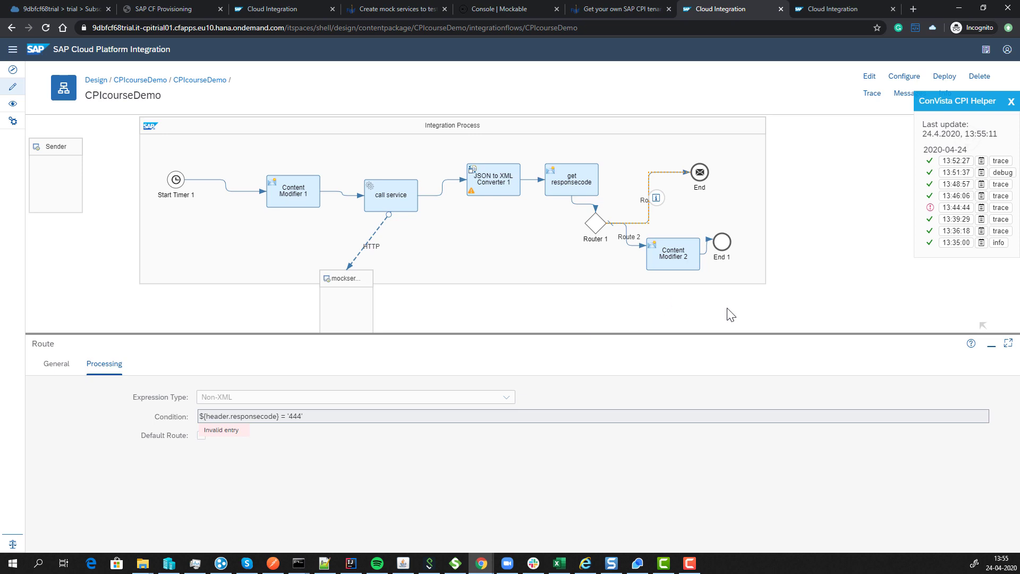
# Step: Activate tracing for the flow and show the newest message run's path in the flow diagram
pyautogui.click(877, 106)
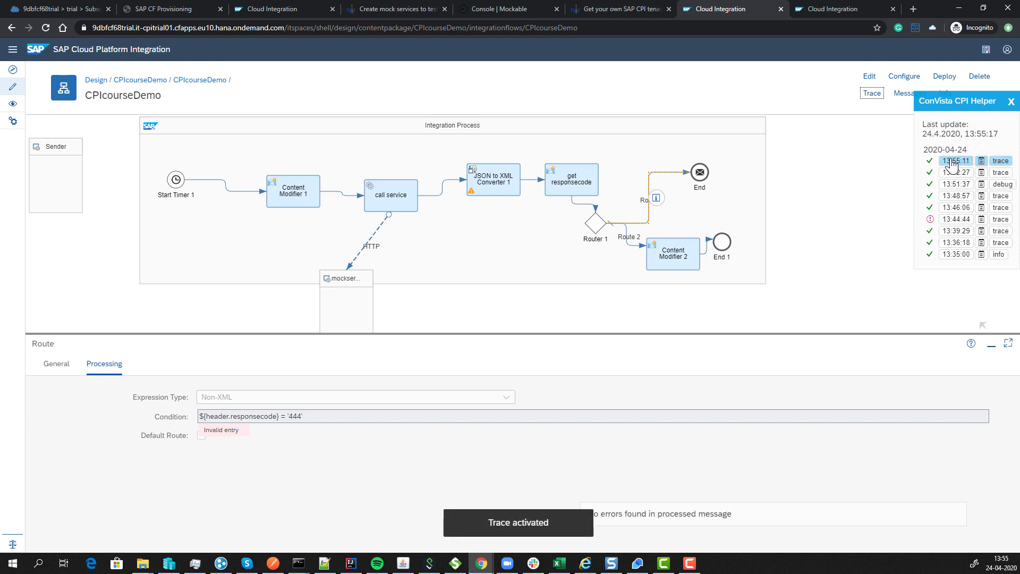
pyautogui.click(950, 164)
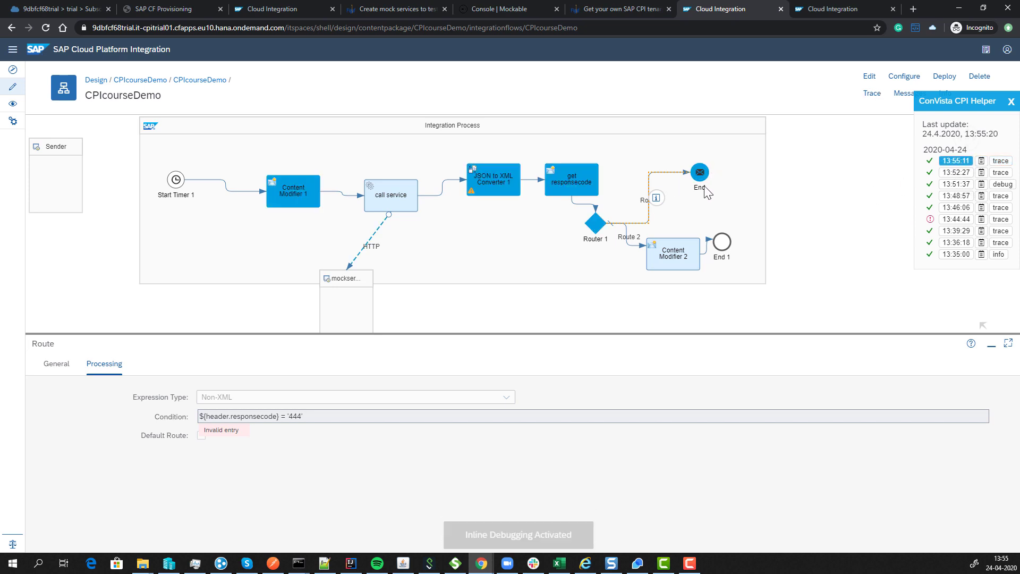
# Step: Switch to Mockable, change the POST /demo mock's responsecode in the response body to 441 and save the mock
pyautogui.click(498, 9)
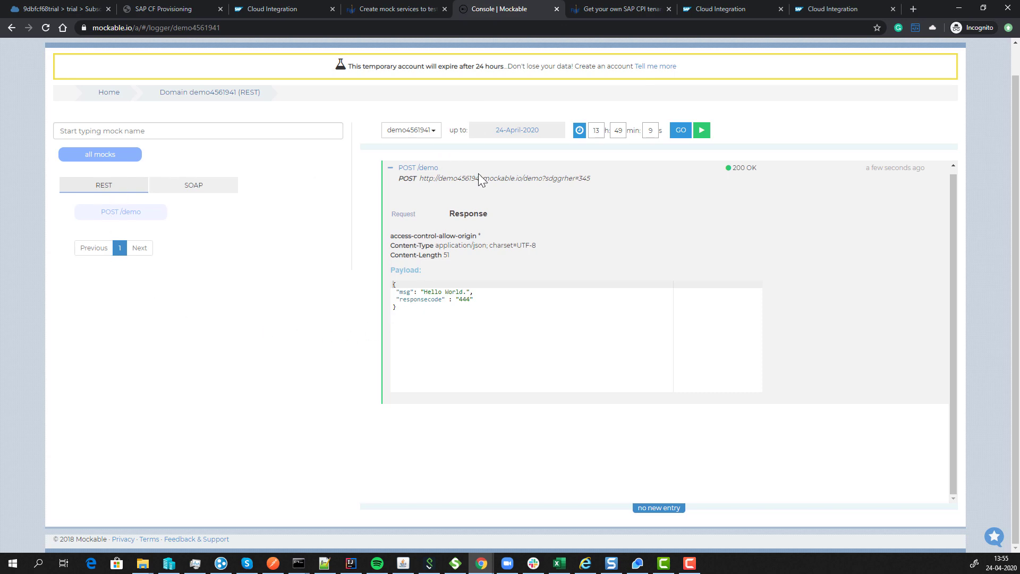
pyautogui.click(207, 99)
pyautogui.click(175, 257)
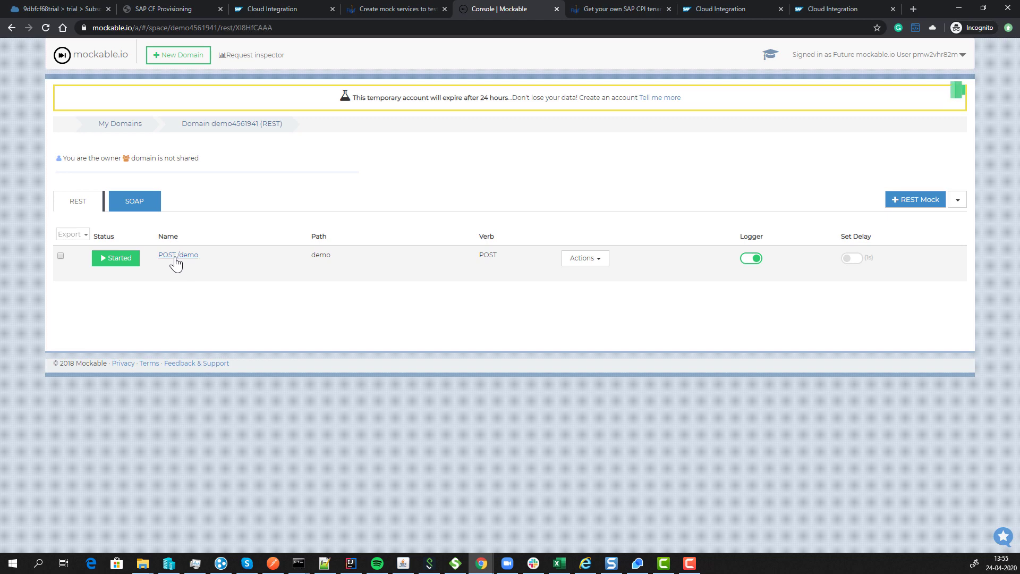
pyautogui.scroll(-1, 358, 441)
pyautogui.scroll(-5, 359, 441)
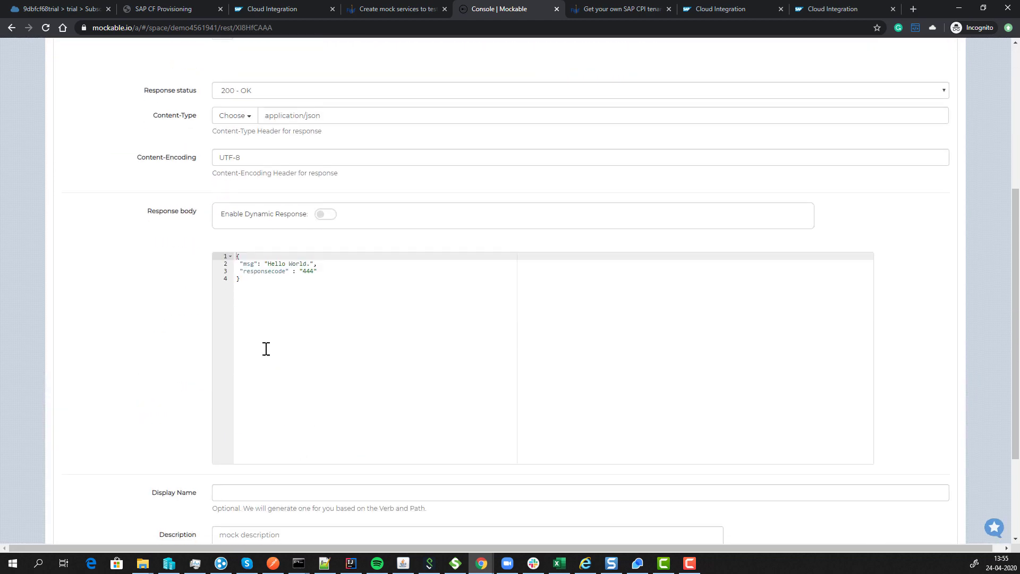
pyautogui.click(313, 272)
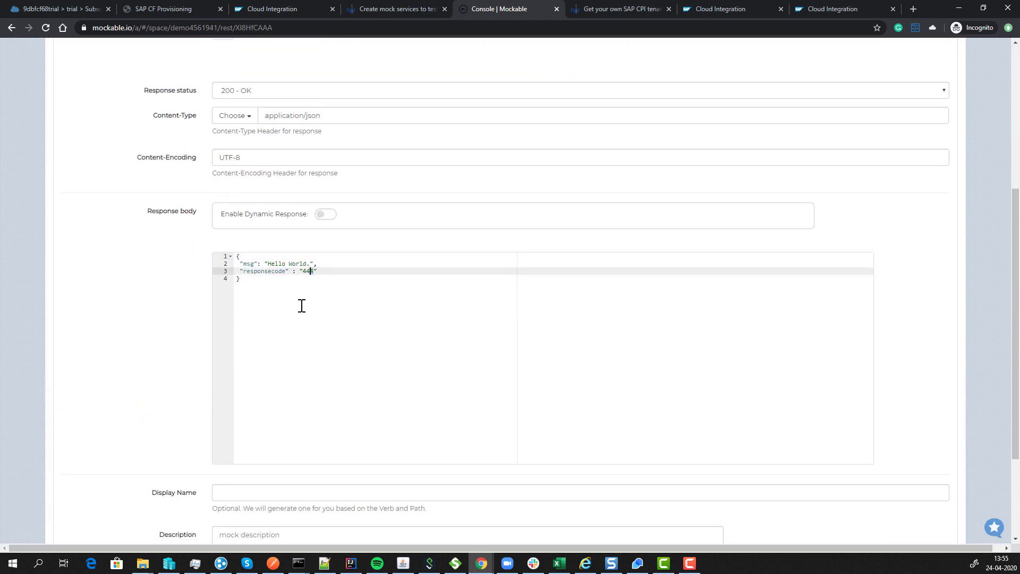
pyautogui.scroll(-3, 284, 364)
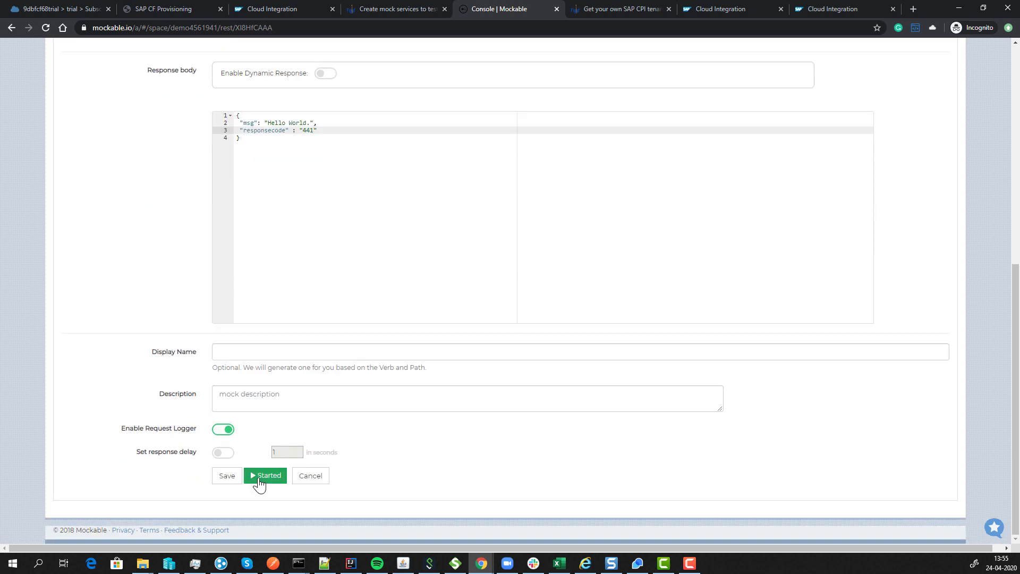
pyautogui.click(226, 477)
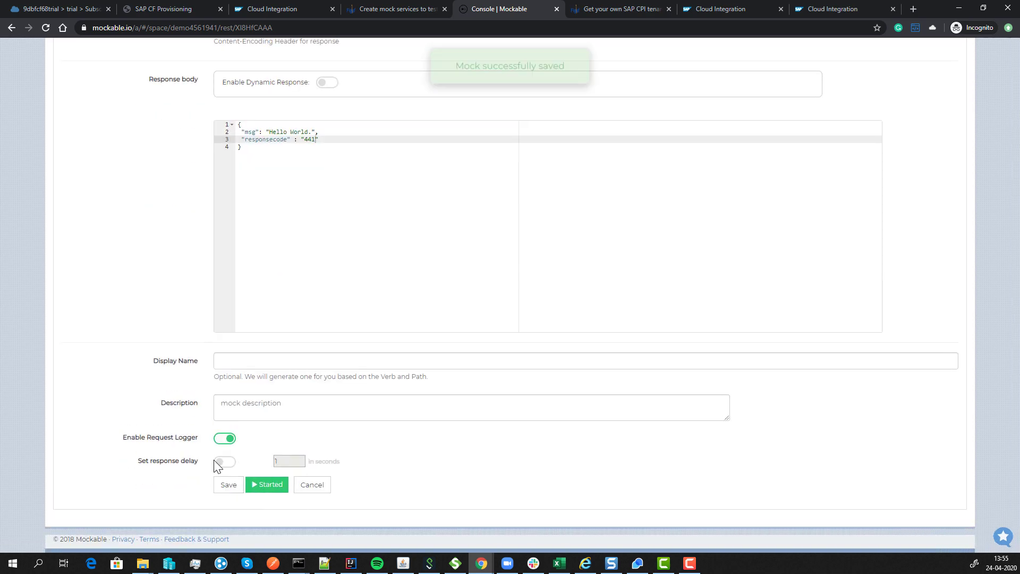
# Step: Return to the CPIcourseDemo flow, redeploy it and inspect the path of the resulting message run in the diagram
pyautogui.click(814, 8)
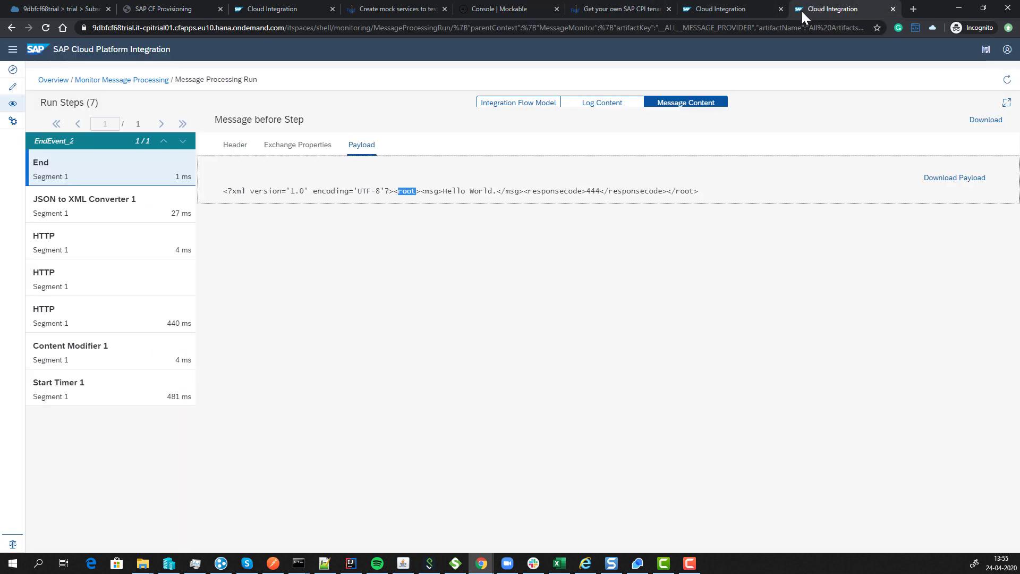
pyautogui.click(749, 5)
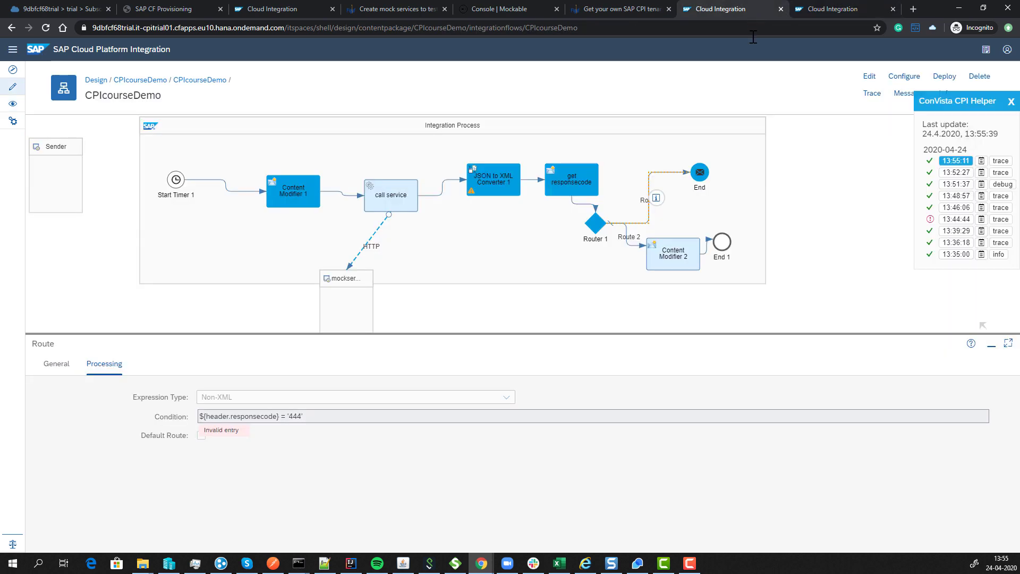
pyautogui.click(944, 76)
pyautogui.click(554, 319)
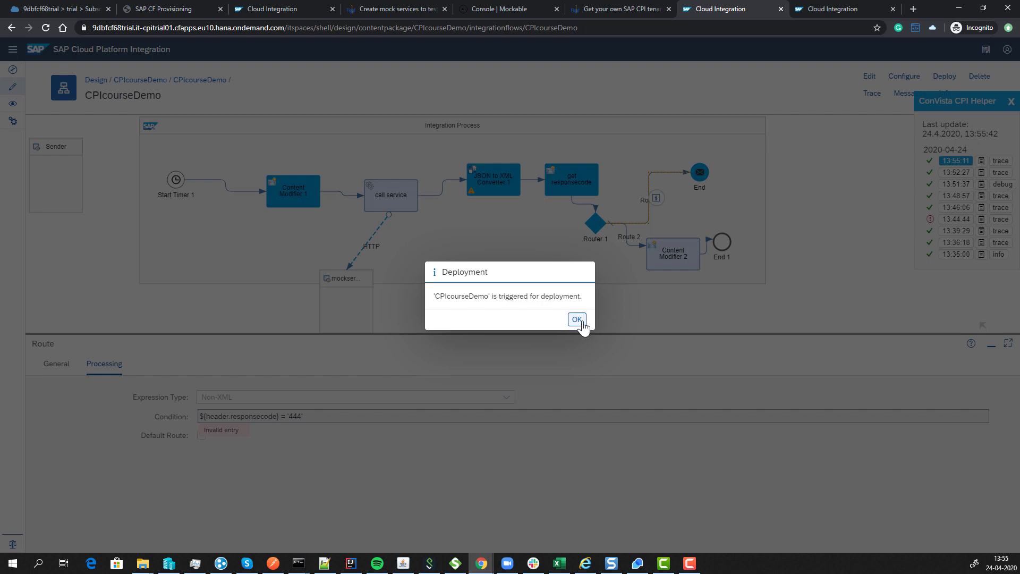
pyautogui.click(582, 322)
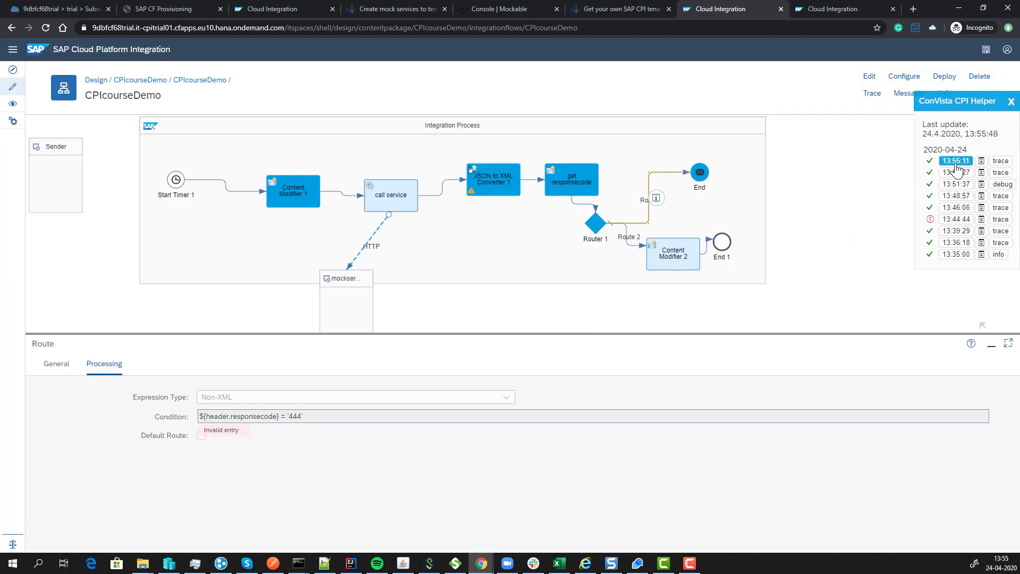
pyautogui.moveTo(928, 165)
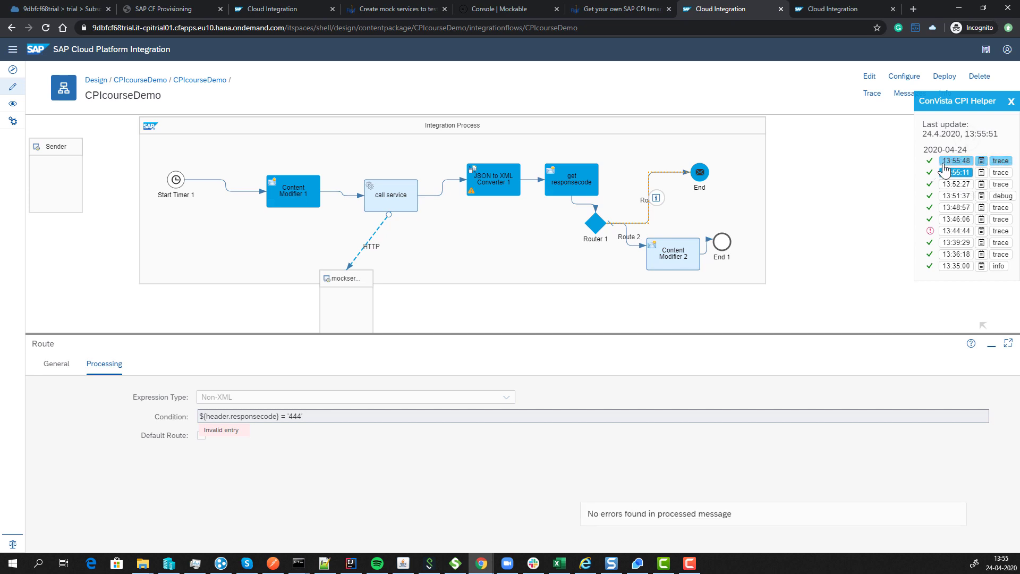
pyautogui.click(942, 162)
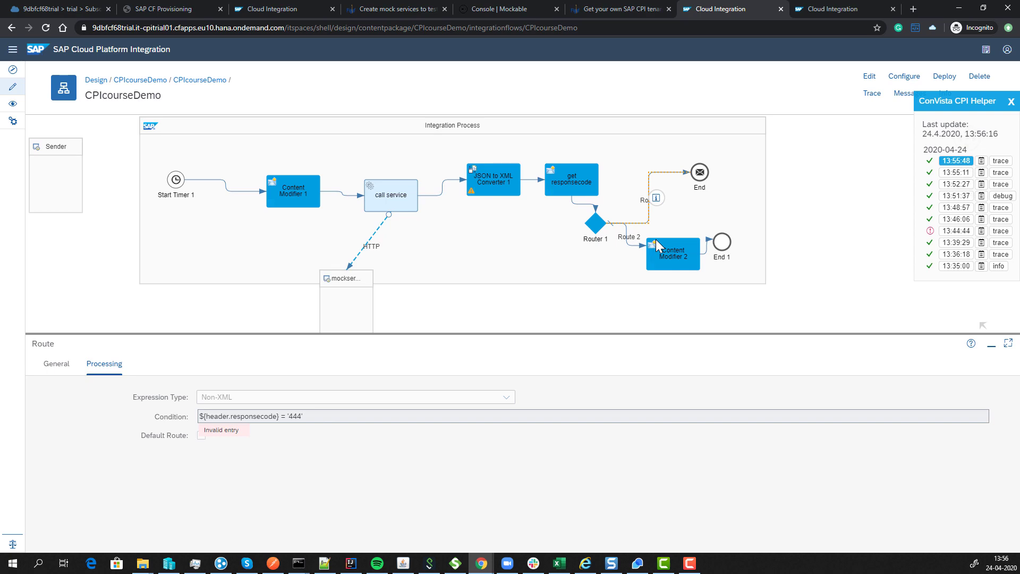
# Step: Open cpicourse.com in a new browser tab and review the module list on the SAP CPI course page
pyautogui.hotkey('ctrl', 't')
pyautogui.write('cpicourse.com')
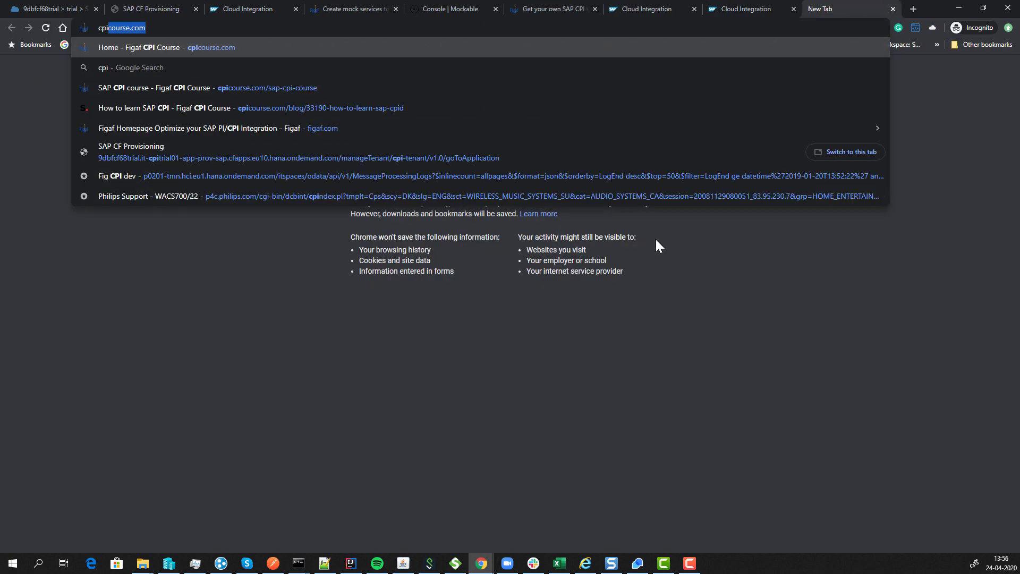
pyautogui.press('Return')
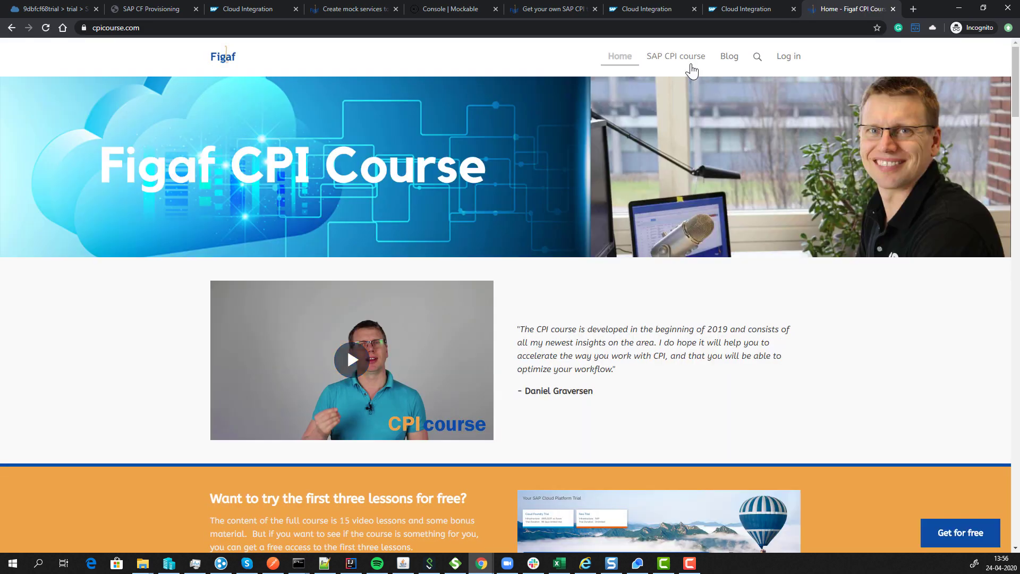
pyautogui.click(690, 63)
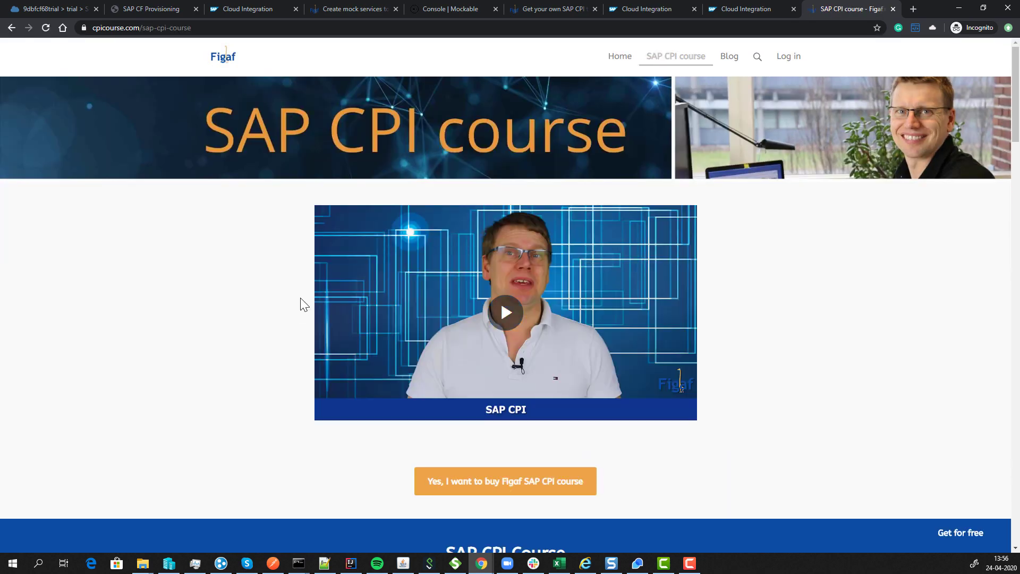
pyautogui.scroll(-2, 319, 316)
pyautogui.scroll(-15, 319, 316)
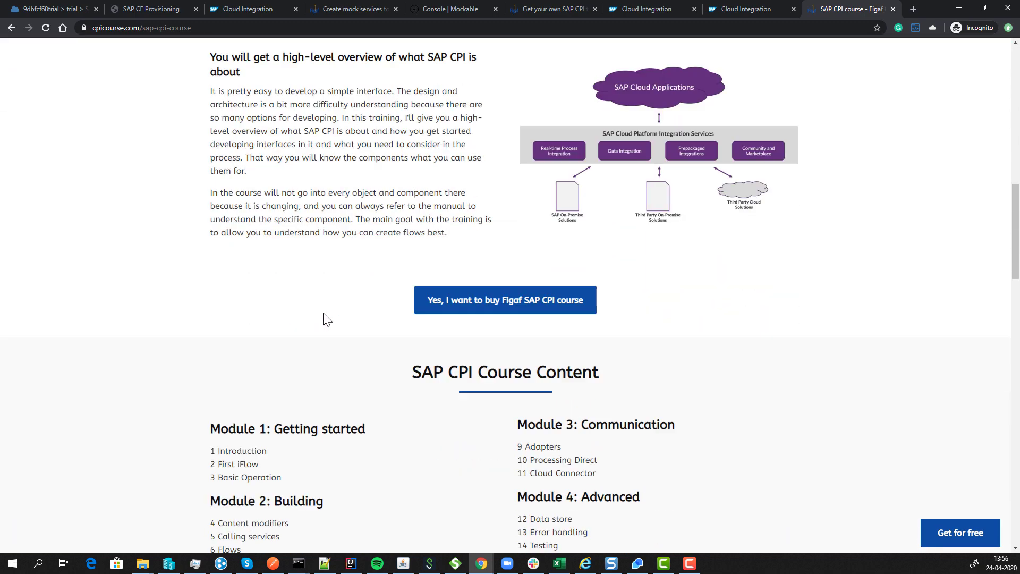
pyautogui.scroll(-1, 328, 324)
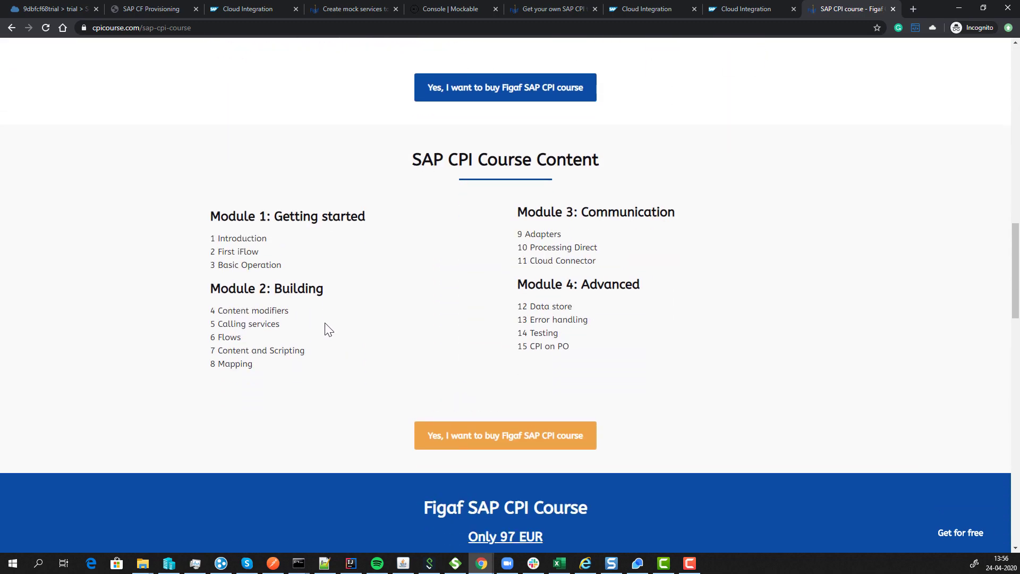